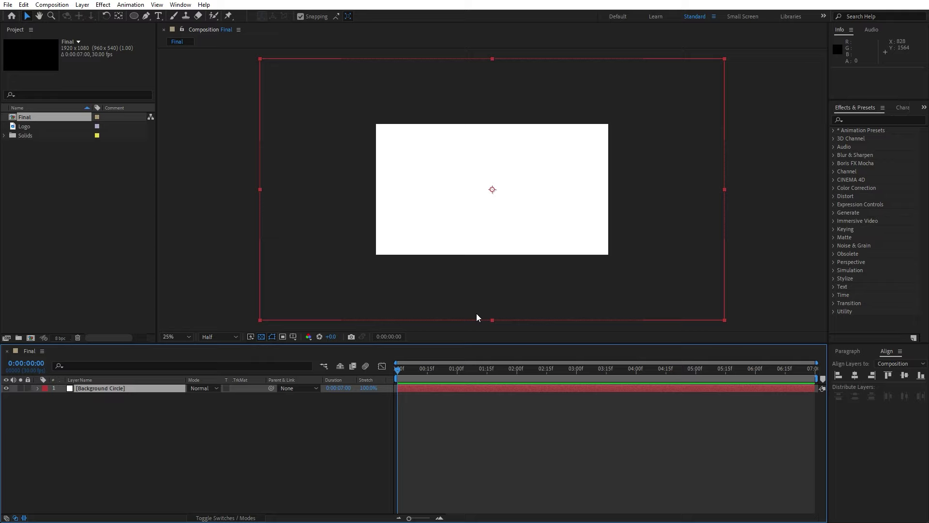
Show the title/action safe guides over the composition with the Background Circle layer selected.
{"action": "key", "text": "comma"}
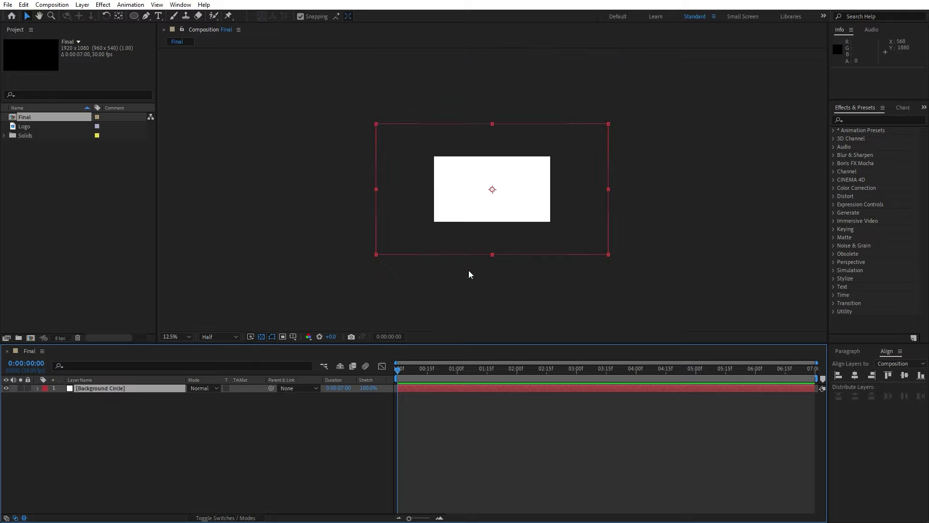
{"action": "left_click", "coordinate": [113, 388]}
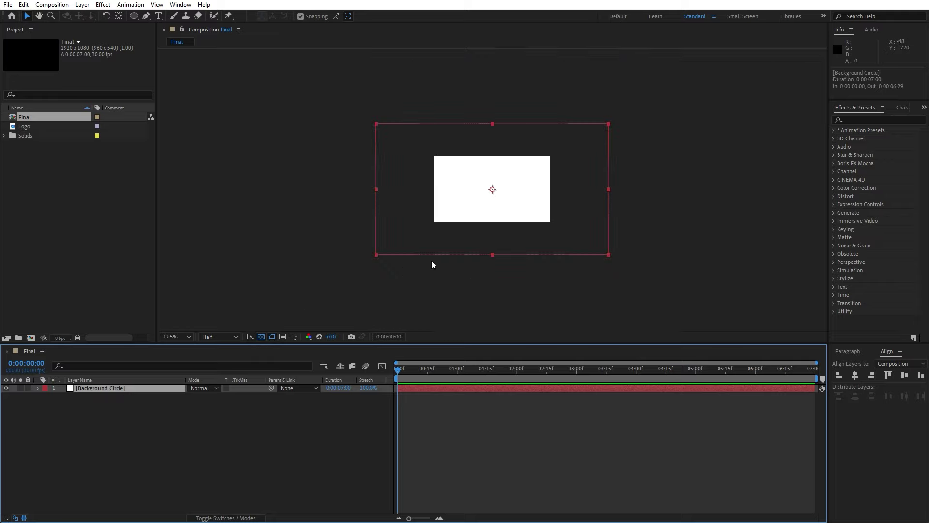
{"action": "left_click", "coordinate": [293, 336]}
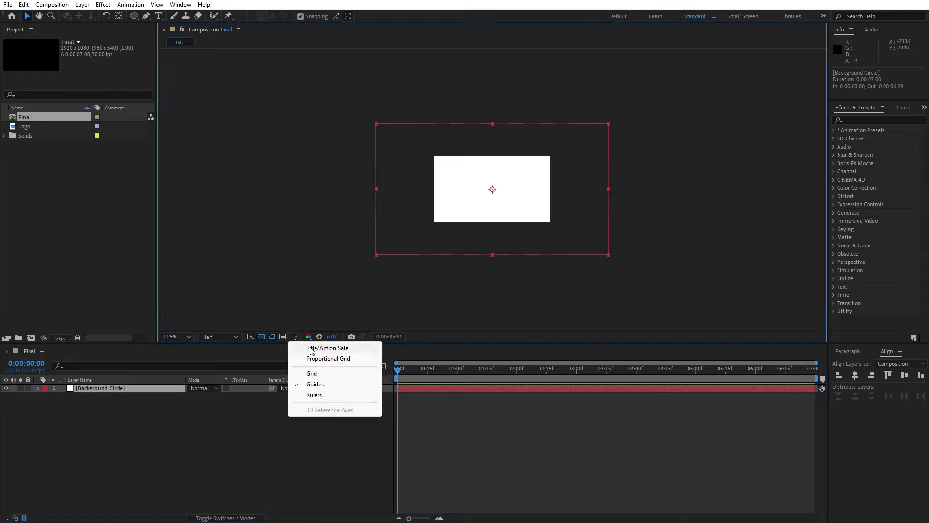
{"action": "left_click", "coordinate": [315, 344]}
Draw a circular mask on the Background Circle layer, centred on the composition and large enough to enclose the whole frame.
{"action": "key", "text": "period"}
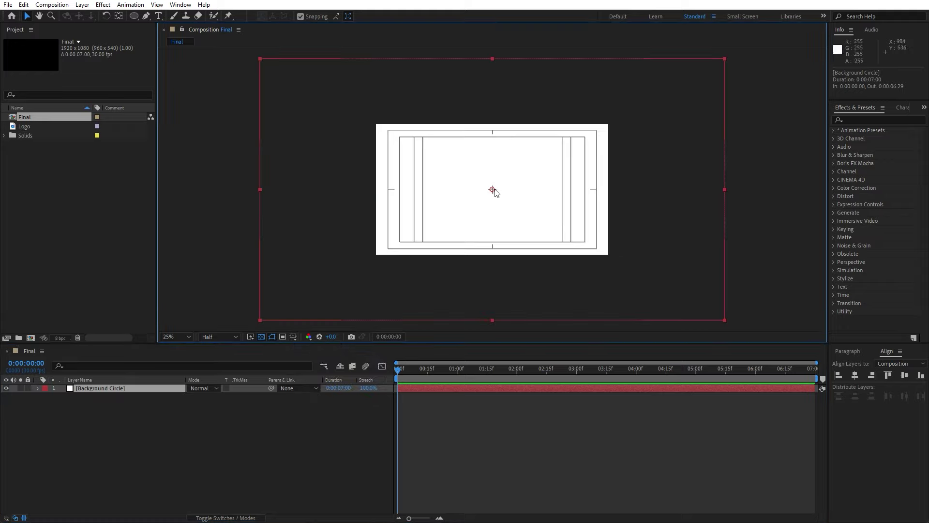
{"action": "left_click", "coordinate": [134, 16]}
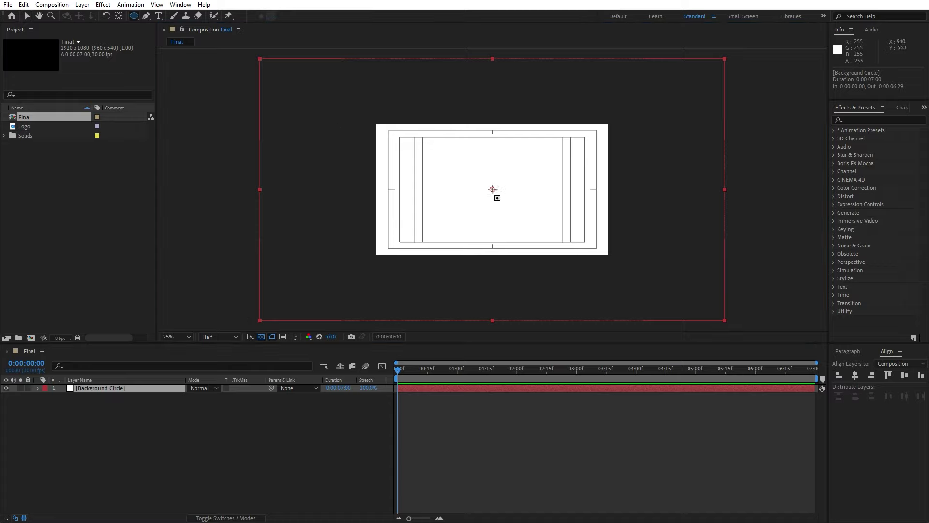
{"action": "left_click_drag", "start_coordinate": [492, 189], "coordinate": [630, 313]}
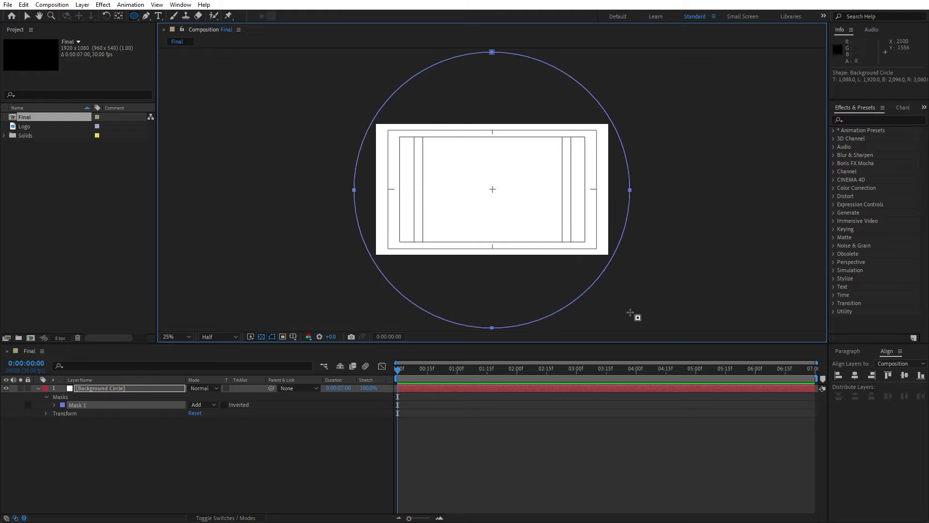
Move the Background Circle layer's anchor point from the centre straight down to the bottom edge of its circular mask.
{"action": "left_click", "coordinate": [119, 19]}
{"action": "key", "text": "comma"}
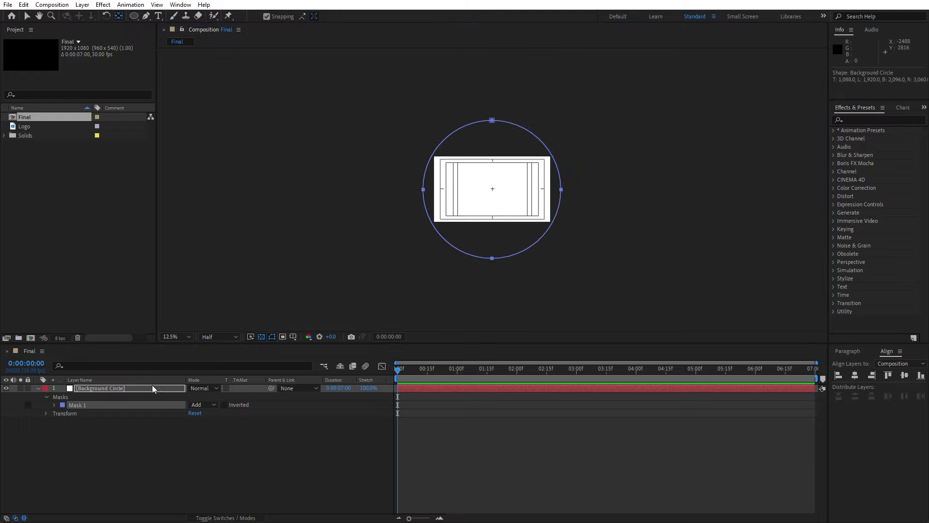
{"action": "left_click", "coordinate": [108, 388]}
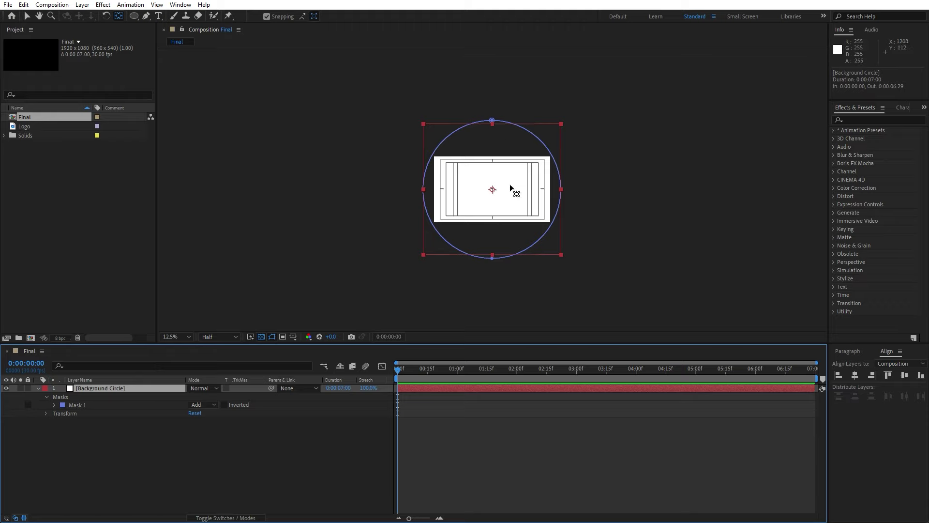
{"action": "left_click_drag", "start_coordinate": [493, 190], "coordinate": [493, 258]}
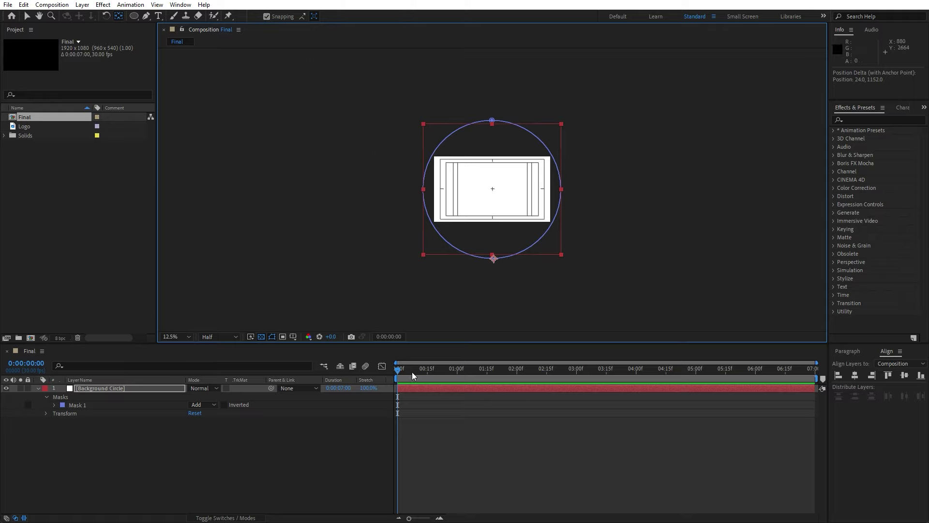
Add a Rotation keyframe to the Background Circle layer at 0:00:03:00.
{"action": "left_click_drag", "start_coordinate": [411, 372], "coordinate": [576, 378]}
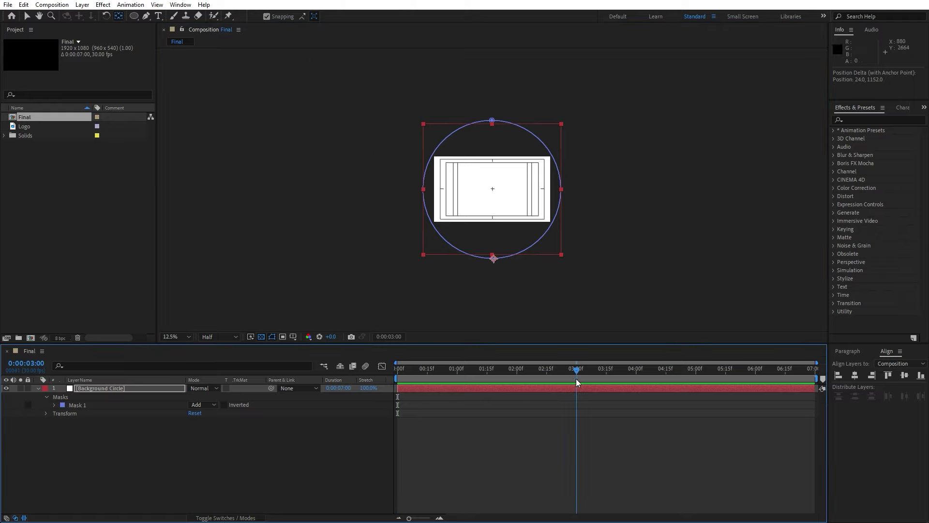
{"action": "left_click", "coordinate": [132, 388]}
{"action": "key", "text": "r"}
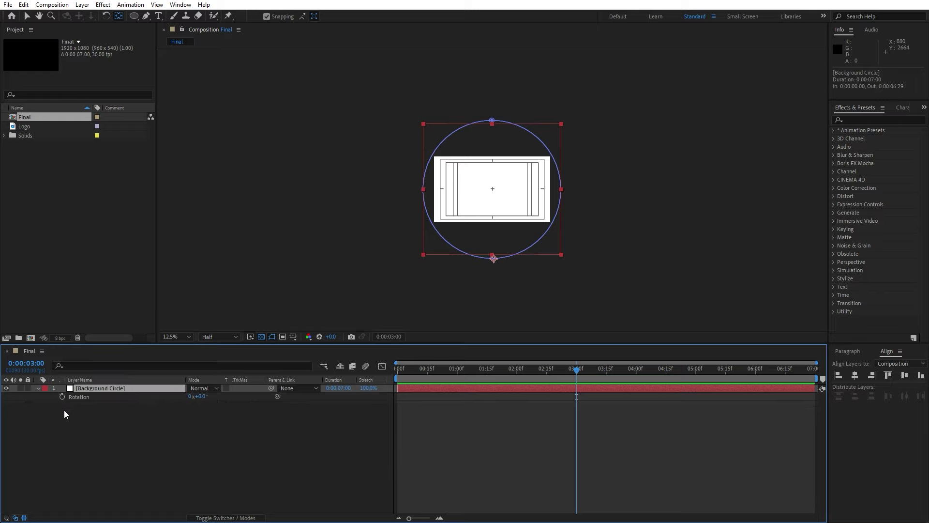
{"action": "left_click", "coordinate": [62, 396]}
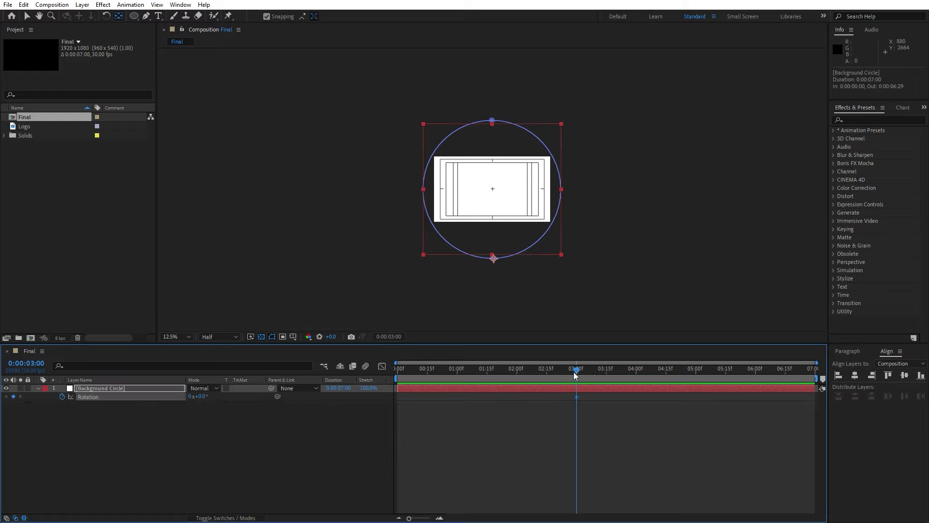
Set the Background Circle's rotation to 130° at 0:00:00:00.
{"action": "left_click_drag", "start_coordinate": [577, 371], "coordinate": [356, 371]}
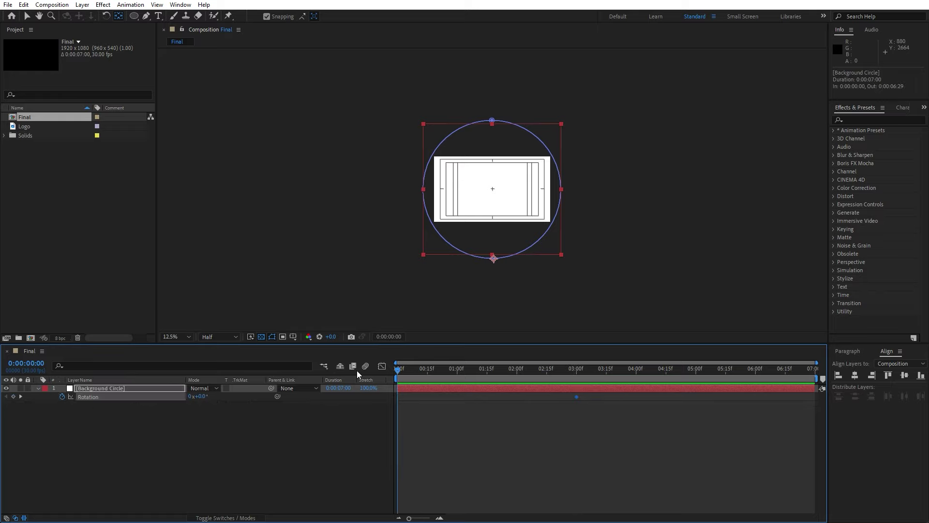
{"action": "left_click", "coordinate": [201, 397]}
{"action": "type", "text": "130"}
{"action": "key", "text": "Return"}
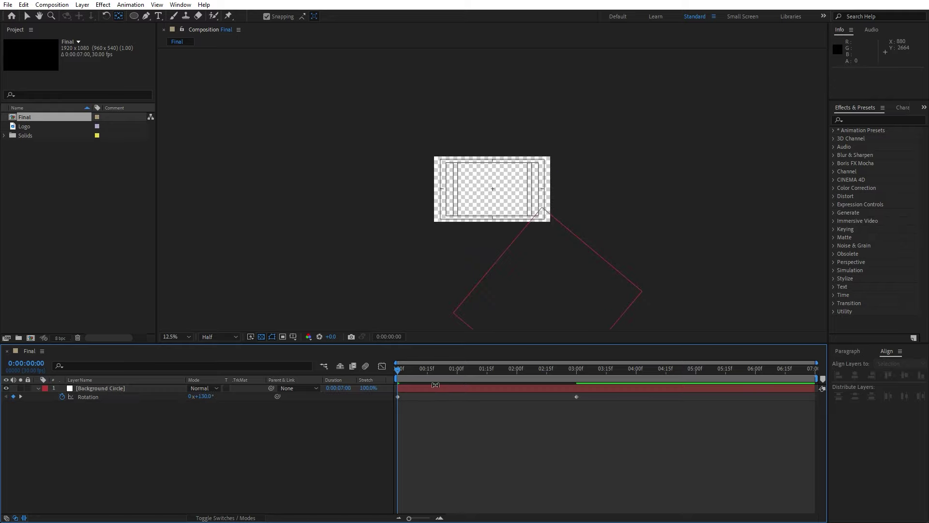
Easy-ease both rotation keyframes and shape their speed graph into a sharp peak midway by pulling both influence handles to the middle.
{"action": "mouse_move", "coordinate": [404, 373]}
{"action": "left_mouse_down"}
{"action": "mouse_move", "coordinate": [532, 375]}
{"action": "mouse_move", "coordinate": [398, 372]}
{"action": "left_mouse_up"}
{"action": "left_click_drag", "start_coordinate": [609, 417], "coordinate": [348, 379]}
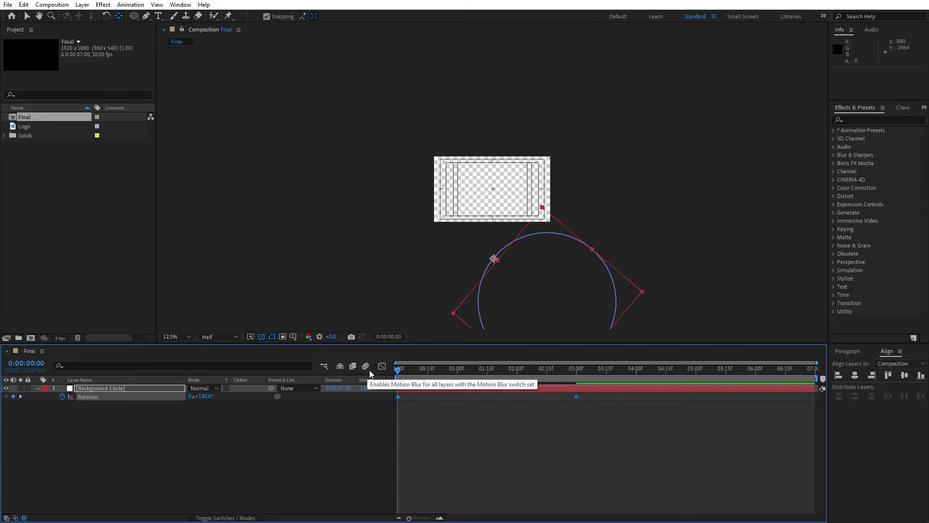
{"action": "left_click", "coordinate": [384, 366]}
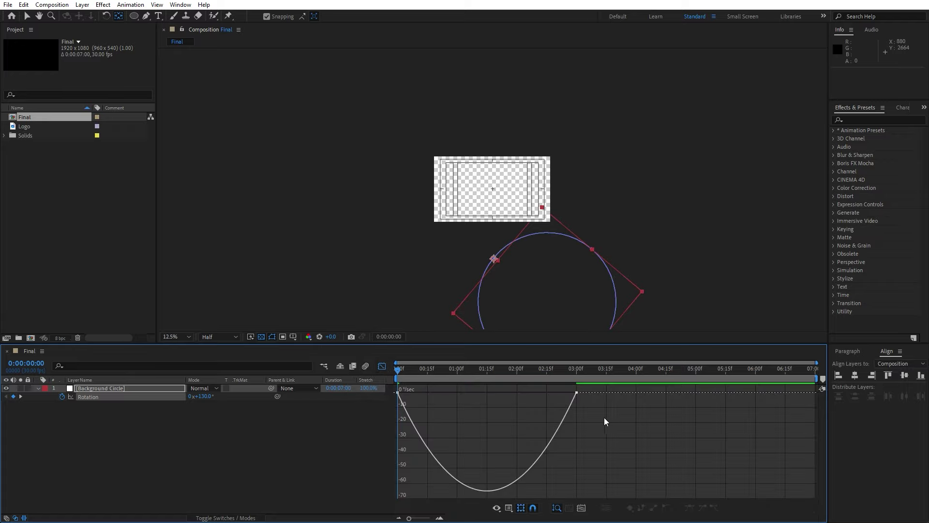
{"action": "left_click_drag", "start_coordinate": [604, 417], "coordinate": [489, 392]}
{"action": "left_click_drag", "start_coordinate": [428, 393], "coordinate": [485, 391]}
{"action": "right_click", "coordinate": [579, 416]}
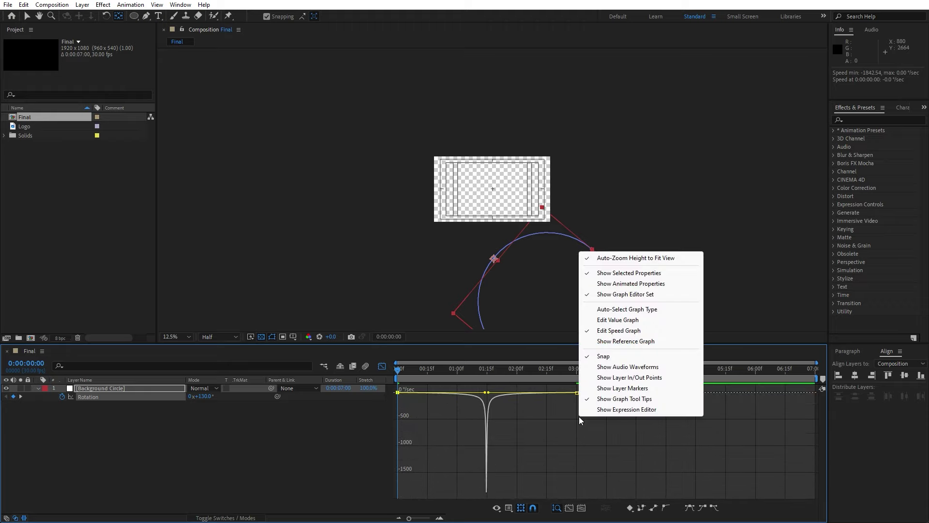
{"action": "left_click", "coordinate": [383, 366]}
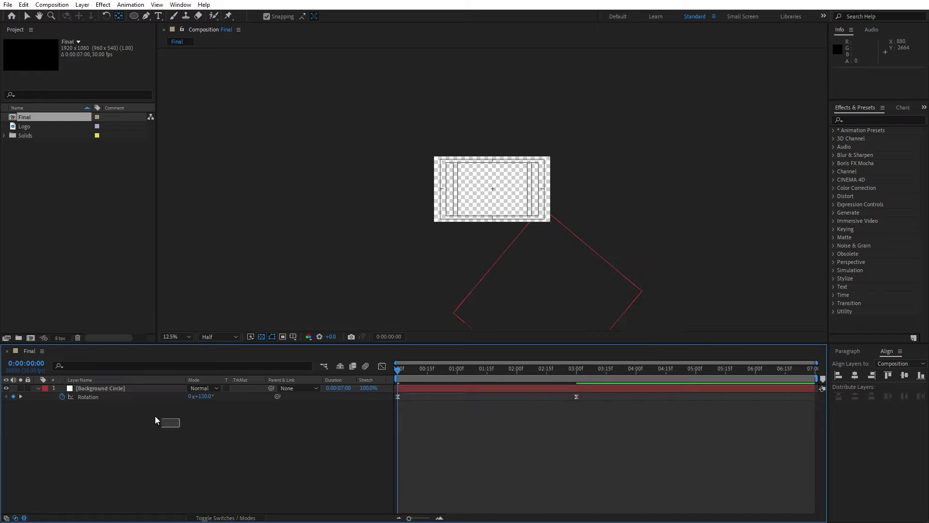
Copy the two rotation keyframes of the Background Circle and paste them at 0:00:03:27.
{"action": "left_click_drag", "start_coordinate": [633, 438], "coordinate": [308, 375]}
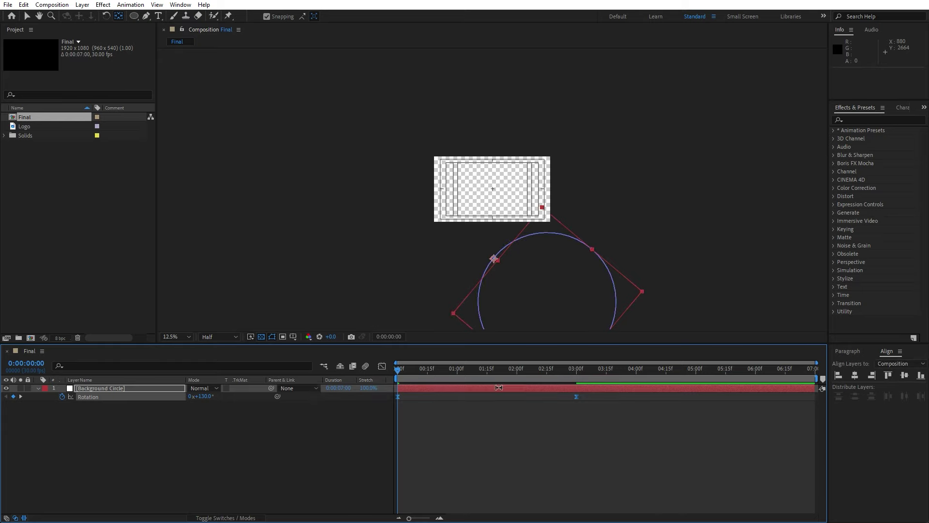
{"action": "key", "text": "ctrl+c"}
{"action": "left_click_drag", "start_coordinate": [592, 371], "coordinate": [630, 373]}
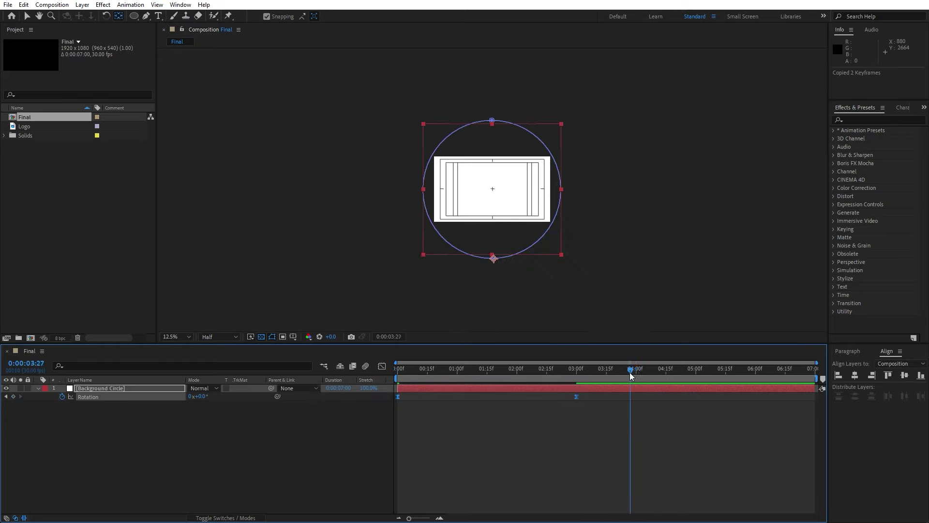
{"action": "key", "text": "ctrl+v"}
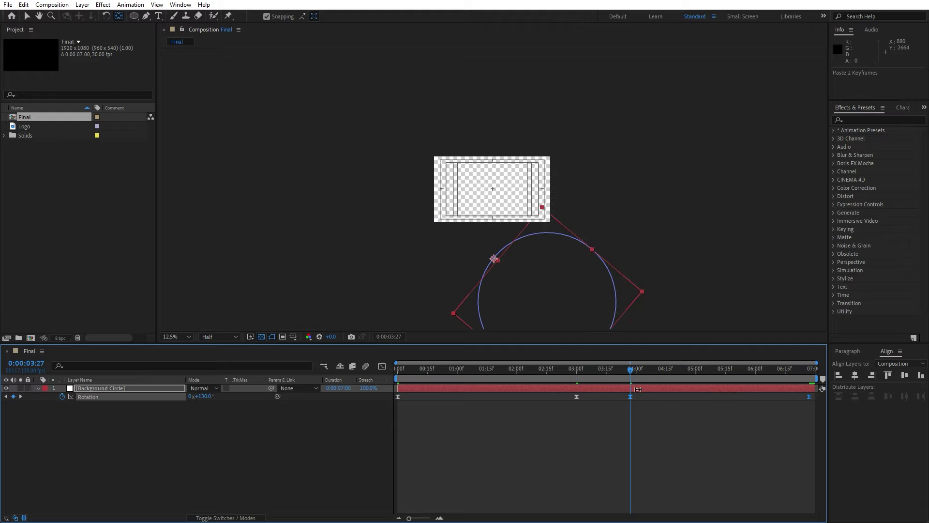
Time-reverse the two pasted rotation keyframes and preview the animation.
{"action": "right_click", "coordinate": [631, 397]}
{"action": "mouse_move", "coordinate": [670, 391]}
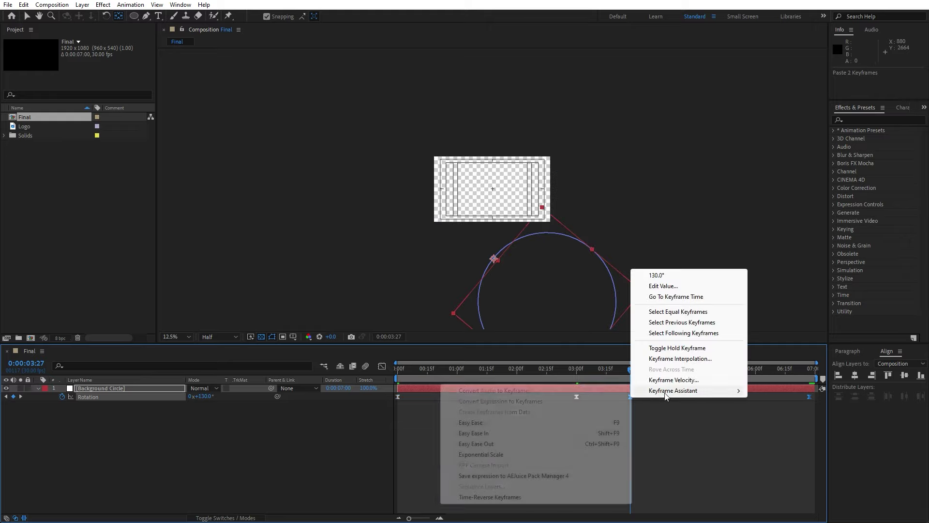
{"action": "left_click", "coordinate": [506, 497]}
{"action": "key", "text": "."}
{"action": "left_click", "coordinate": [598, 369]}
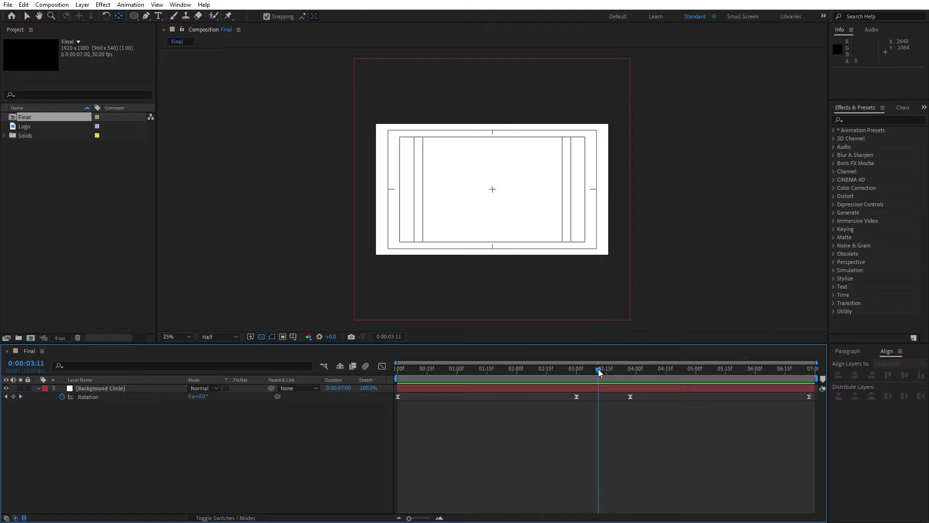
{"action": "key", "text": "space"}
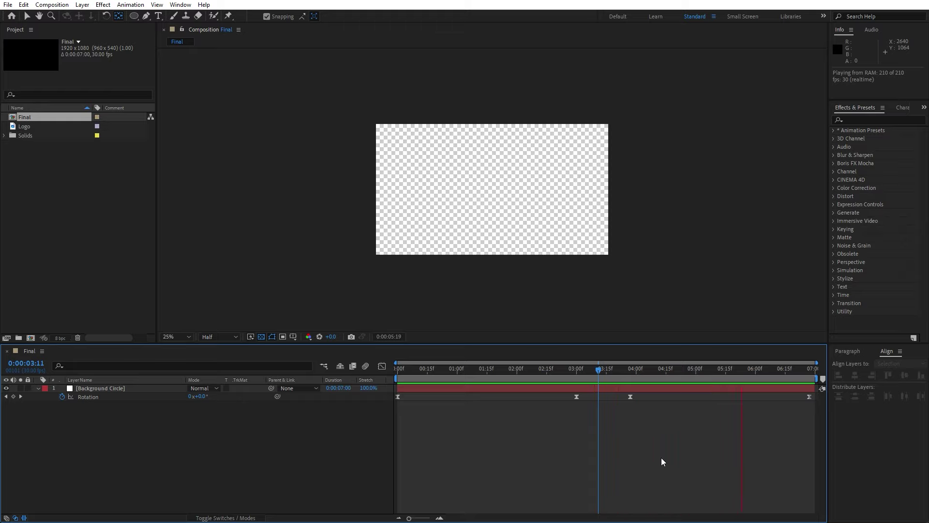
At 0:00:03:12, draw a circle shape centred in the composition, about a third of the frame's height, as a new shape layer.
{"action": "left_click_drag", "start_coordinate": [623, 371], "coordinate": [600, 371]}
{"action": "key", "text": "v"}
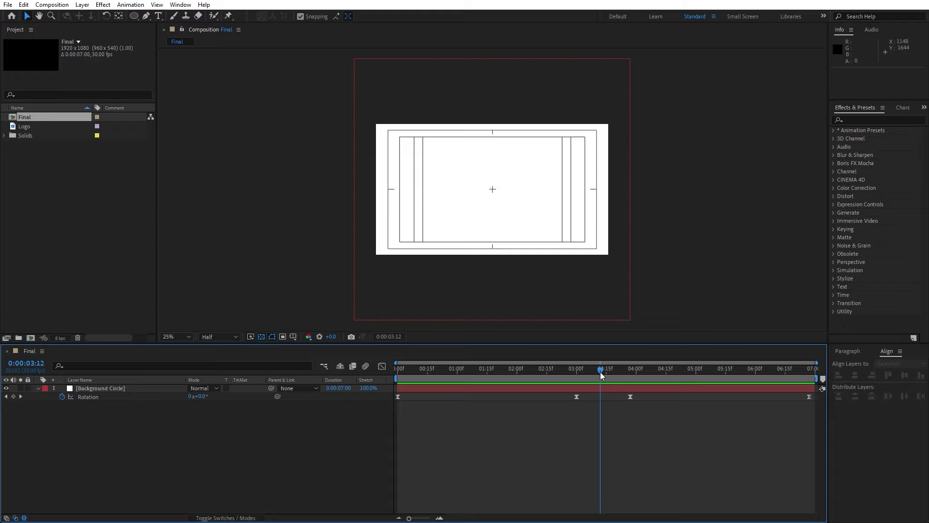
{"action": "left_click", "coordinate": [134, 16]}
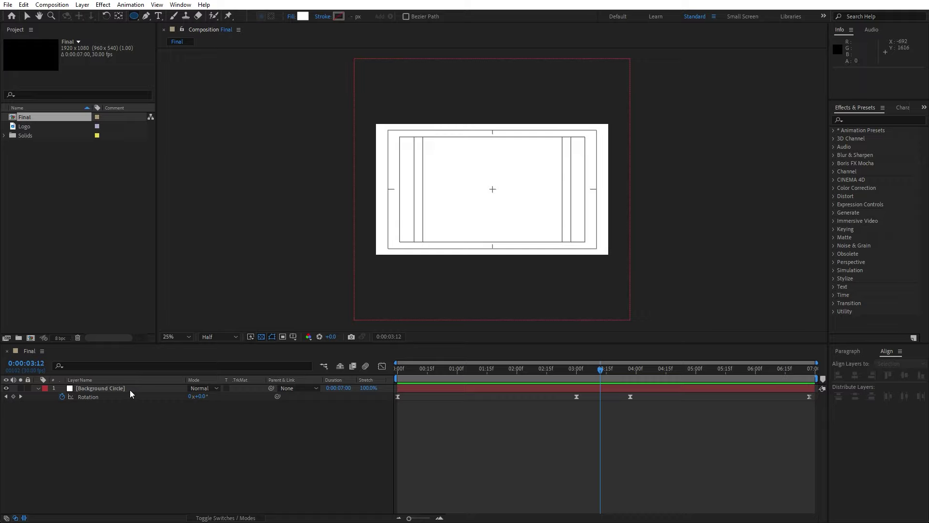
{"action": "key", "text": "period"}
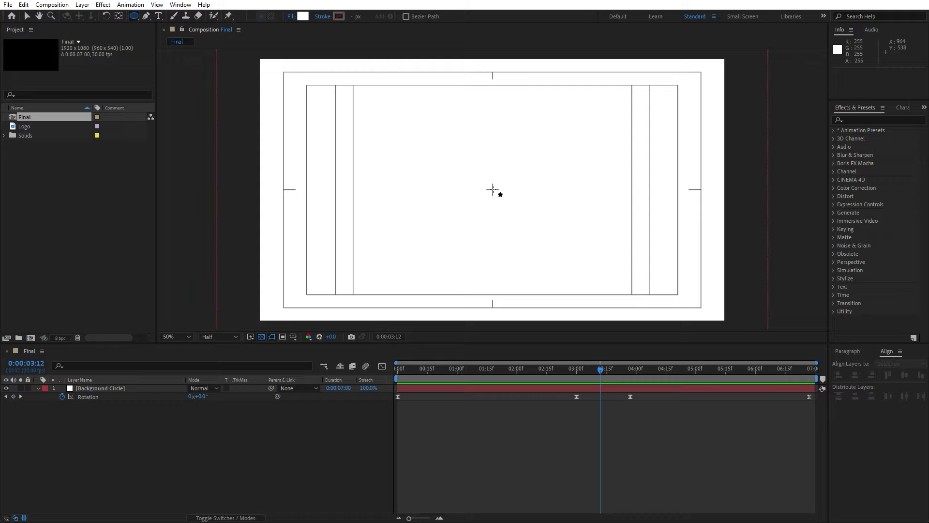
{"action": "left_click_drag", "start_coordinate": [493, 189], "coordinate": [535, 230]}
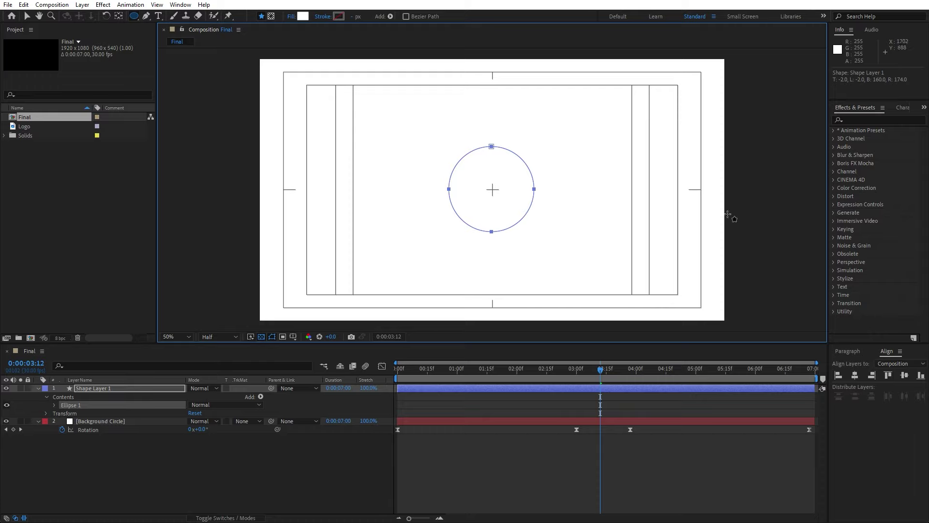
Apply the Fill effect to the new shape layer and rename the layer "Circle 01".
{"action": "left_click", "coordinate": [871, 120]}
{"action": "type", "text": "fill"}
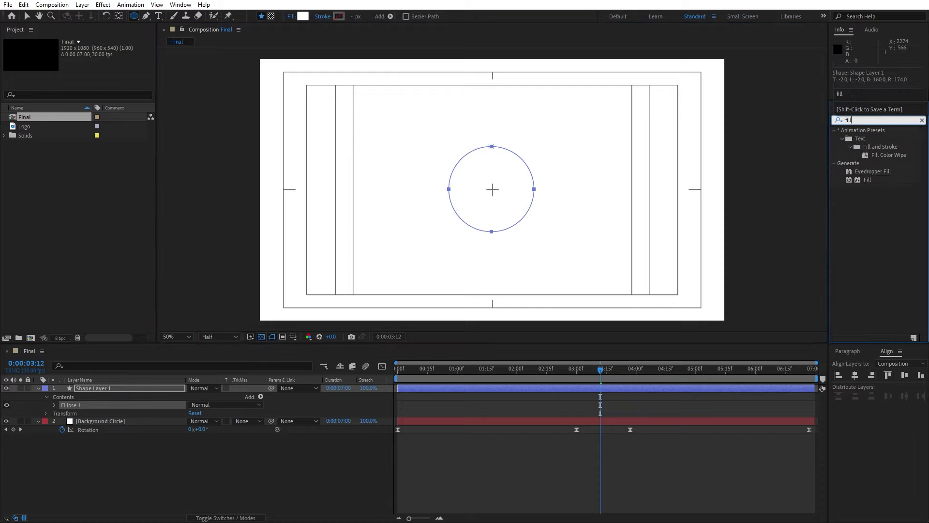
{"action": "left_click_drag", "start_coordinate": [867, 179], "coordinate": [136, 387]}
{"action": "left_click", "coordinate": [119, 386]}
{"action": "key", "text": "Return"}
{"action": "type", "text": "Circle 01"}
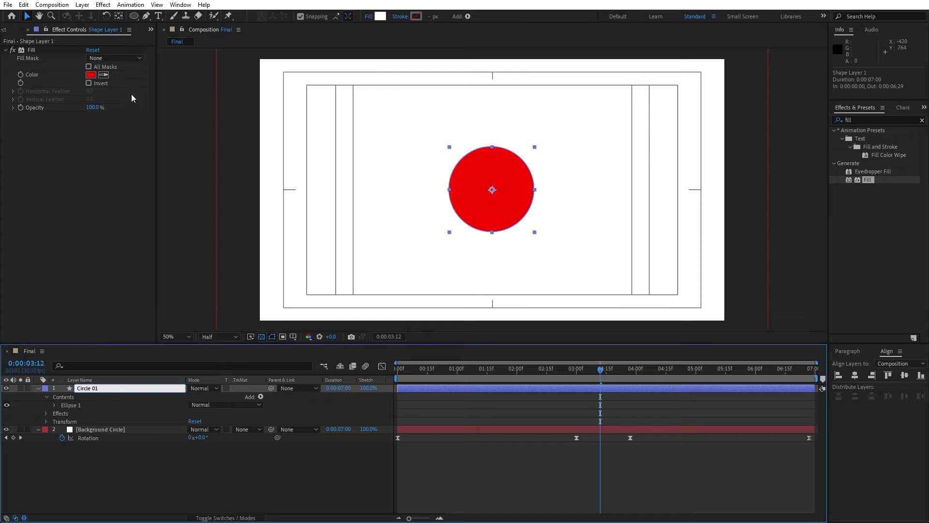
Set the Fill effect colour of Circle 01 to 212121.
{"action": "left_click", "coordinate": [90, 75]}
{"action": "type", "text": "212121"}
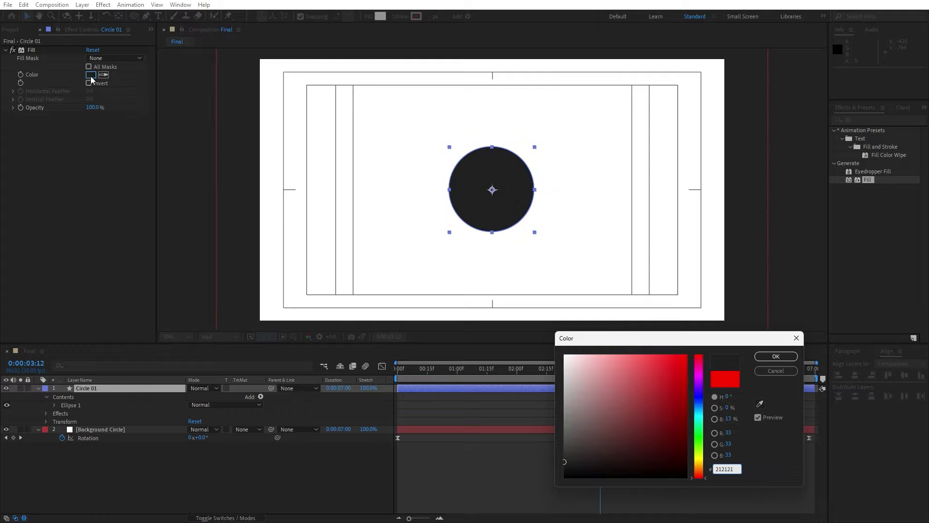
{"action": "left_click", "coordinate": [776, 357]}
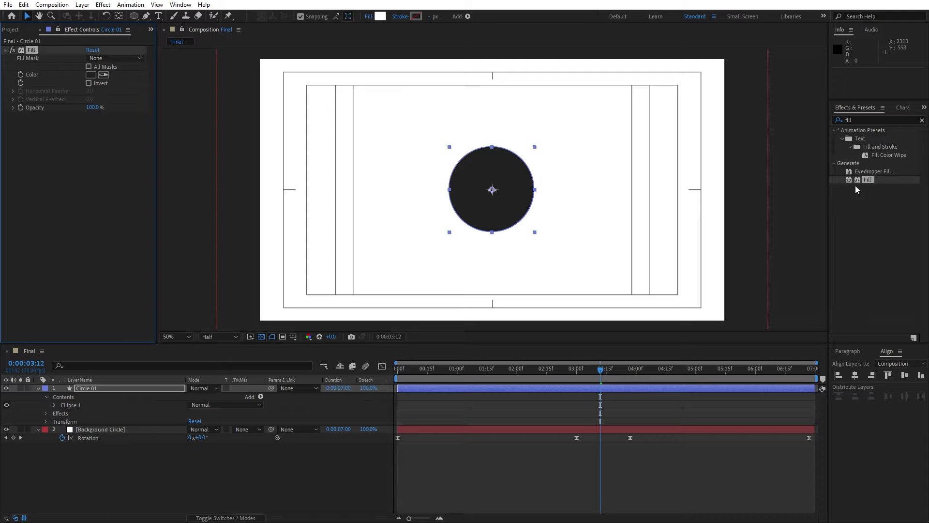
Apply the Fill effect to the Background Circle layer and set its colour to EFEFEF.
{"action": "left_click_drag", "start_coordinate": [866, 180], "coordinate": [127, 432]}
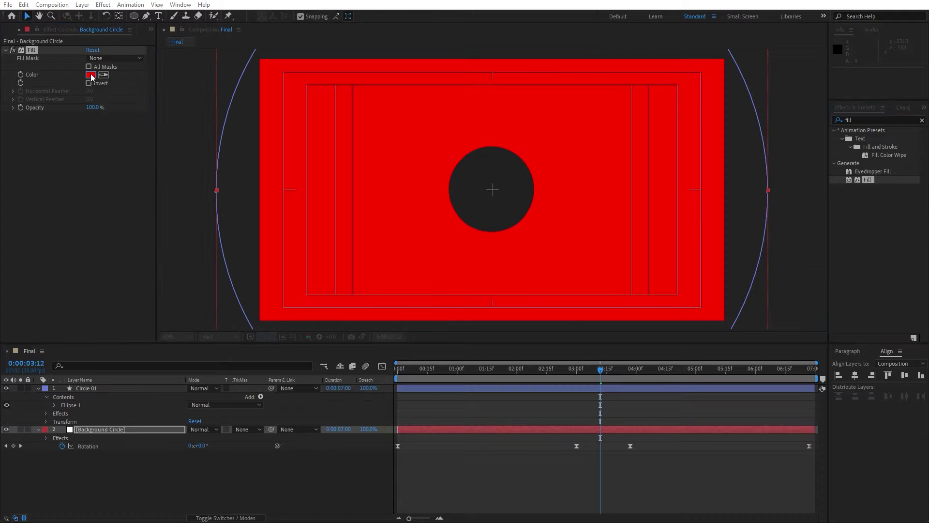
{"action": "left_click", "coordinate": [90, 75]}
{"action": "type", "text": "EFEFEF"}
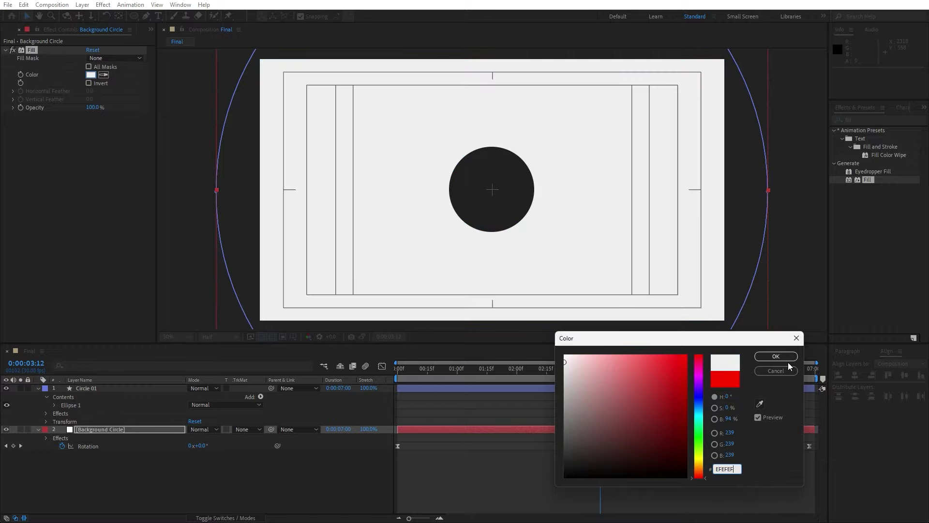
{"action": "left_click", "coordinate": [782, 359]}
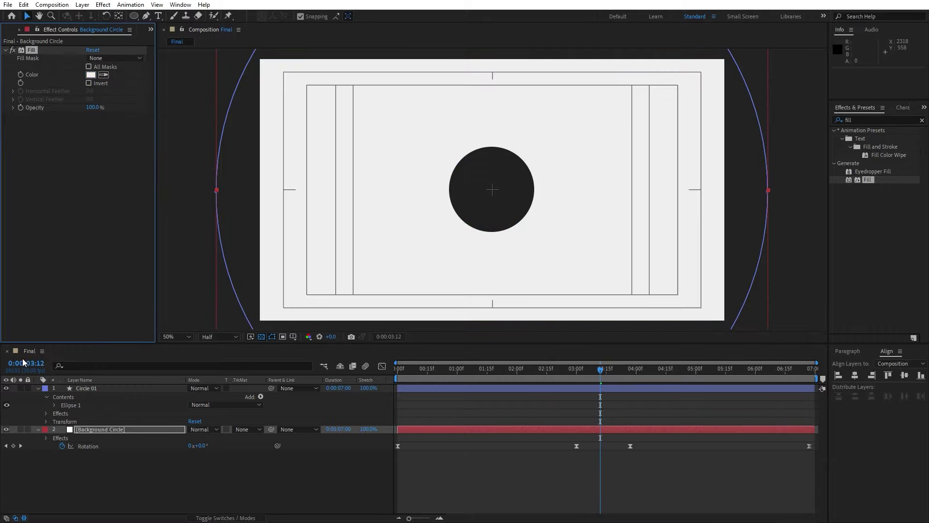
Move the anchor point of the Circle 01 layer to the top centre edge of the circle.
{"action": "left_click", "coordinate": [38, 388]}
{"action": "left_click", "coordinate": [39, 399]}
{"action": "left_click", "coordinate": [66, 445]}
{"action": "left_click", "coordinate": [82, 387]}
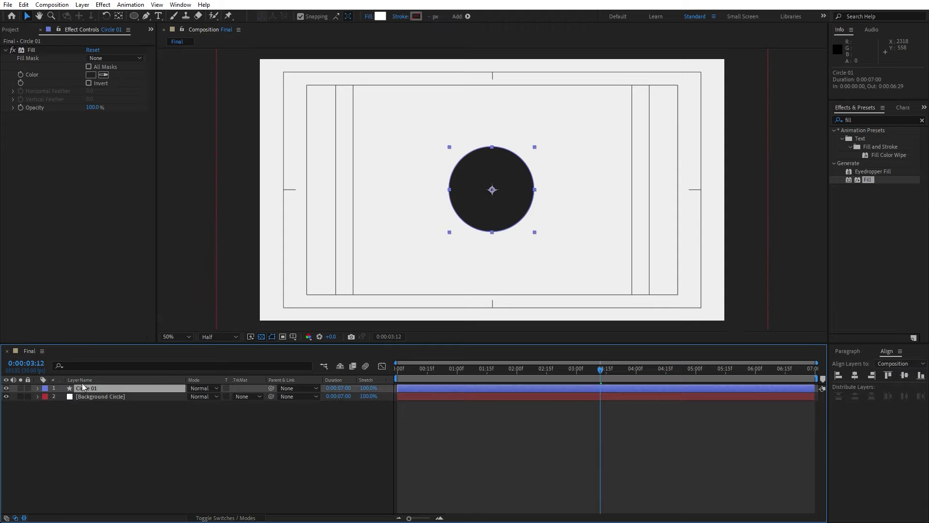
{"action": "left_click", "coordinate": [41, 30]}
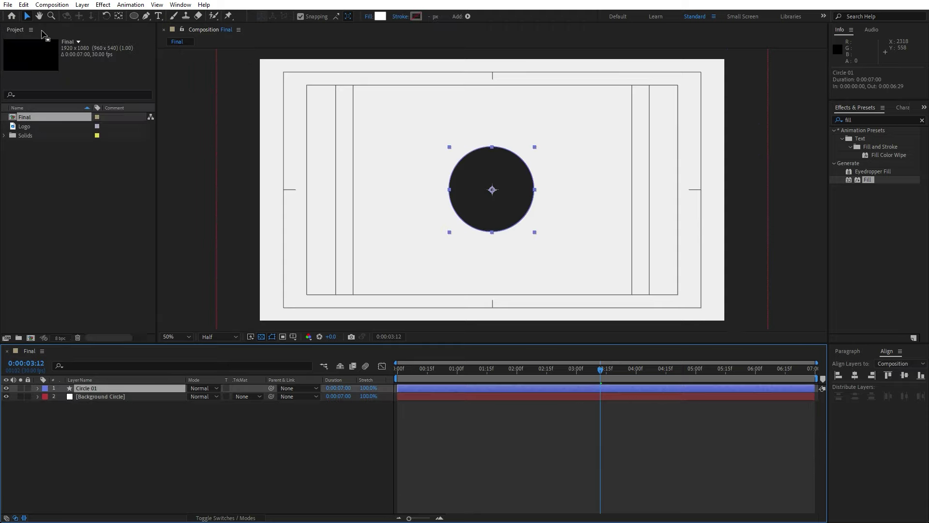
{"action": "left_click", "coordinate": [118, 16]}
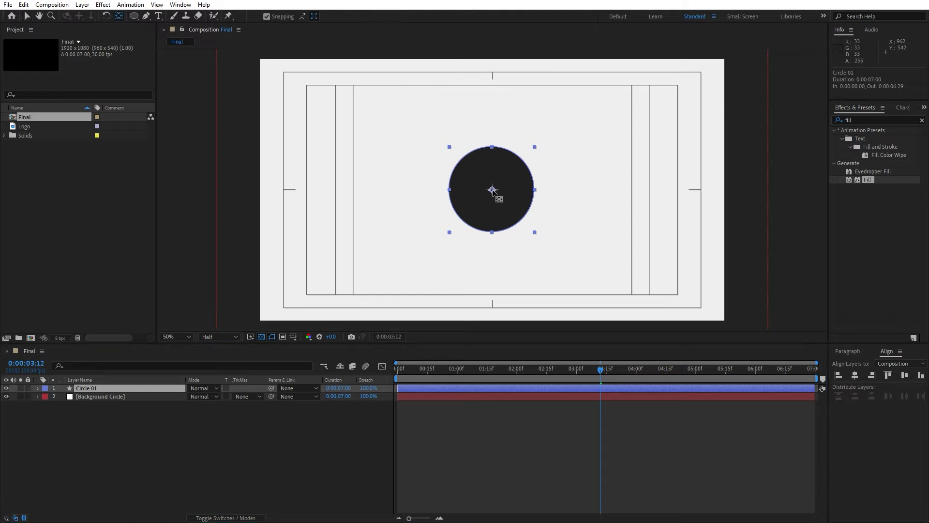
{"action": "left_click_drag", "start_coordinate": [492, 190], "coordinate": [493, 146]}
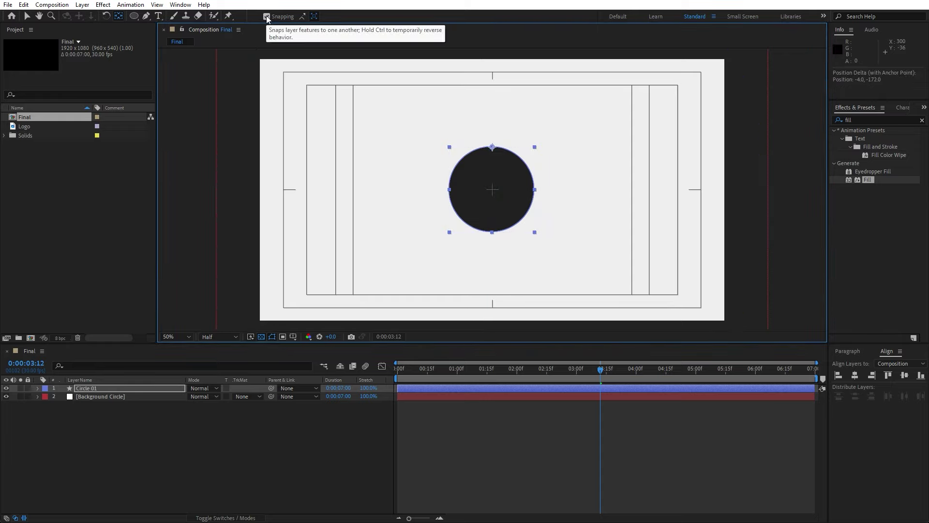
{"action": "key", "text": "v"}
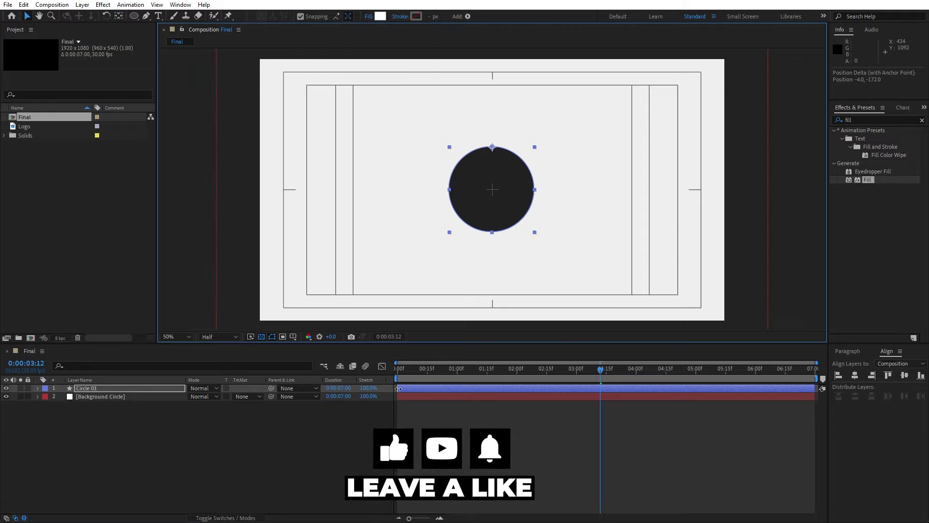
Trim Circle 01 to start at 0:00:01:15 and add Rotation and Scale keyframes at 0:00:02:15.
{"action": "left_click_drag", "start_coordinate": [398, 388], "coordinate": [547, 375]}
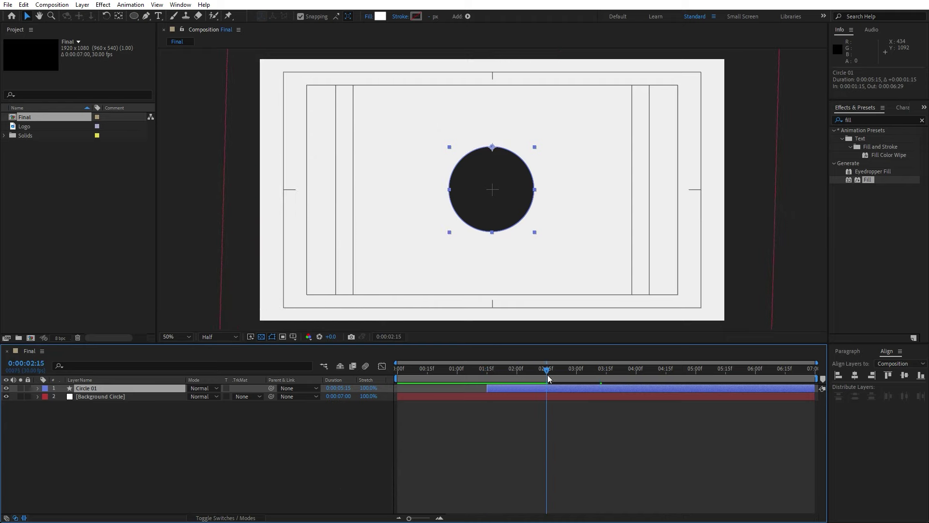
{"action": "key", "text": "r"}
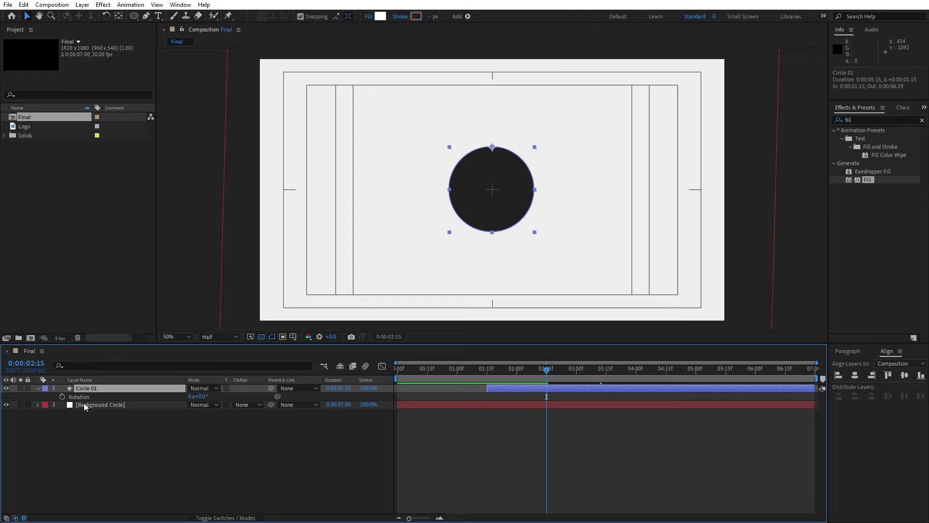
{"action": "left_click", "coordinate": [62, 396]}
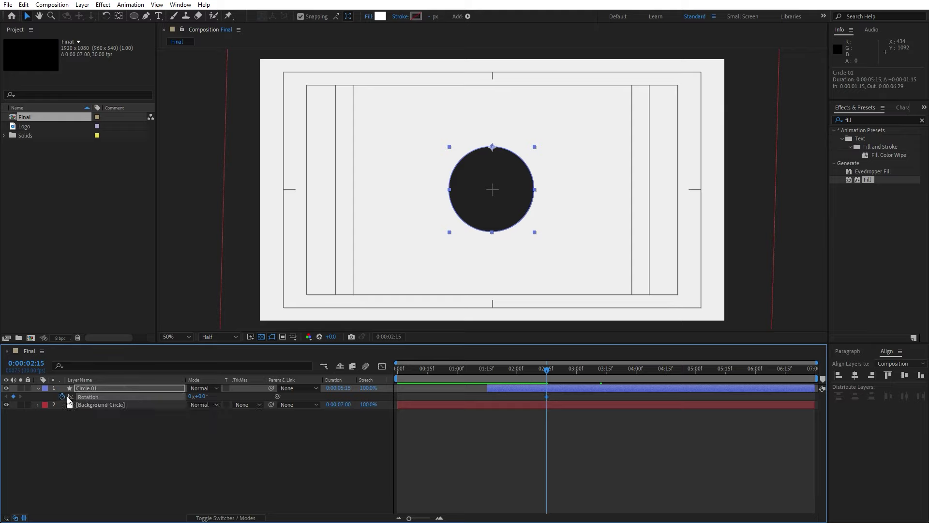
{"action": "key", "text": "shift+s"}
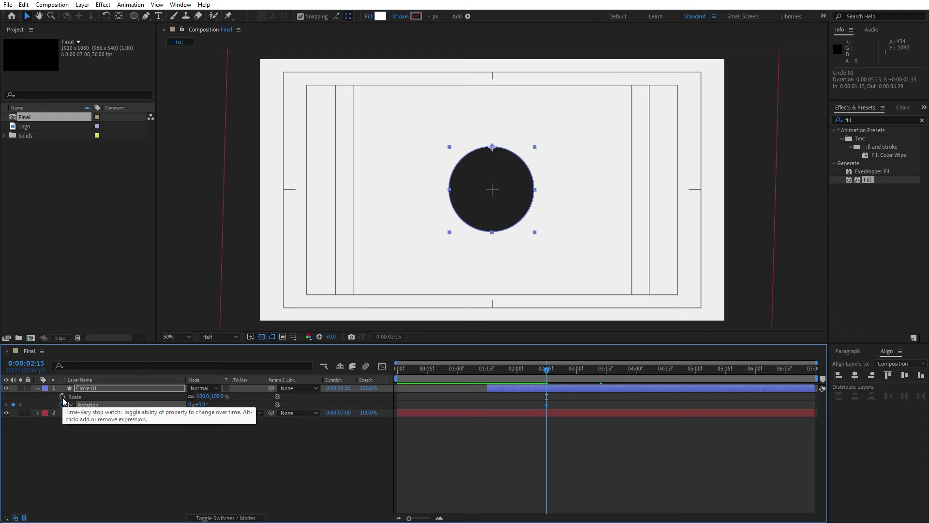
{"action": "left_click", "coordinate": [62, 397]}
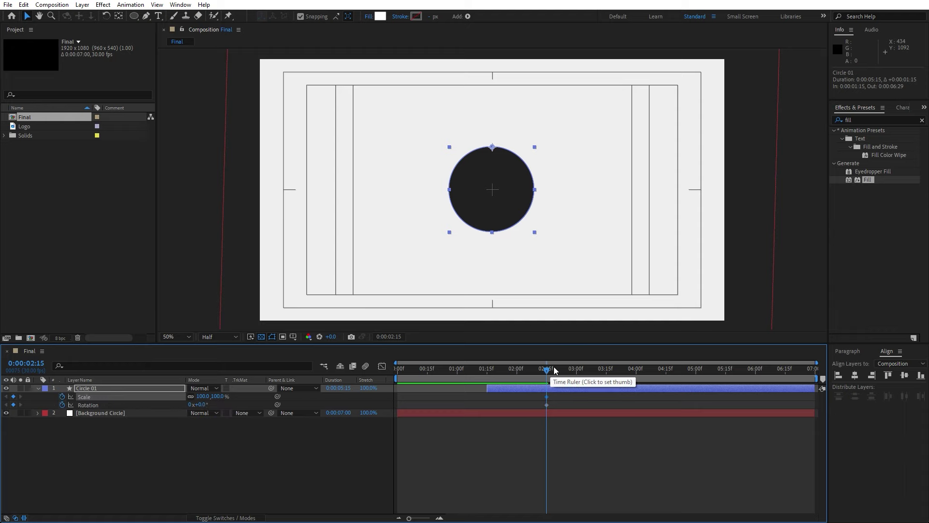
At 0:00:01:15, set Circle 01's Scale to 0% and its Rotation to 90°.
{"action": "left_click_drag", "start_coordinate": [546, 370], "coordinate": [488, 375]}
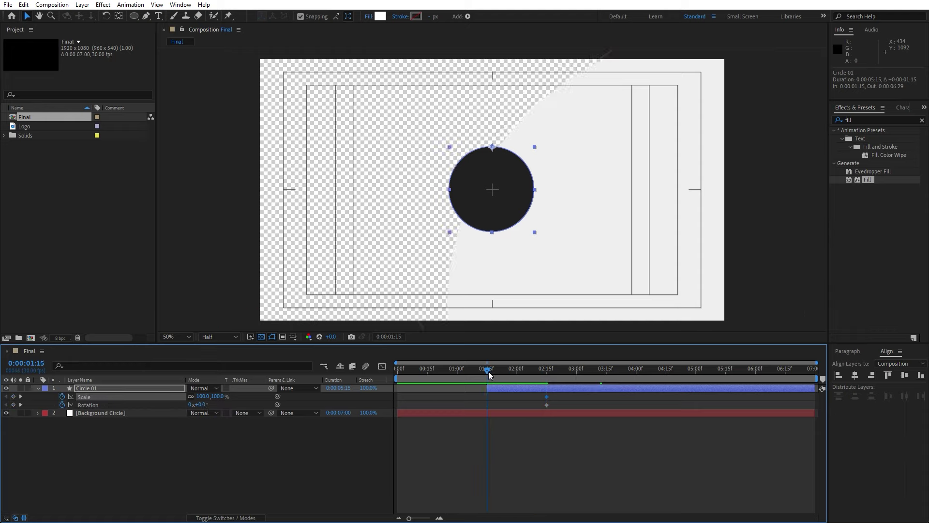
{"action": "left_click", "coordinate": [203, 396]}
{"action": "type", "text": "0"}
{"action": "left_click", "coordinate": [208, 458]}
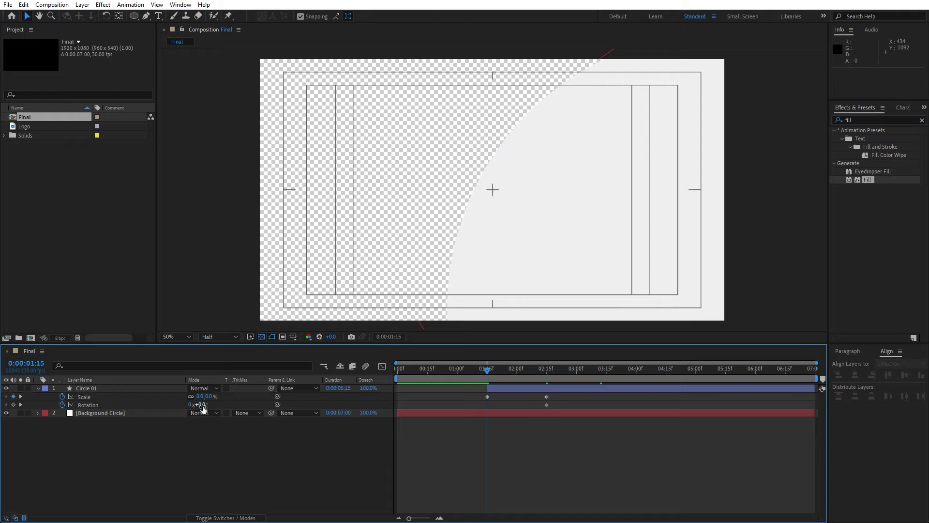
{"action": "left_click", "coordinate": [202, 404]}
{"action": "type", "text": "90"}
{"action": "left_click", "coordinate": [205, 447]}
Ease Circle 01's Scale and Rotation keyframes and shape their speed curves to peak early, shortly after 0:00:01:15.
{"action": "left_click_drag", "start_coordinate": [608, 438], "coordinate": [428, 364]}
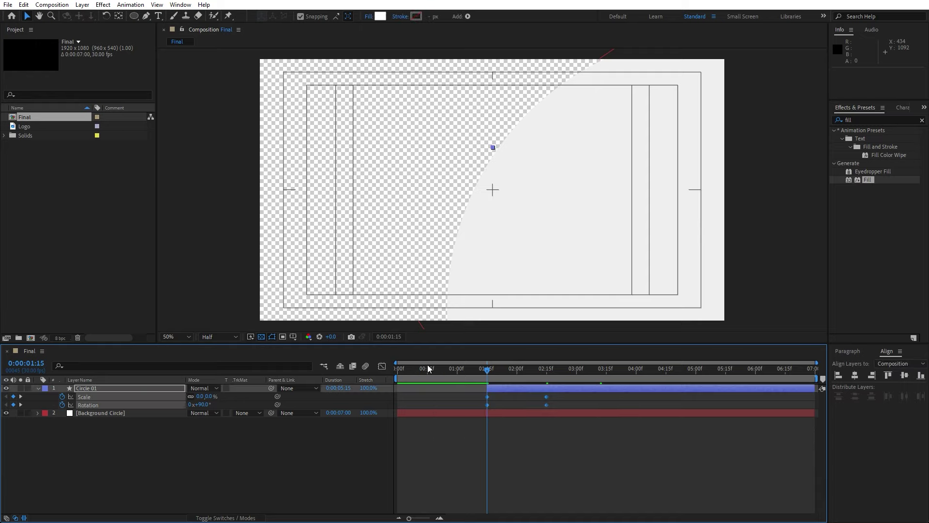
{"action": "left_click", "coordinate": [382, 366]}
{"action": "left_click_drag", "start_coordinate": [558, 428], "coordinate": [517, 444]}
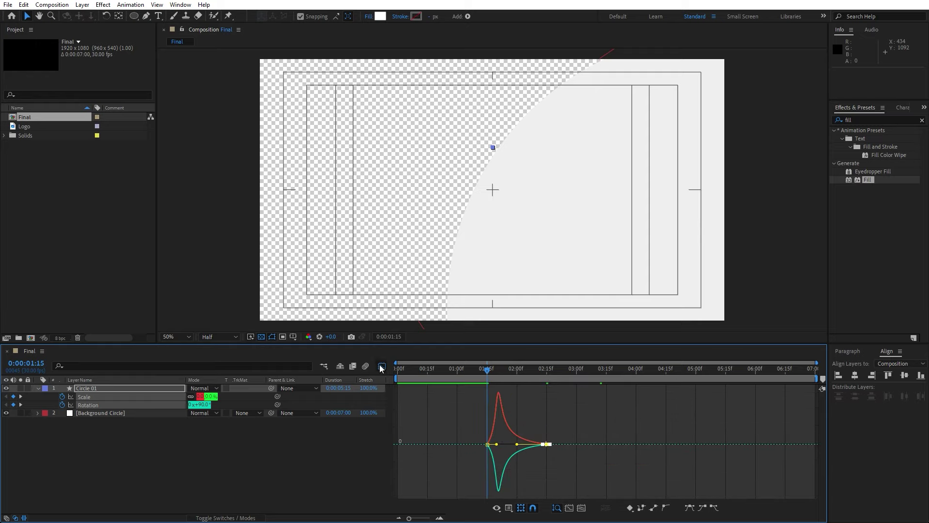
{"action": "left_click", "coordinate": [381, 367]}
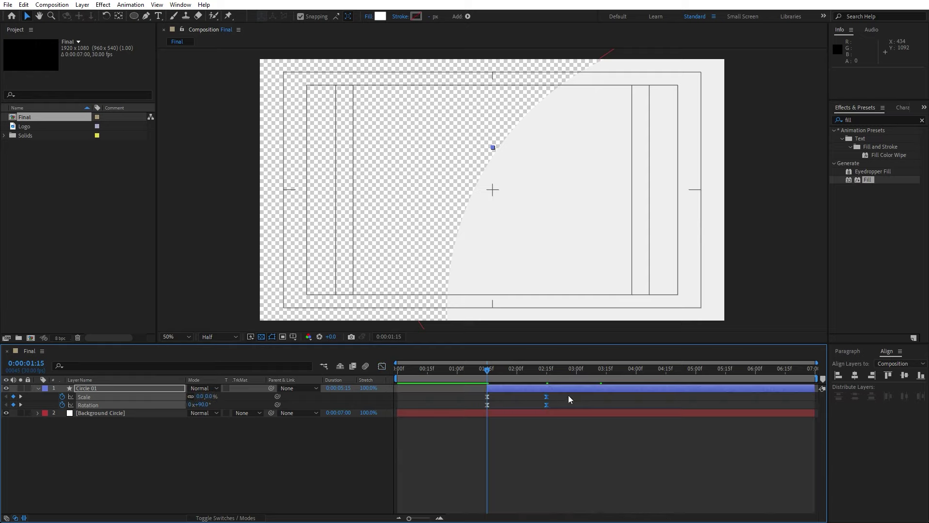
Copy Circle 01's four Scale and Rotation keyframes to 0:00:04:15 and time-reverse the pasted keyframes.
{"action": "left_click_drag", "start_coordinate": [568, 395], "coordinate": [443, 420]}
{"action": "key", "text": "ctrl+c"}
{"action": "left_click_drag", "start_coordinate": [549, 373], "coordinate": [667, 371]}
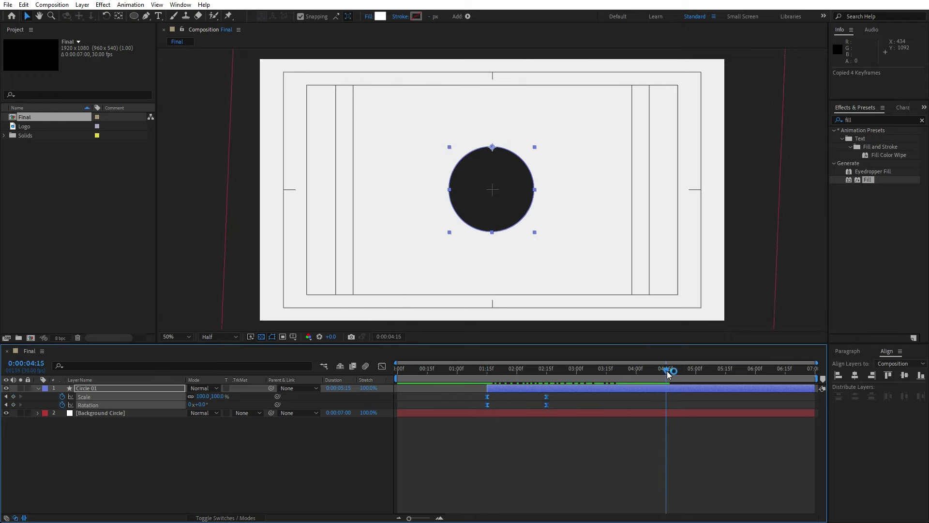
{"action": "key", "text": "ctrl+v"}
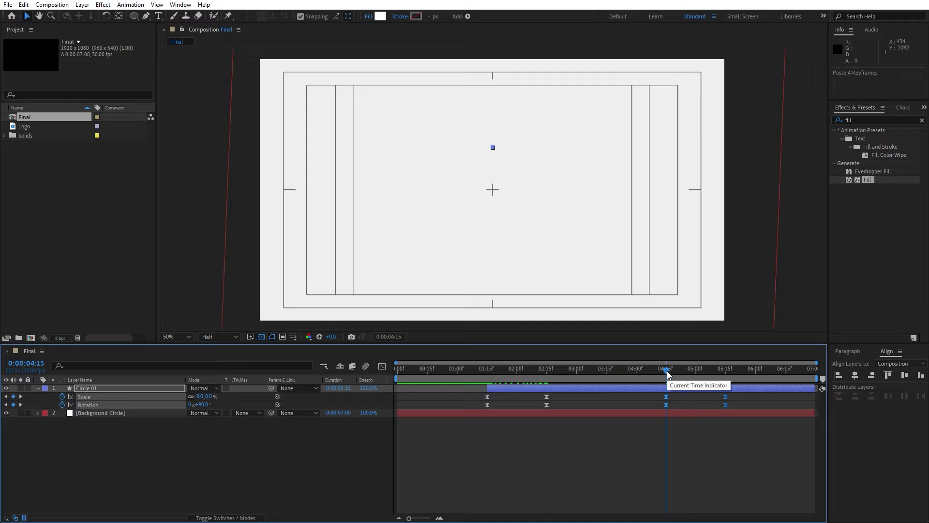
{"action": "right_click", "coordinate": [666, 405]}
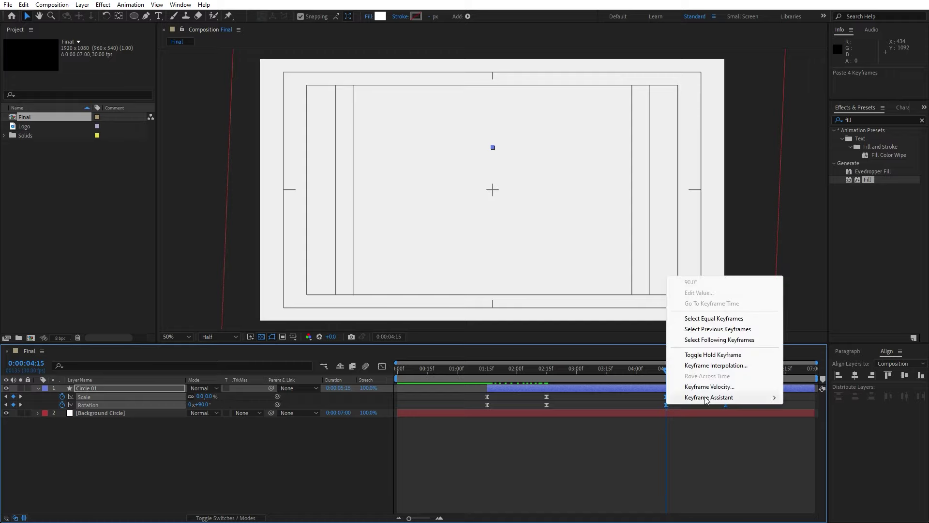
{"action": "mouse_move", "coordinate": [706, 400]}
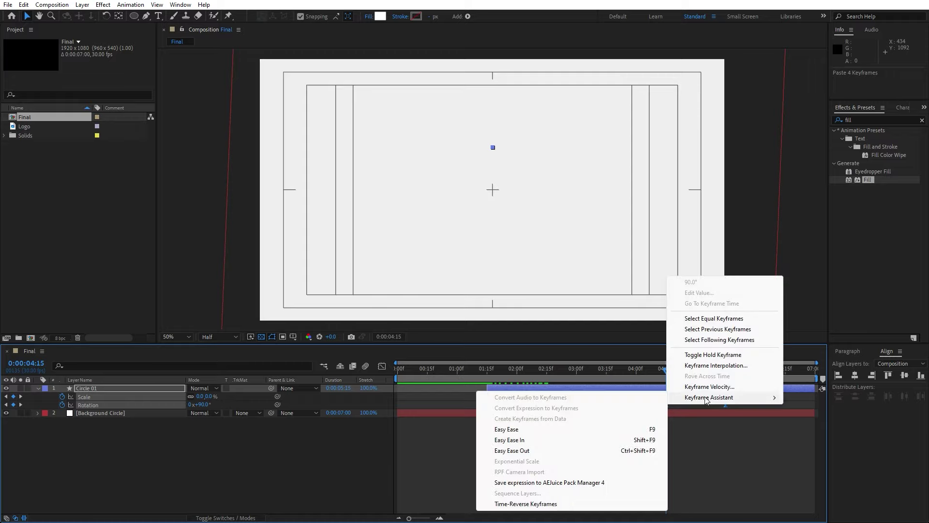
{"action": "left_click", "coordinate": [527, 503]}
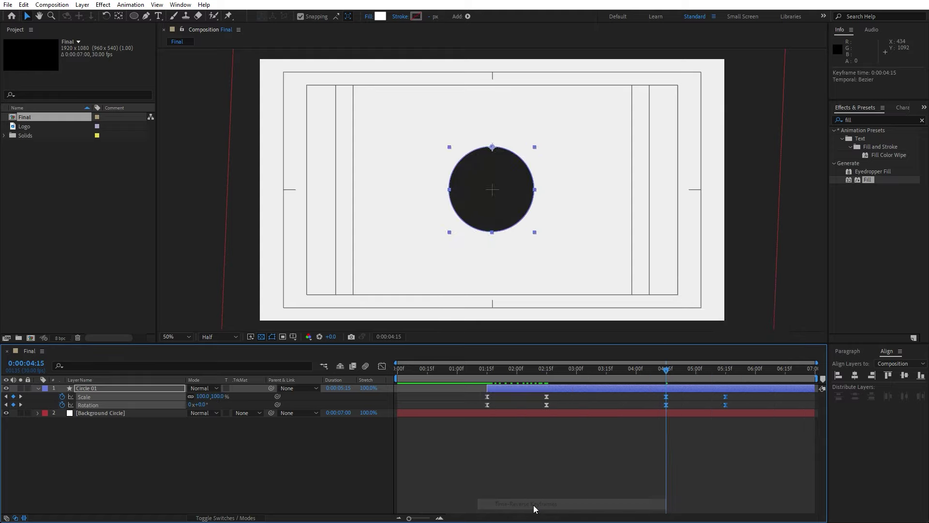
Adjust the speed curves between Circle 01's keyframes at 0:00:04:15 and 0:00:05:15, and preview the animation.
{"action": "left_click", "coordinate": [383, 367]}
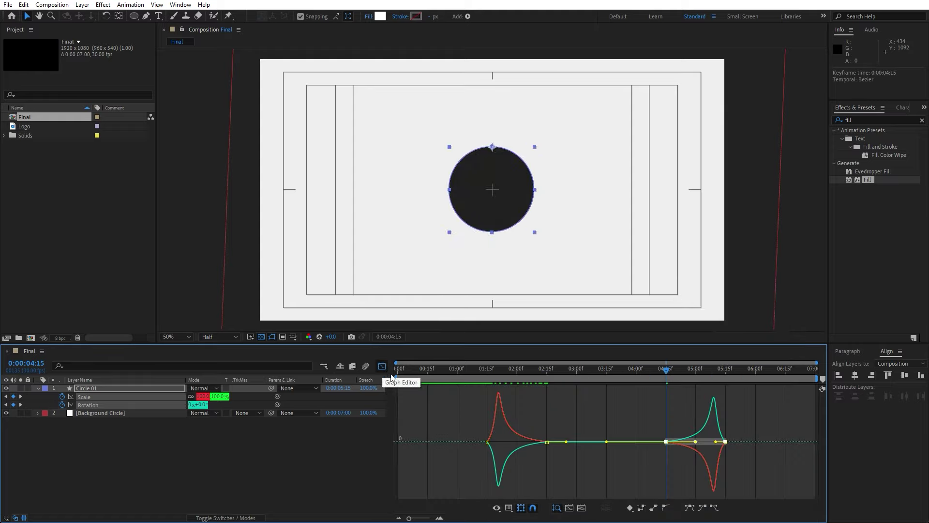
{"action": "left_click_drag", "start_coordinate": [652, 434], "coordinate": [680, 446]}
{"action": "left_click_drag", "start_coordinate": [745, 426], "coordinate": [695, 444]}
{"action": "left_click", "coordinate": [384, 366]}
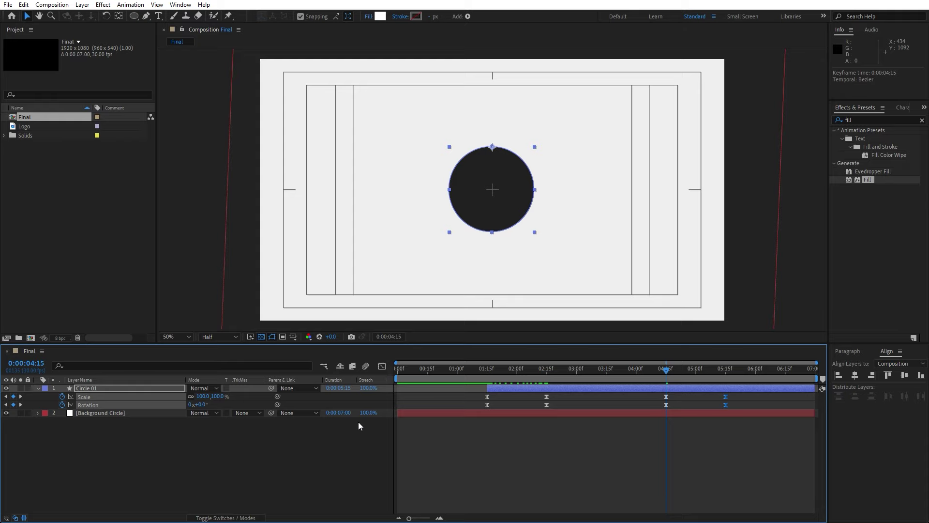
{"action": "key", "text": "space"}
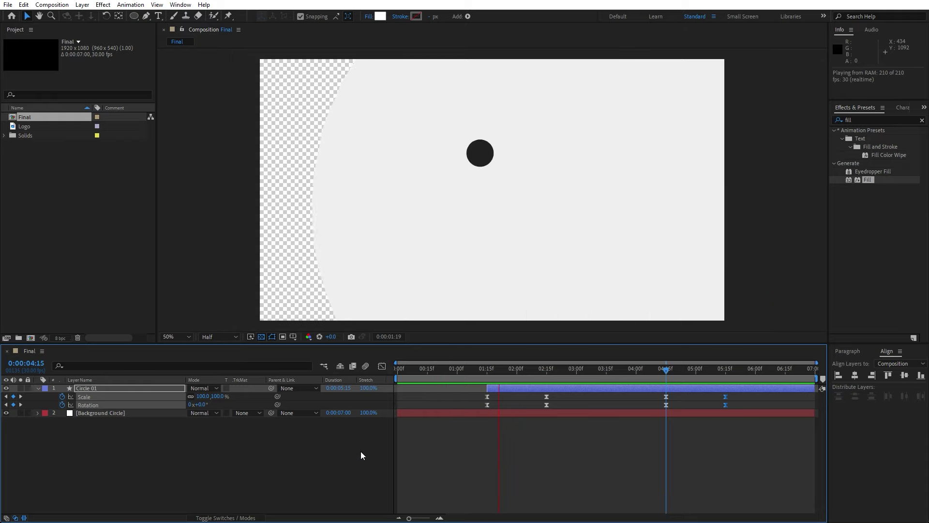
Apply the Drop Shadow effect to the Circle 01 layer.
{"action": "left_click_drag", "start_coordinate": [565, 370], "coordinate": [630, 378]}
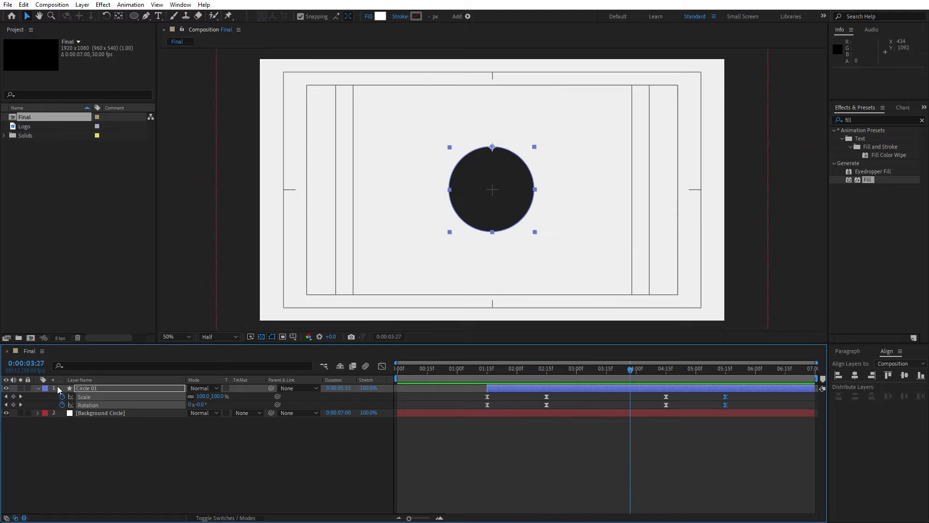
{"action": "left_click", "coordinate": [38, 388]}
{"action": "left_click", "coordinate": [100, 390]}
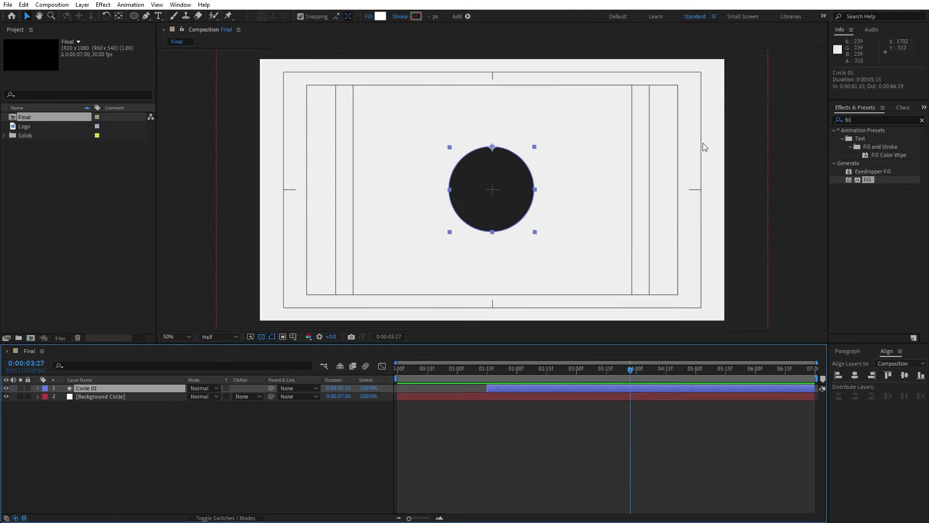
{"action": "double_click", "coordinate": [859, 120]}
{"action": "type", "text": "drop s"}
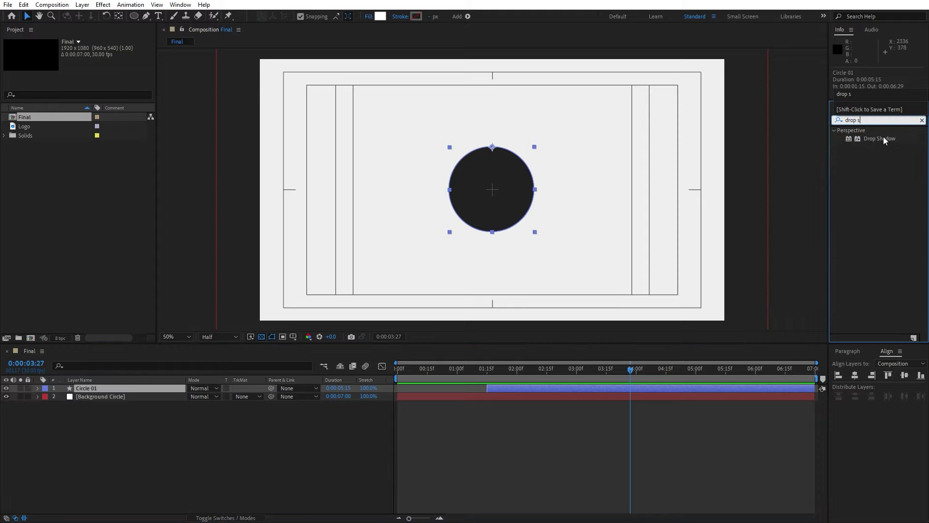
{"action": "left_click_drag", "start_coordinate": [883, 140], "coordinate": [137, 387]}
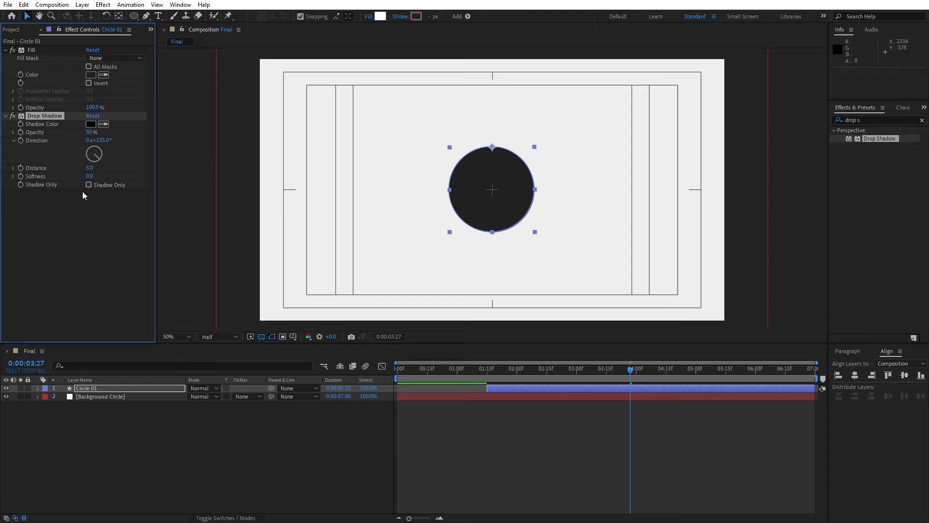
Set Circle 01's Drop Shadow distance to 10 and its softness to 50.
{"action": "left_click", "coordinate": [89, 168]}
{"action": "type", "text": "10"}
{"action": "left_click", "coordinate": [83, 238]}
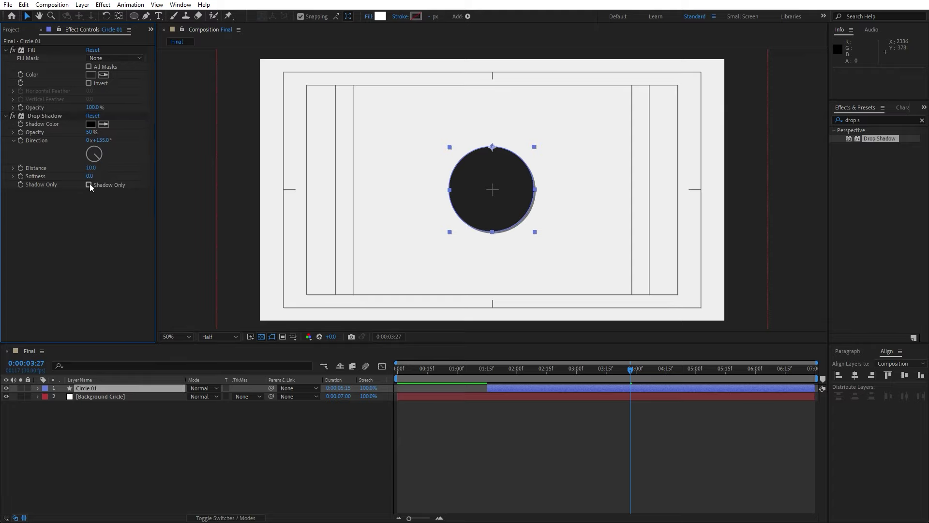
{"action": "left_click", "coordinate": [90, 176]}
{"action": "left_click", "coordinate": [93, 233]}
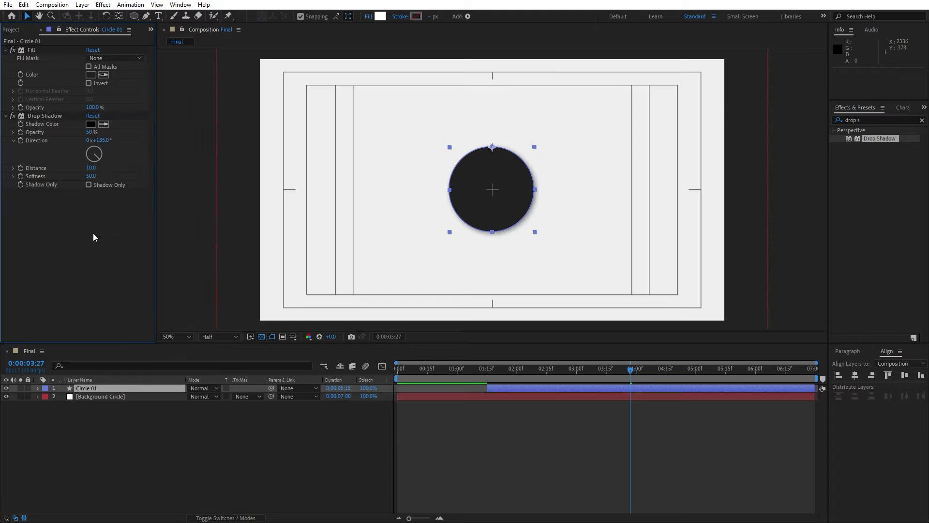
Set the Drop Shadow colour of Circle 01 to EFEFEF.
{"action": "left_click", "coordinate": [91, 125]}
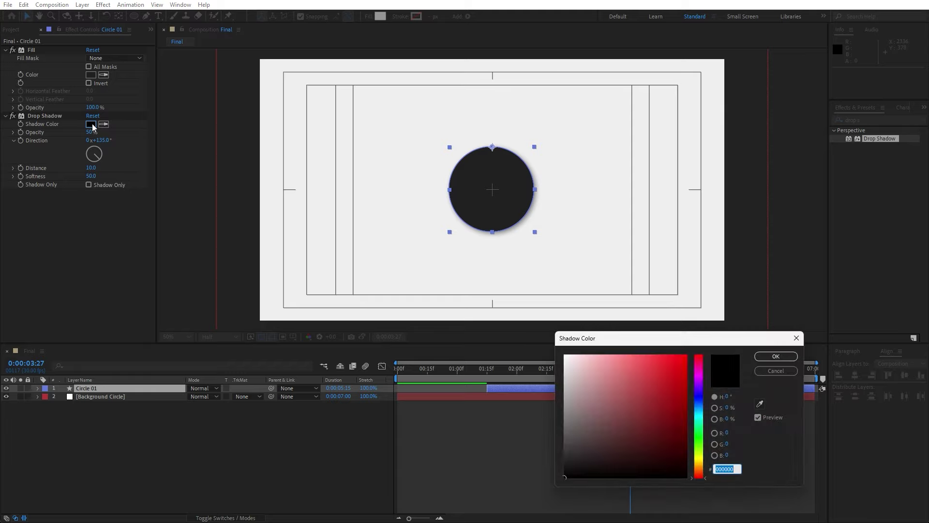
{"action": "type", "text": "EF"}
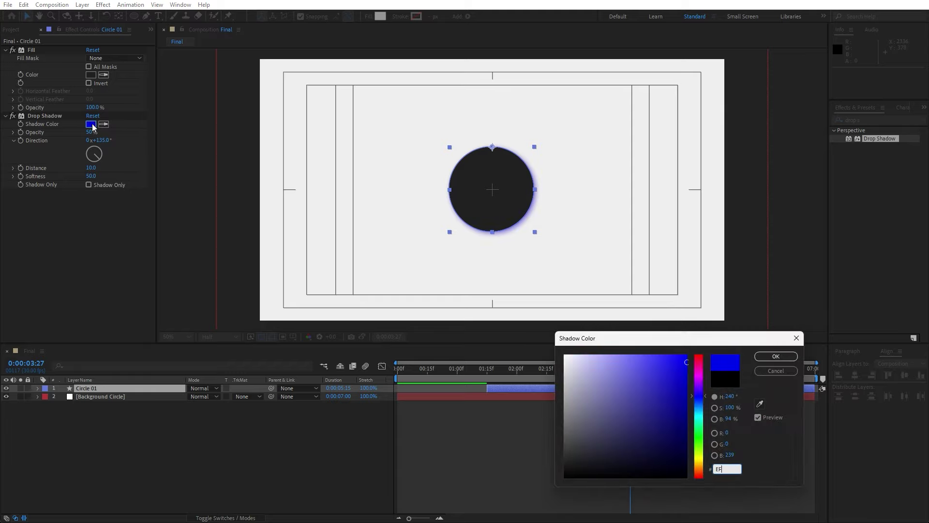
{"action": "type", "text": "EFEF"}
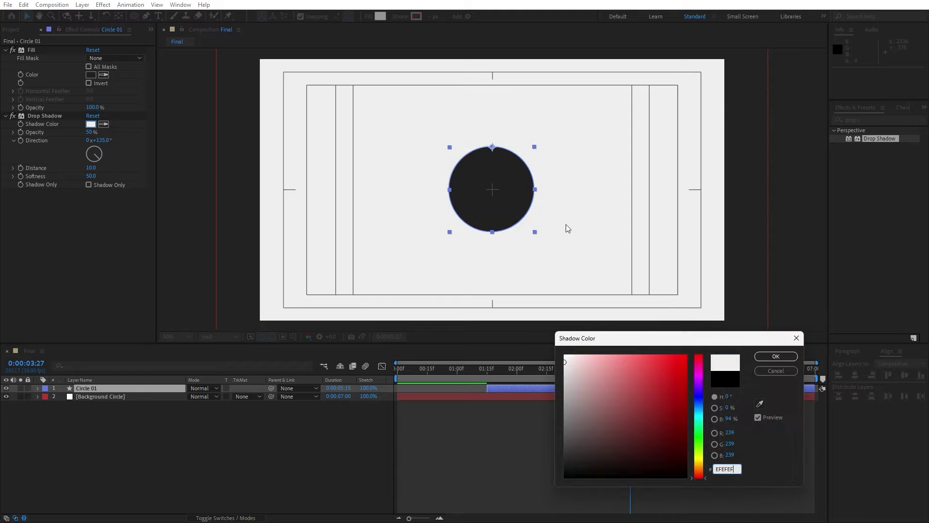
{"action": "left_click", "coordinate": [776, 356]}
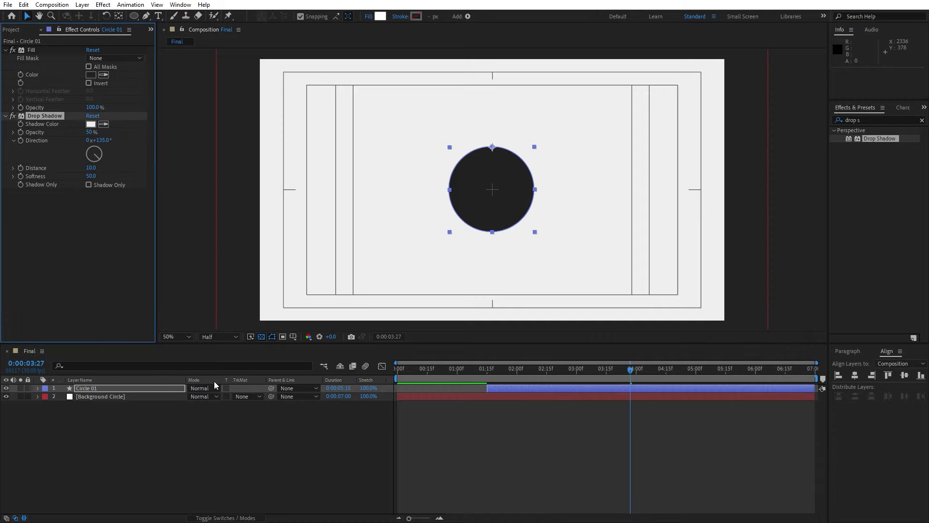
Duplicate the Circle 01 layer.
{"action": "left_click", "coordinate": [100, 388]}
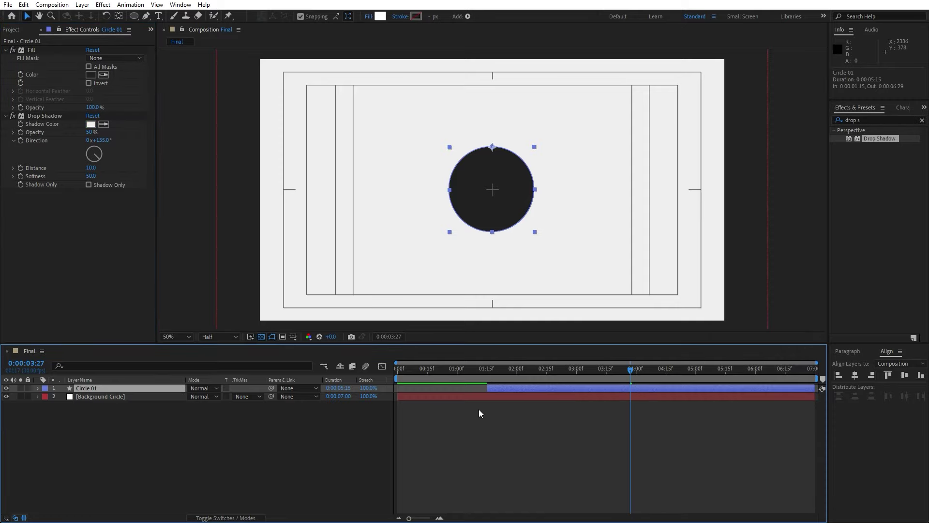
{"action": "key", "text": "ctrl+d"}
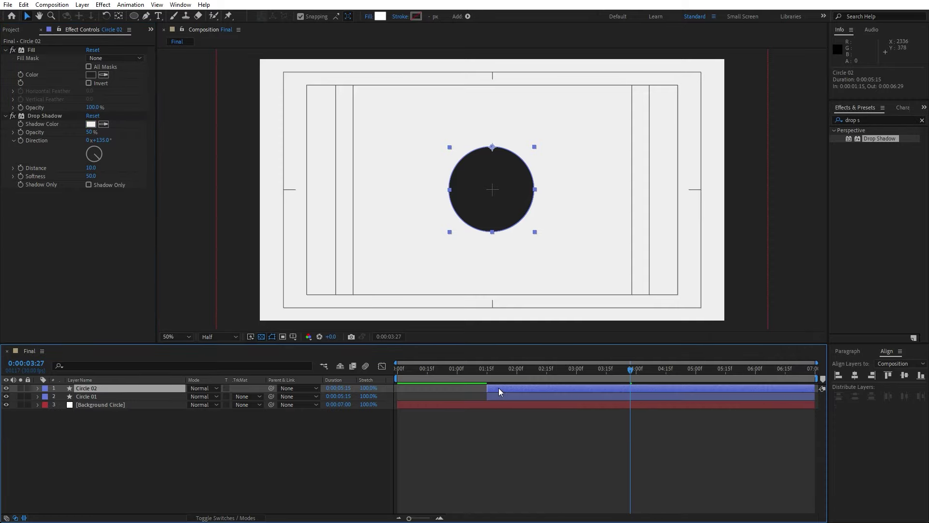
Duplicate the circle layers up to Circle 05, starting each copy two frames after the previous one, and preview the animation.
{"action": "left_click_drag", "start_coordinate": [498, 388], "coordinate": [507, 387]}
{"action": "key", "text": "ctrl+d"}
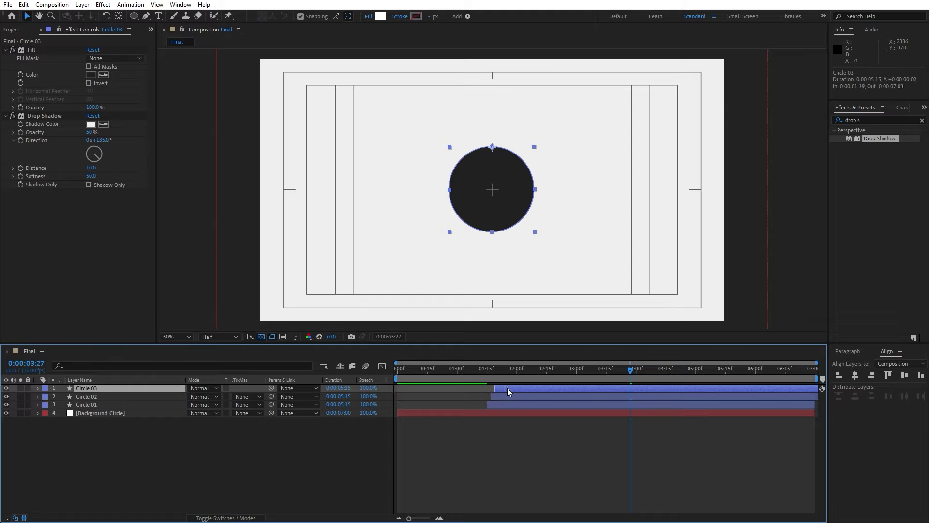
{"action": "key", "text": "ctrl+d"}
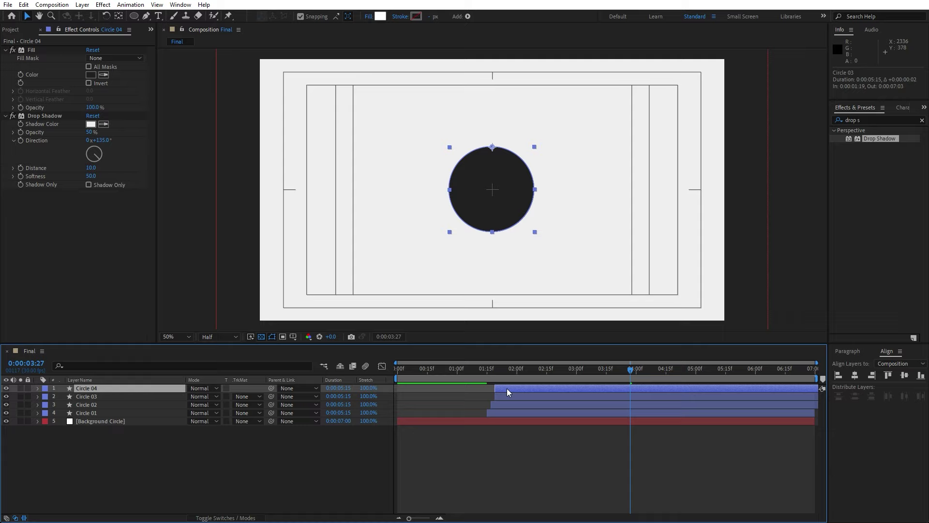
{"action": "left_click_drag", "start_coordinate": [507, 388], "coordinate": [529, 373]}
{"action": "key", "text": "ctrl+d"}
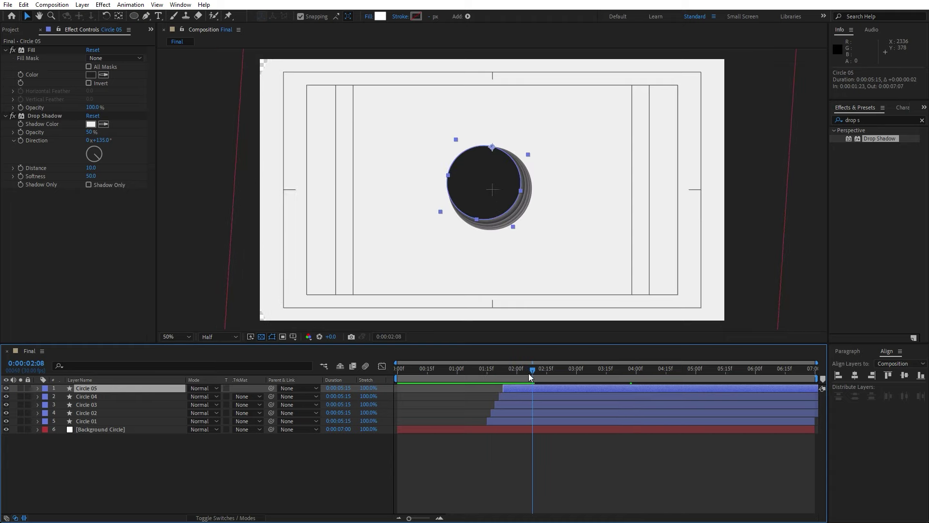
{"action": "key", "text": "space"}
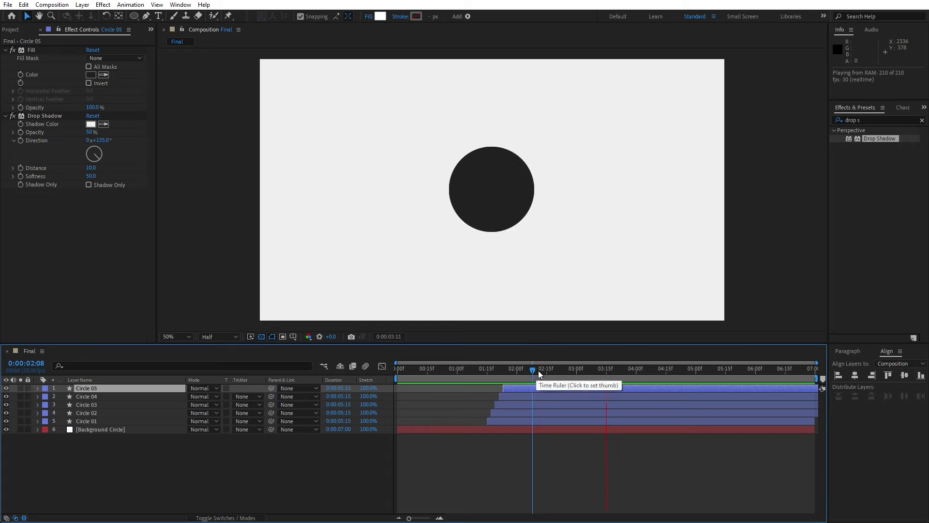
{"action": "mouse_move", "coordinate": [545, 371]}
{"action": "left_mouse_down"}
{"action": "mouse_move", "coordinate": [533, 373]}
{"action": "mouse_move", "coordinate": [557, 372]}
{"action": "left_mouse_up"}
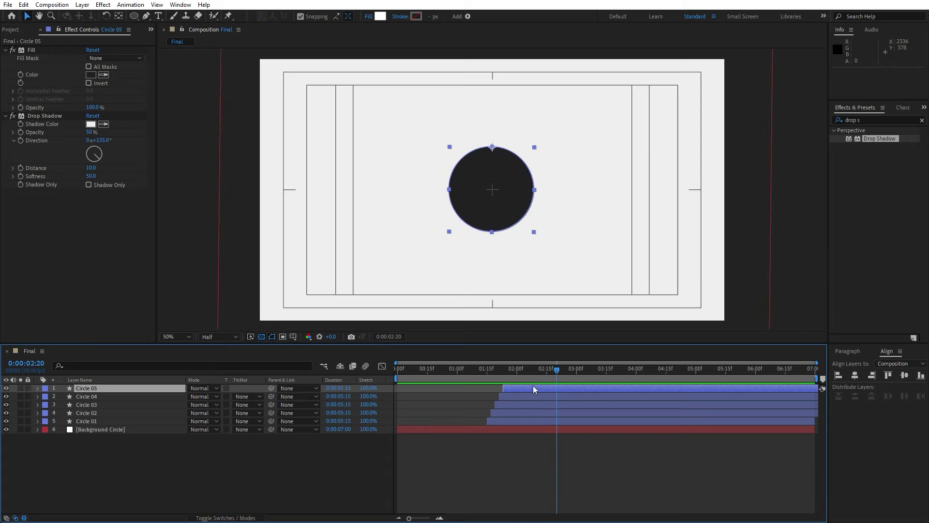
Reveal the keyframes of all circle layers and shift the closing Scale and Rotation keyframes of Circle 02 and Circle 03 earlier, staggered before Circle 01's.
{"action": "left_click", "coordinate": [96, 422]}
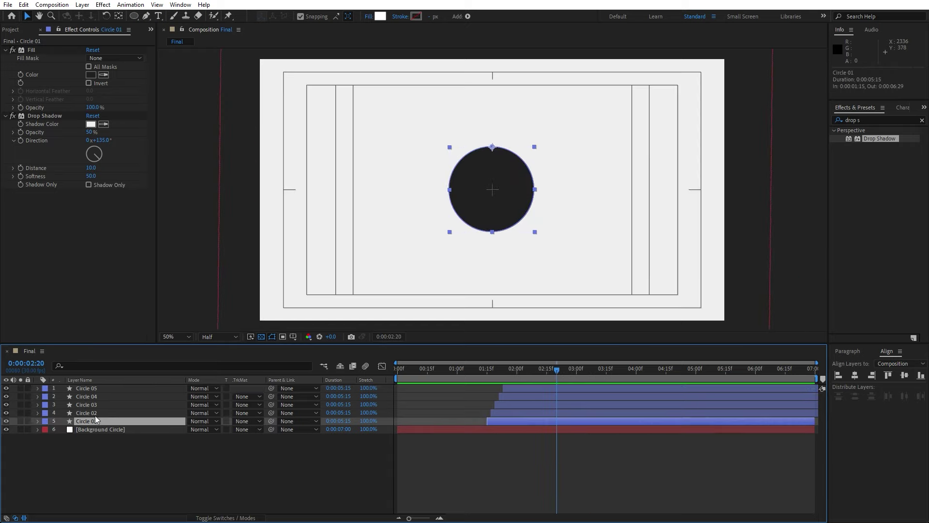
{"action": "left_click", "coordinate": [94, 390], "text": "shift"}
{"action": "key", "text": "u"}
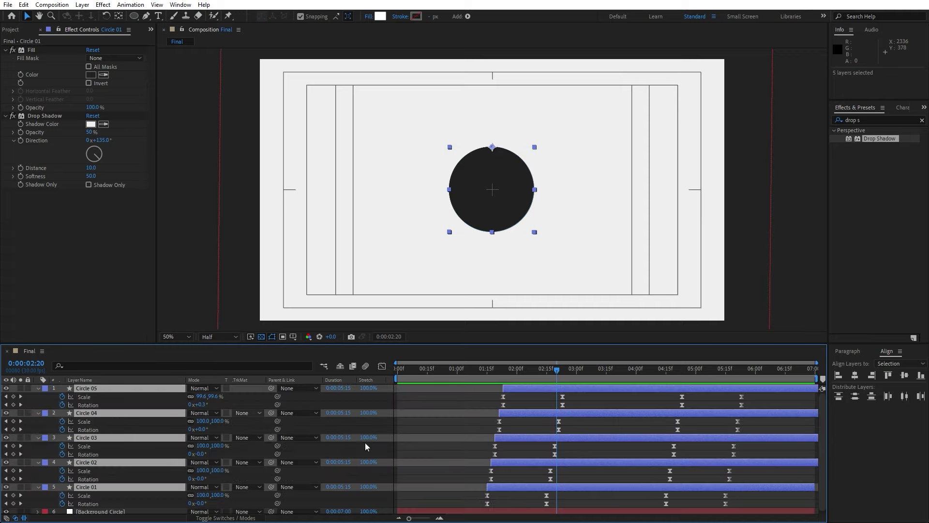
{"action": "left_click_drag", "start_coordinate": [742, 472], "coordinate": [663, 476]}
{"action": "left_click_drag", "start_coordinate": [747, 441], "coordinate": [658, 448]}
Shift Circle 04's closing Scale and Rotation keyframes to begin at 0:00:04:09, stagger Circle 05's slightly earlier, and preview the result.
{"action": "mouse_move", "coordinate": [751, 421]}
{"action": "left_mouse_down"}
{"action": "mouse_move", "coordinate": [663, 430]}
{"action": "mouse_move", "coordinate": [669, 423]}
{"action": "mouse_move", "coordinate": [745, 433]}
{"action": "left_mouse_up"}
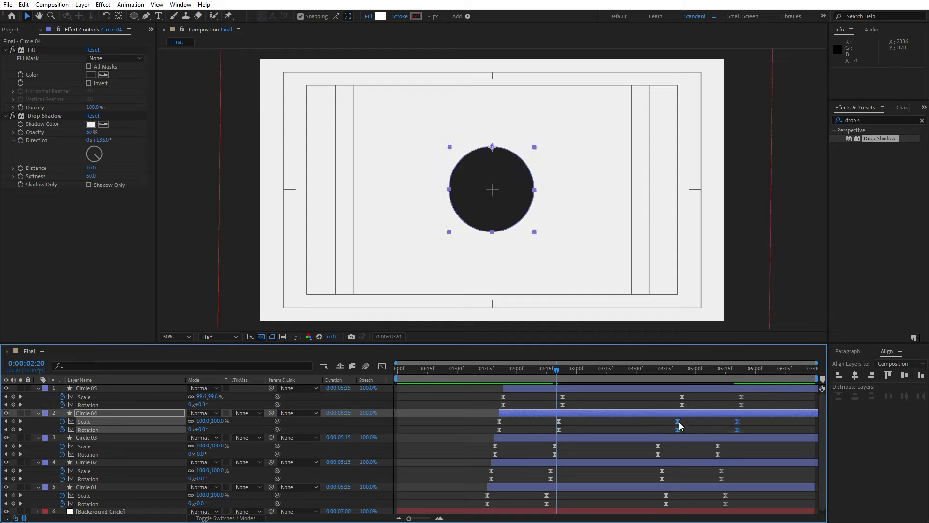
{"action": "left_click_drag", "start_coordinate": [679, 425], "coordinate": [654, 425]}
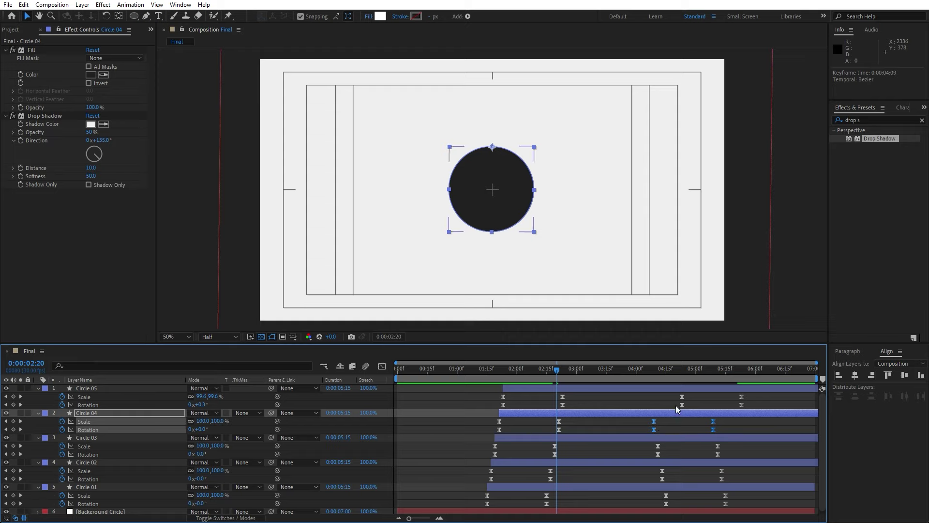
{"action": "left_click_drag", "start_coordinate": [675, 393], "coordinate": [741, 408]}
{"action": "left_click_drag", "start_coordinate": [682, 399], "coordinate": [647, 400]}
{"action": "key", "text": "space"}
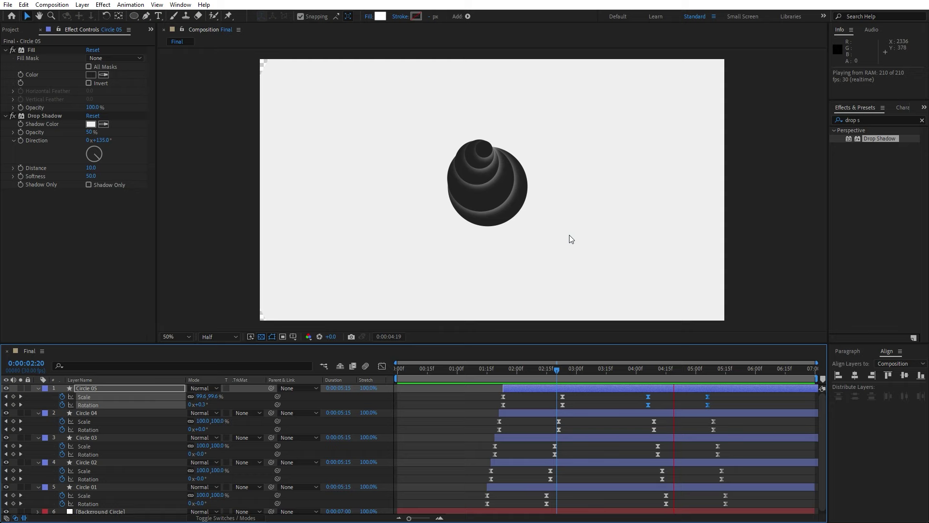
{"action": "key", "text": "space"}
Collapse the keyframed properties of all layers and deselect everything.
{"action": "key", "text": "ctrl+a"}
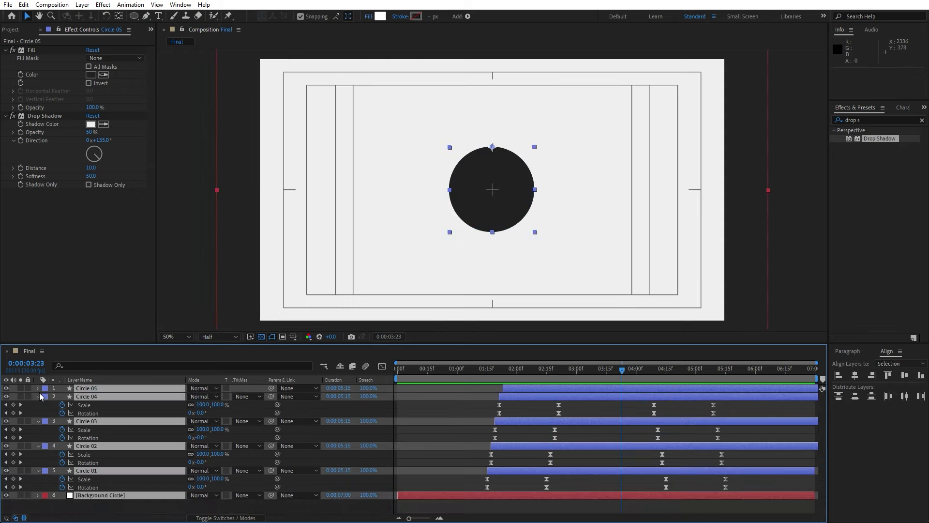
{"action": "key", "text": "u"}
{"action": "key", "text": "ctrl+shift+a"}
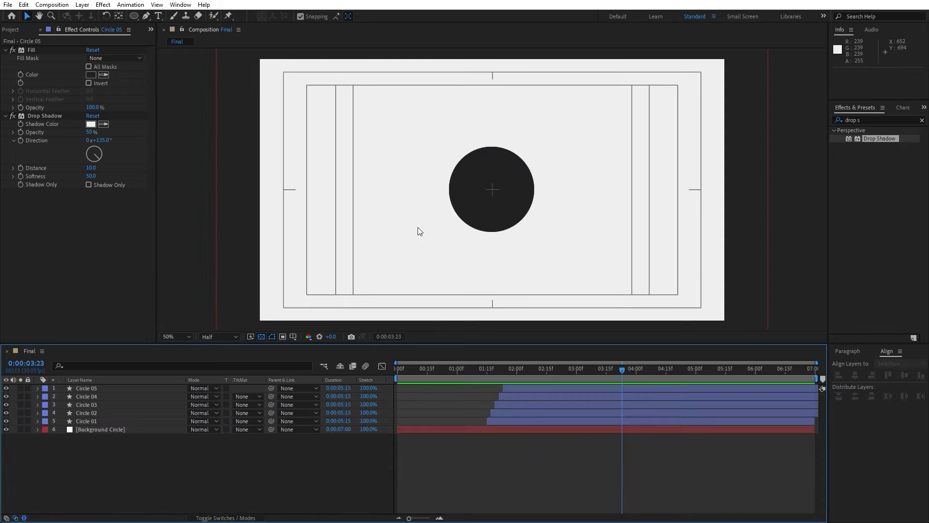
Add the Logo footage above the circle layers in the Final composition and trim its start to 0:00:01:15.
{"action": "left_click", "coordinate": [40, 30]}
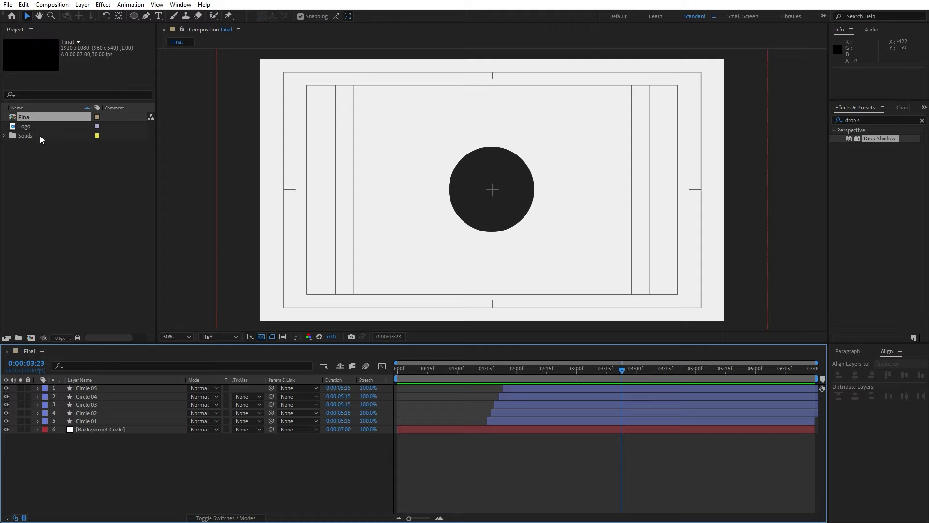
{"action": "left_click", "coordinate": [25, 126]}
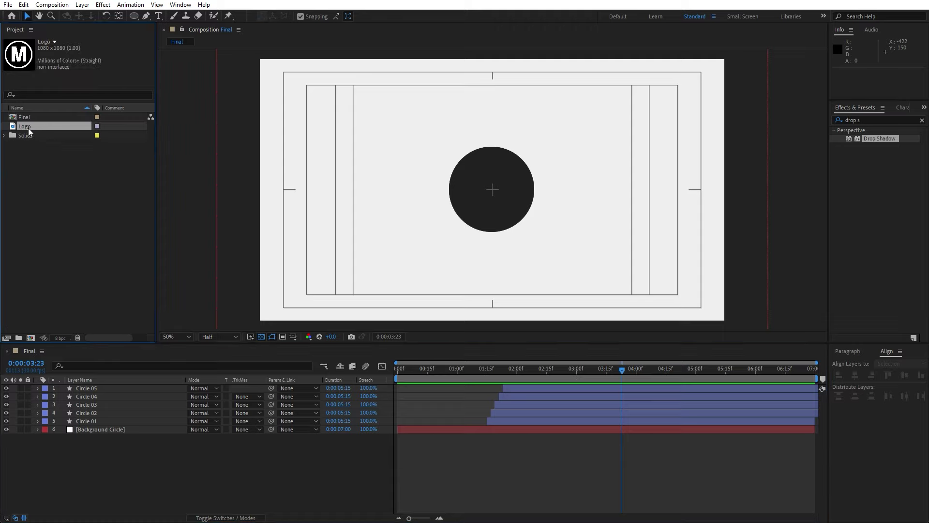
{"action": "left_click_drag", "start_coordinate": [24, 127], "coordinate": [125, 385]}
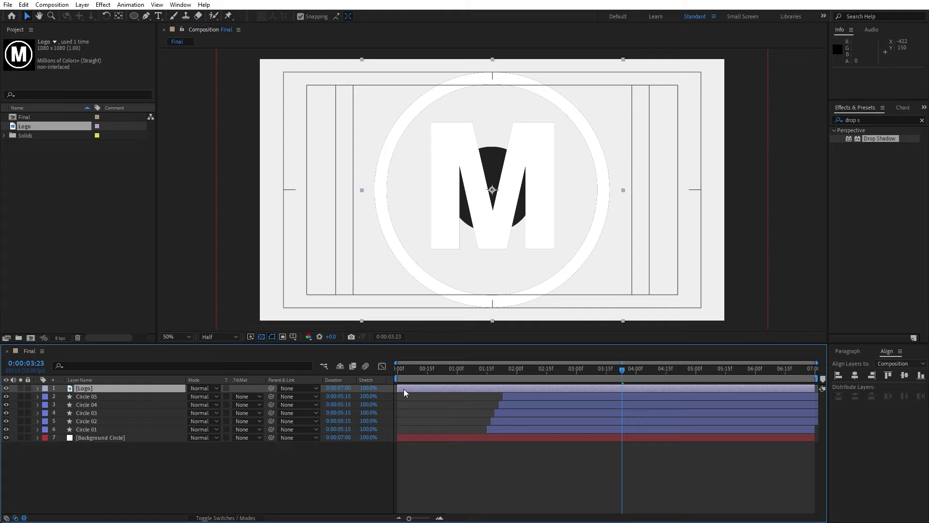
{"action": "left_click_drag", "start_coordinate": [398, 388], "coordinate": [487, 394]}
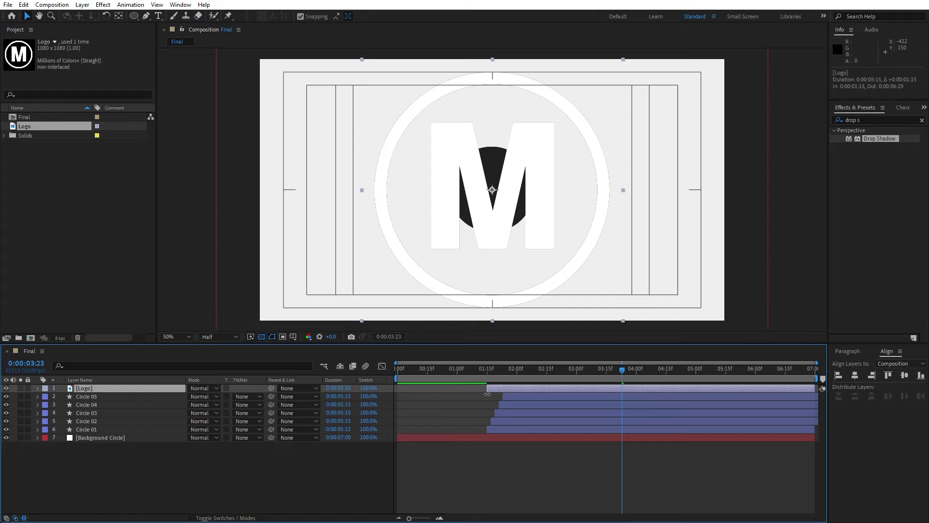
Scale the Logo layer to 21% and nudge it horizontally to position 958, 540.
{"action": "key", "text": "s"}
{"action": "left_click", "coordinate": [203, 396]}
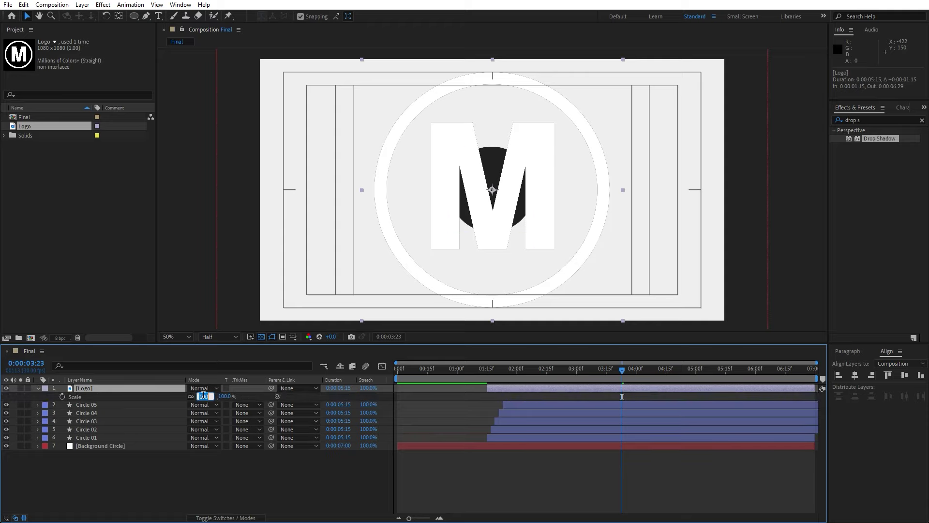
{"action": "type", "text": "20"}
{"action": "key", "text": "Return"}
{"action": "left_click_drag", "start_coordinate": [504, 372], "coordinate": [563, 370]}
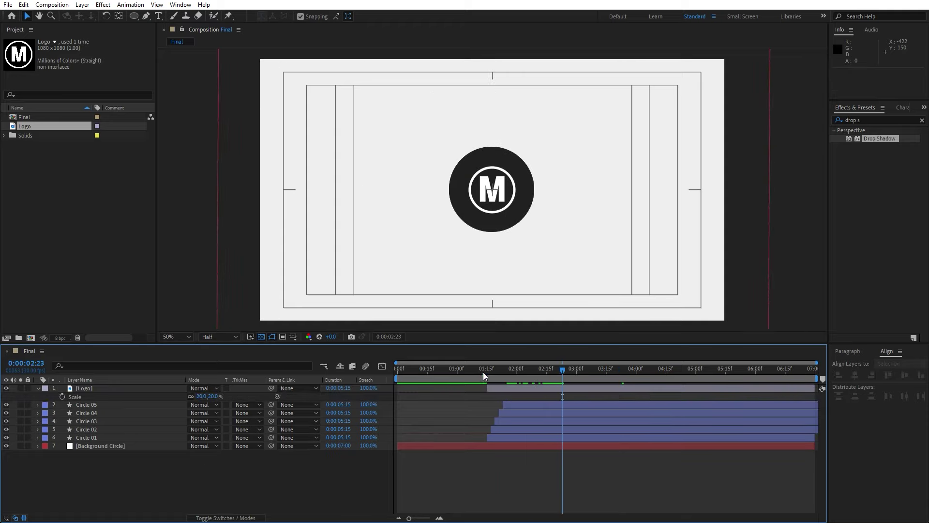
{"action": "left_click", "coordinate": [203, 396]}
{"action": "type", "text": "21"}
{"action": "key", "text": "Return"}
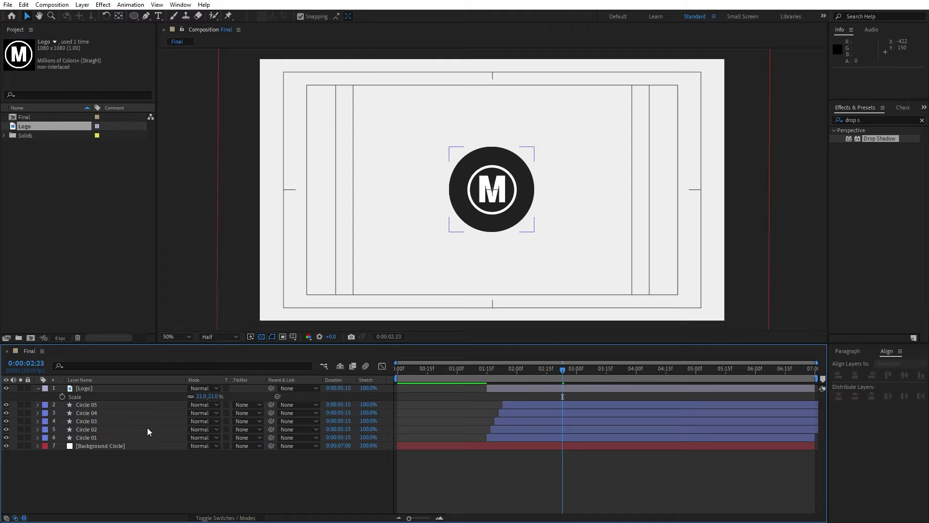
{"action": "left_click", "coordinate": [114, 388]}
{"action": "key", "text": "Return"}
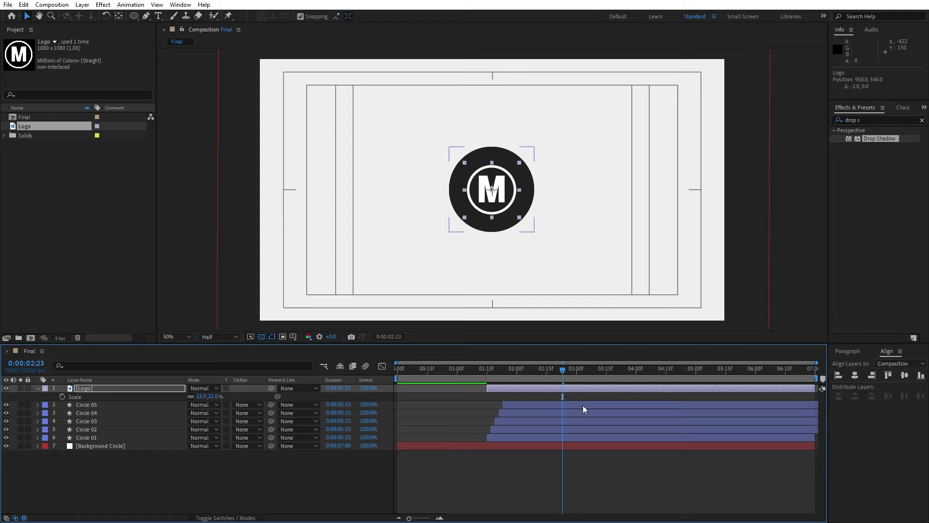
Duplicate Circle 05, place the copy above the Logo layer and rename it Matte.
{"action": "left_click", "coordinate": [98, 405]}
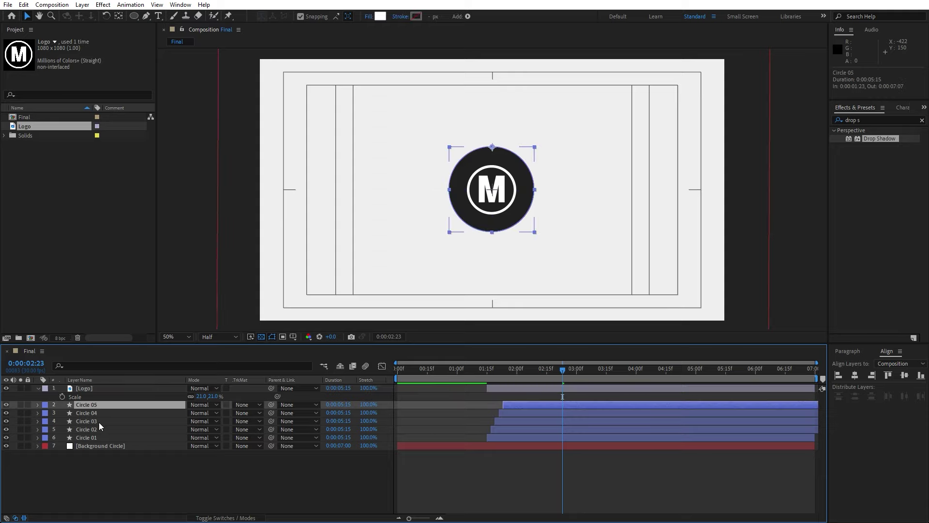
{"action": "key", "text": "ctrl+d"}
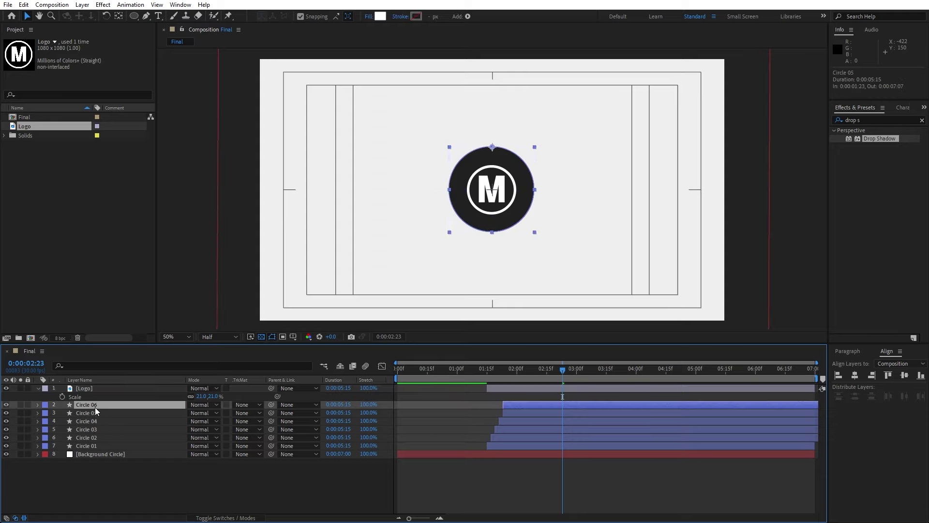
{"action": "left_click_drag", "start_coordinate": [95, 407], "coordinate": [98, 389]}
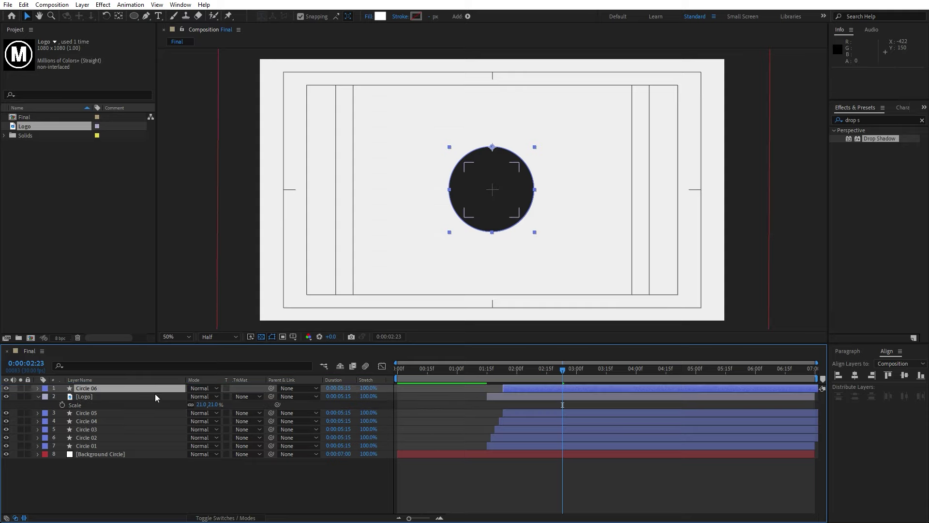
{"action": "key", "text": "Return"}
{"action": "type", "text": "Matt"}
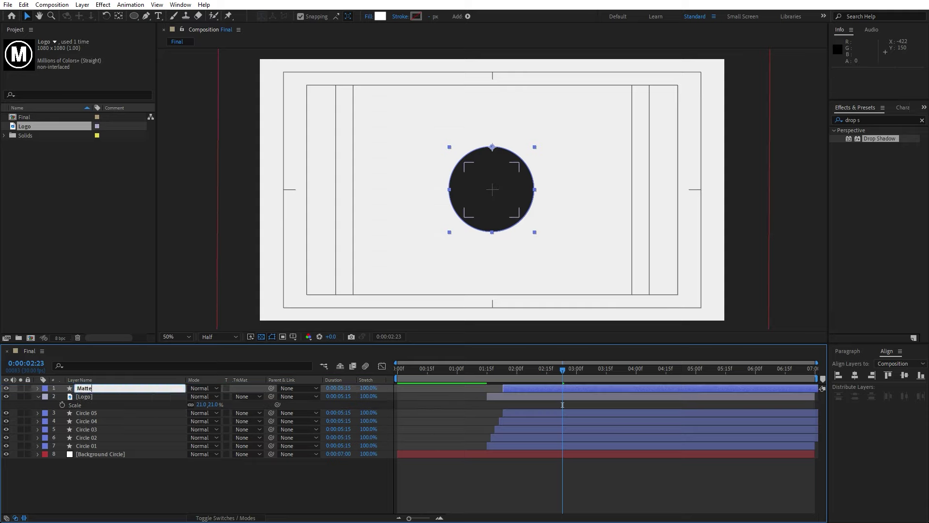
{"action": "type", "text": "e"}
{"action": "left_click", "coordinate": [168, 475]}
Keyframe the Logo's Position at 0:00:02:01 with the logo raised above the circles at 958, 203.
{"action": "left_click_drag", "start_coordinate": [526, 374], "coordinate": [518, 374]}
{"action": "left_click", "coordinate": [77, 398]}
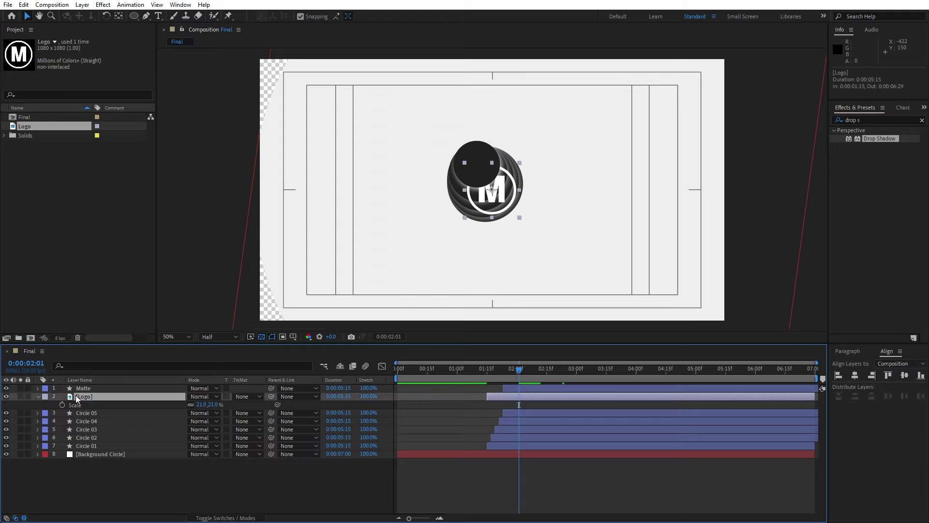
{"action": "key", "text": "p"}
{"action": "left_click", "coordinate": [63, 405]}
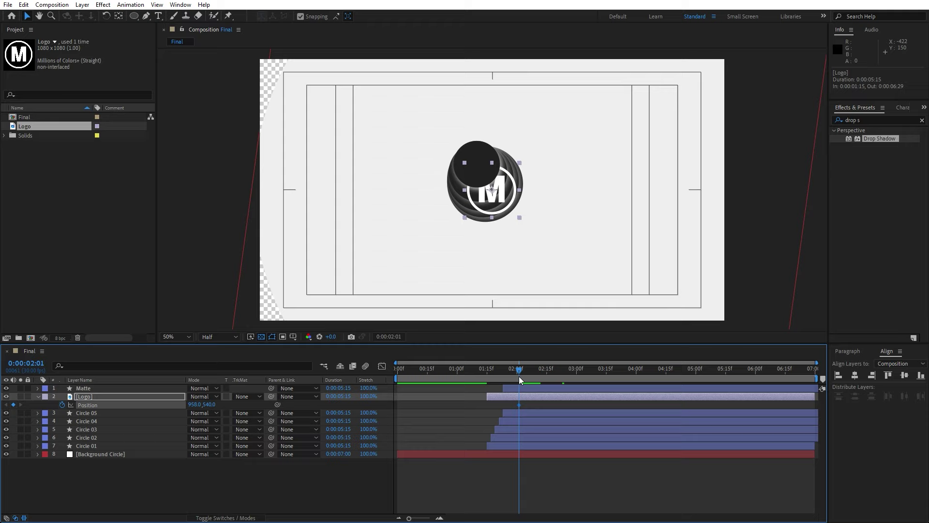
{"action": "left_click_drag", "start_coordinate": [209, 404], "coordinate": [68, 380]}
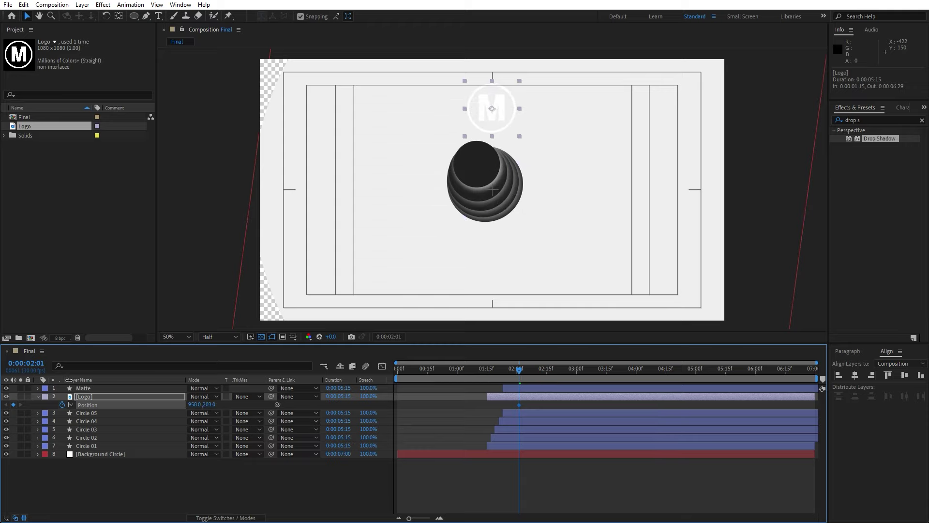
Reset the Logo's Position to 960, 540 at 0:00:03:00, adding the second keyframe.
{"action": "left_click_drag", "start_coordinate": [516, 372], "coordinate": [576, 380]}
{"action": "right_click", "coordinate": [90, 405]}
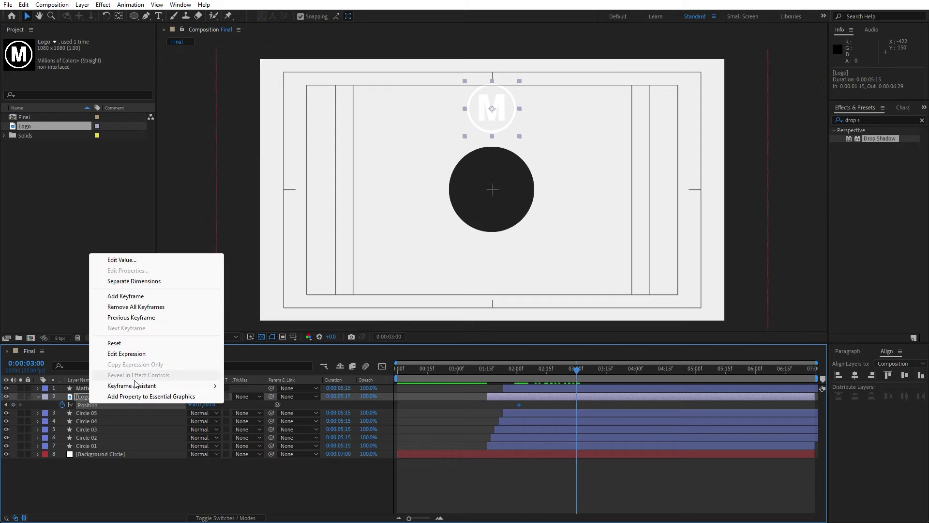
{"action": "left_click", "coordinate": [114, 343]}
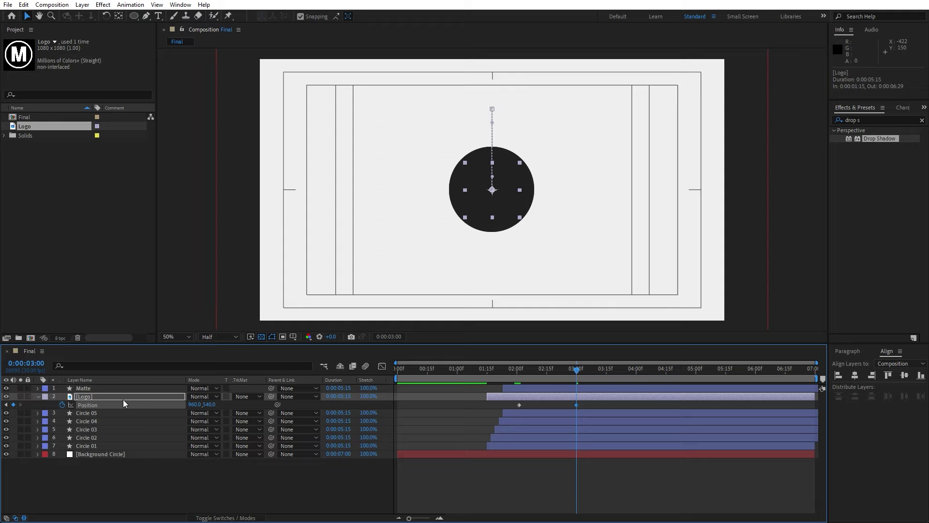
Set the Logo layer's track matte to Alpha, using the Matte layer above it.
{"action": "left_click", "coordinate": [239, 396]}
{"action": "left_click", "coordinate": [260, 422]}
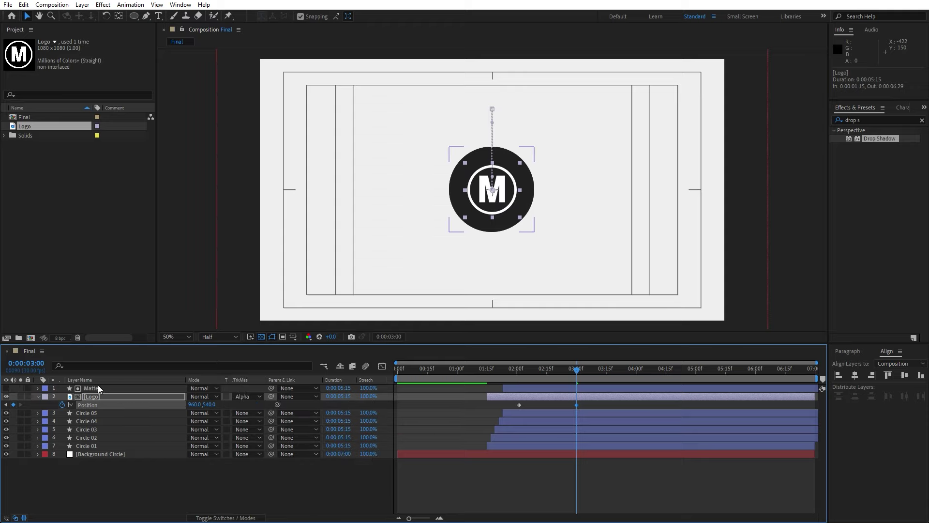
{"action": "left_click", "coordinate": [95, 388]}
Easy-ease both Logo Position keyframes, shape the speed graph into a sharp central peak, and preview the logo's entrance.
{"action": "left_click_drag", "start_coordinate": [588, 405], "coordinate": [484, 410]}
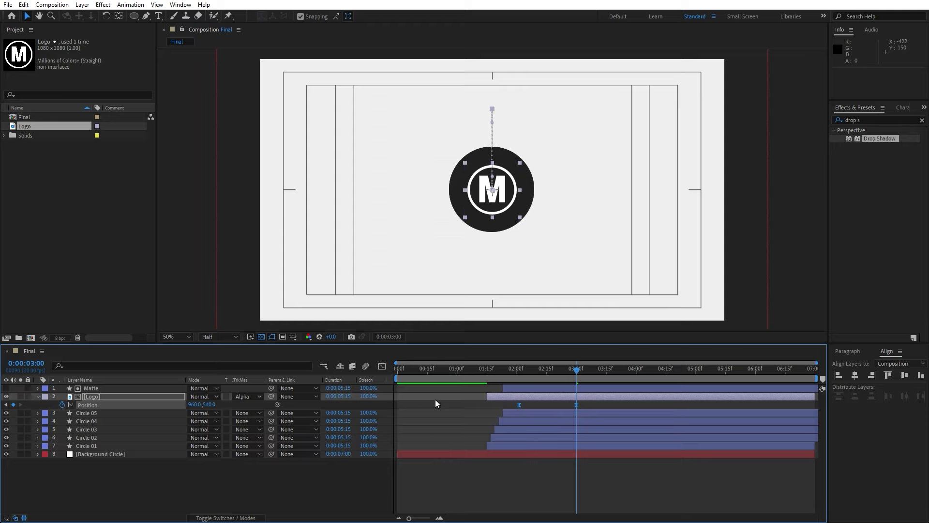
{"action": "left_click", "coordinate": [382, 367]}
{"action": "left_click_drag", "start_coordinate": [597, 457], "coordinate": [548, 491]}
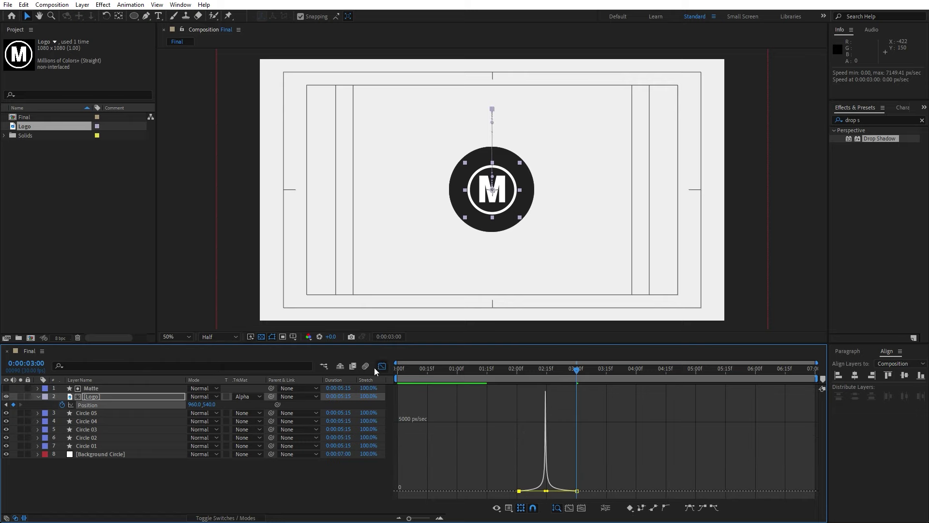
{"action": "left_click", "coordinate": [382, 367]}
{"action": "key", "text": "space"}
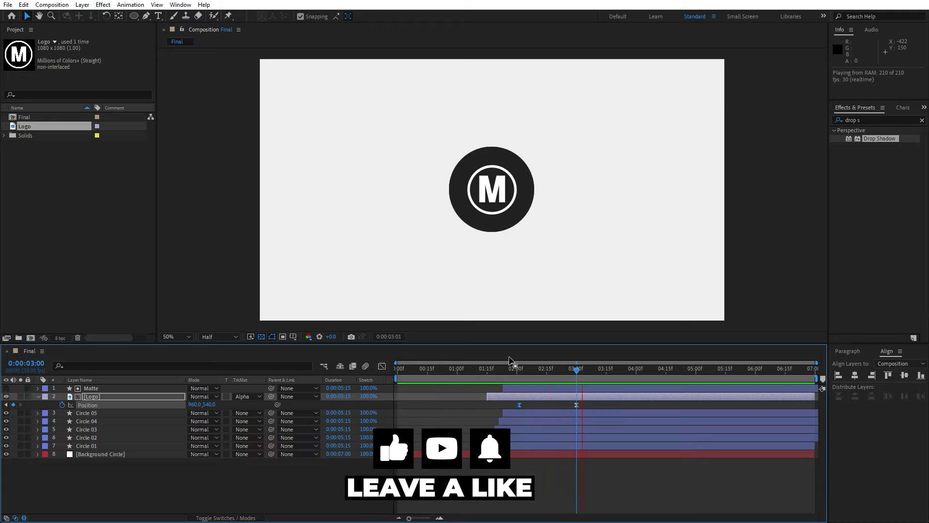
Copy both Logo Position keyframes and paste them at 0:00:03:15.
{"action": "left_click", "coordinate": [544, 369]}
{"action": "left_click_drag", "start_coordinate": [537, 370], "coordinate": [590, 370]}
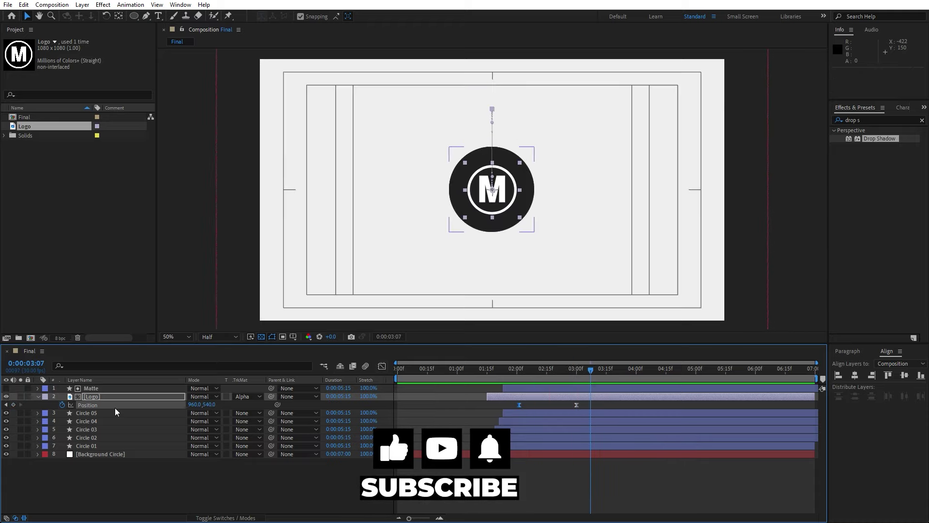
{"action": "left_click_drag", "start_coordinate": [600, 403], "coordinate": [460, 414]}
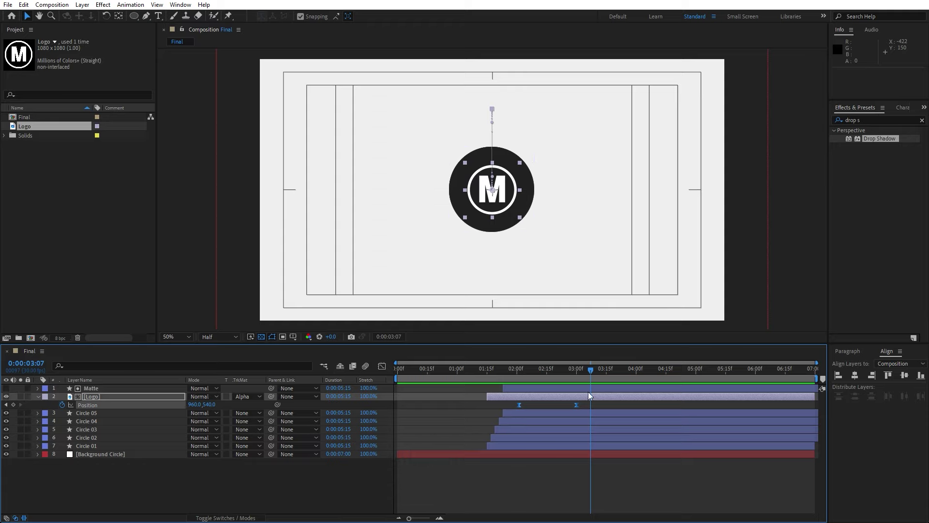
{"action": "key", "text": "ctrl+c"}
{"action": "left_click_drag", "start_coordinate": [594, 373], "coordinate": [608, 376]}
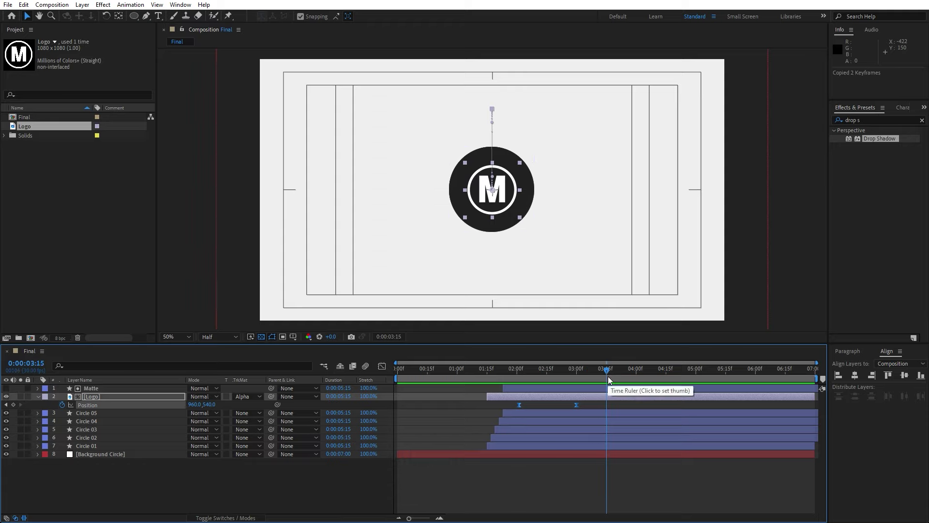
{"action": "key", "text": "ctrl+v"}
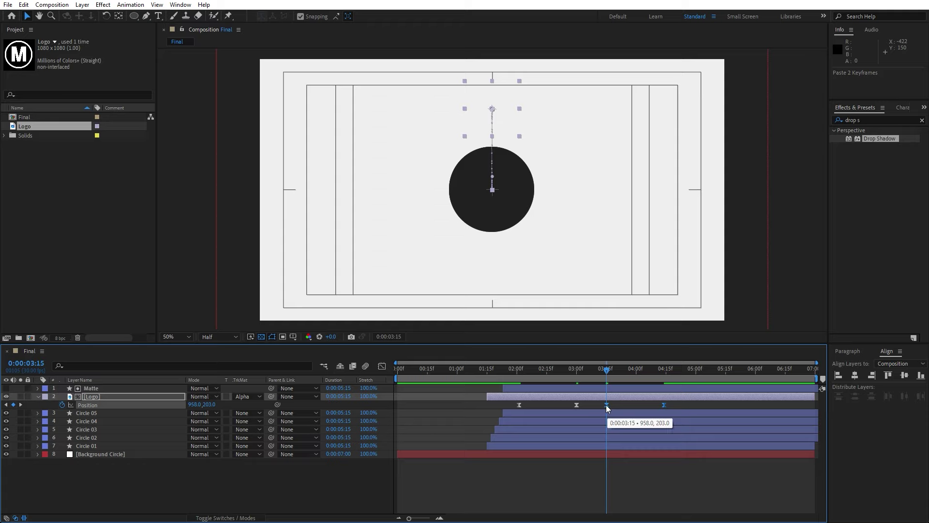
Time-reverse the pasted Logo Position keyframes so the logo slides back out, and collapse the layer's properties.
{"action": "right_click", "coordinate": [607, 405]}
{"action": "mouse_move", "coordinate": [667, 399]}
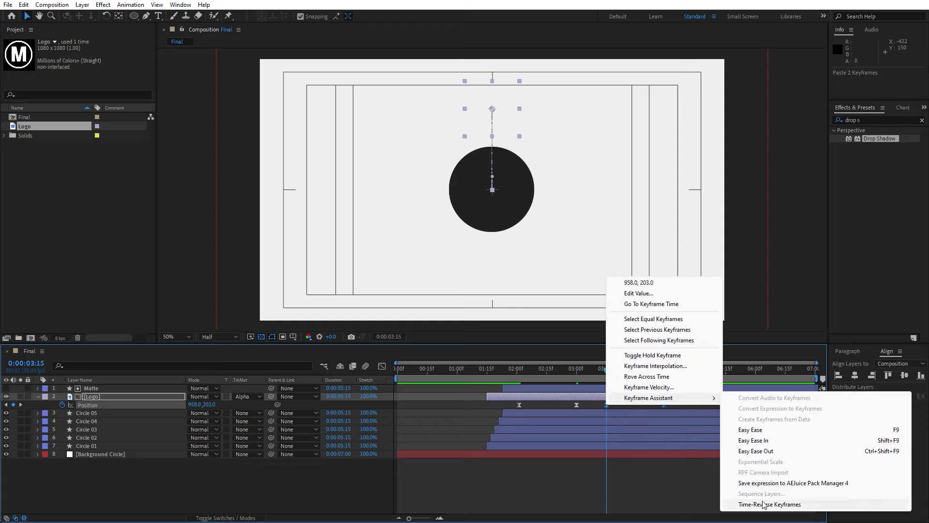
{"action": "left_click", "coordinate": [769, 504]}
{"action": "left_click_drag", "start_coordinate": [607, 369], "coordinate": [598, 388]}
{"action": "left_click", "coordinate": [38, 396]}
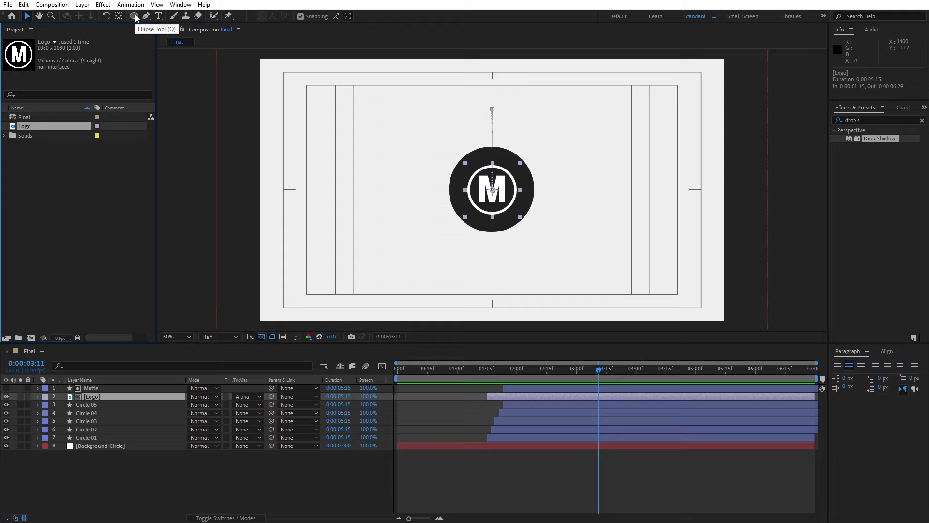
With no layer selected, draw a large unfilled circle with a 2 px white stroke, centred around the logo.
{"action": "left_click", "coordinate": [141, 494]}
{"action": "key", "text": "q"}
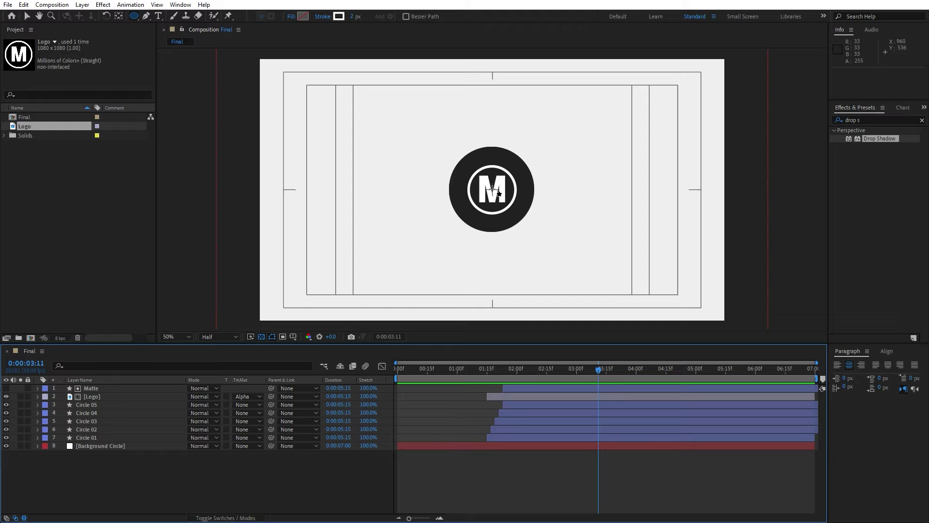
{"action": "mouse_move", "coordinate": [493, 189]}
{"action": "left_mouse_down"}
{"action": "mouse_move", "coordinate": [536, 264]}
{"action": "mouse_move", "coordinate": [565, 291]}
{"action": "left_mouse_up"}
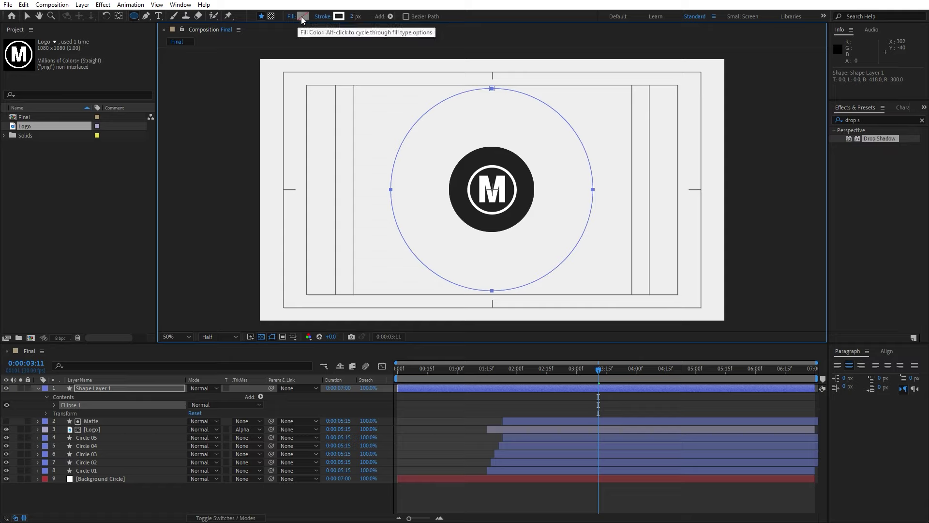
Rename the new shape layer to Thin Circle.
{"action": "left_click", "coordinate": [107, 386]}
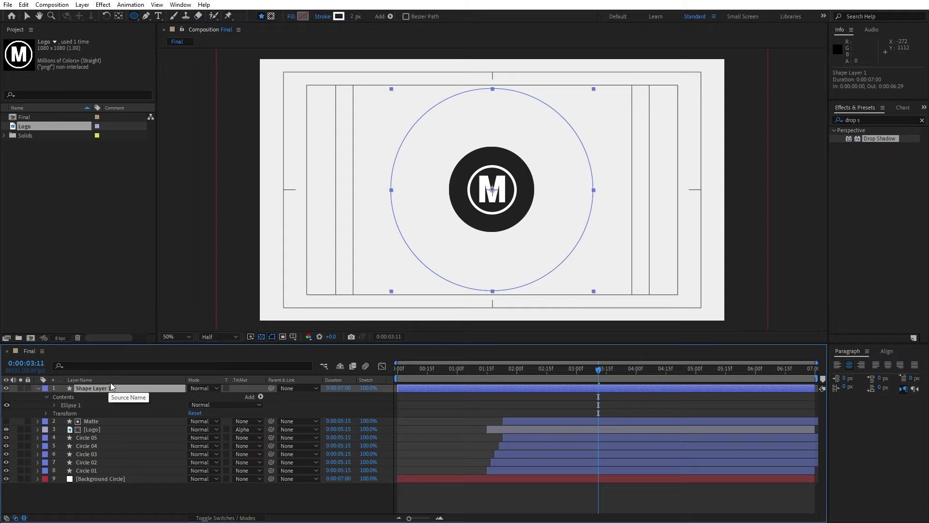
{"action": "key", "text": "Return"}
{"action": "type", "text": "Thin Cir"}
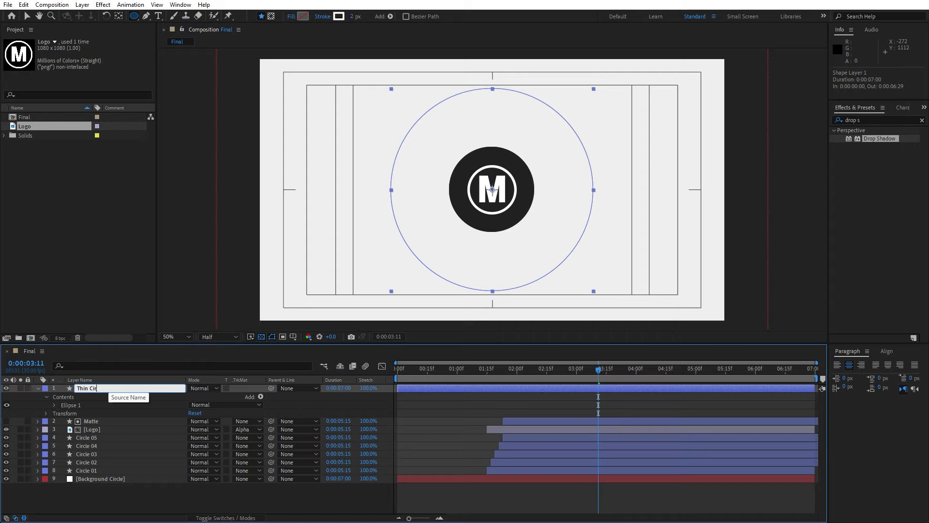
{"action": "type", "text": "cle"}
{"action": "left_click", "coordinate": [88, 496]}
Trim the Thin Circle layer to start at 0:00:01:15 and paste Circle 01's Scale keyframes onto it there.
{"action": "left_click", "coordinate": [90, 471]}
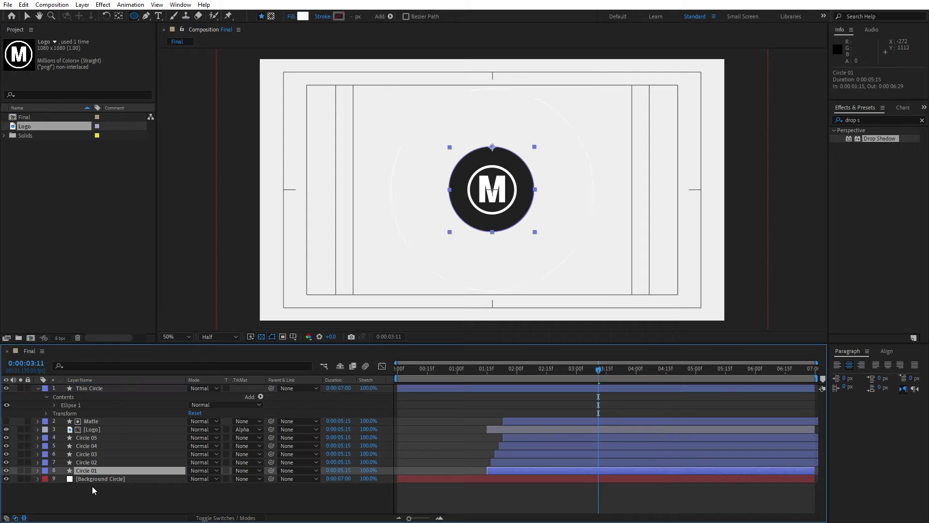
{"action": "key", "text": "s"}
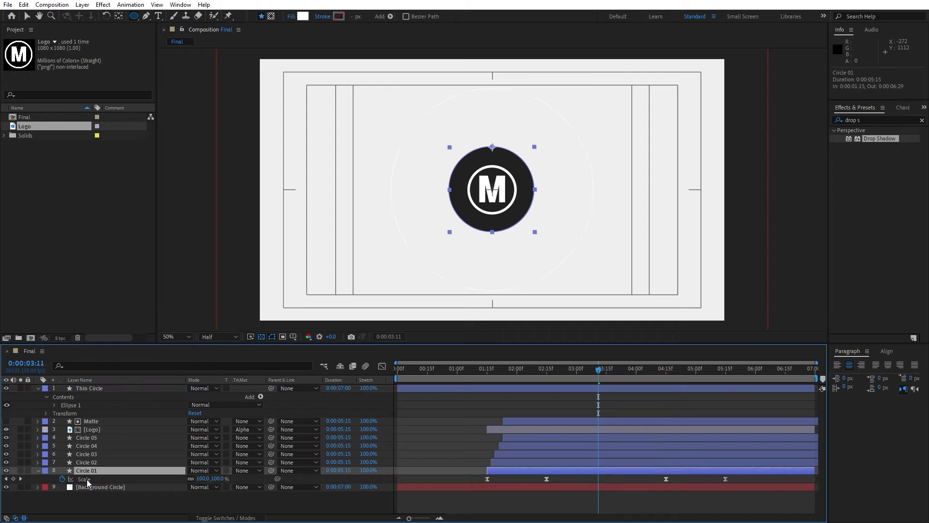
{"action": "left_click", "coordinate": [86, 479]}
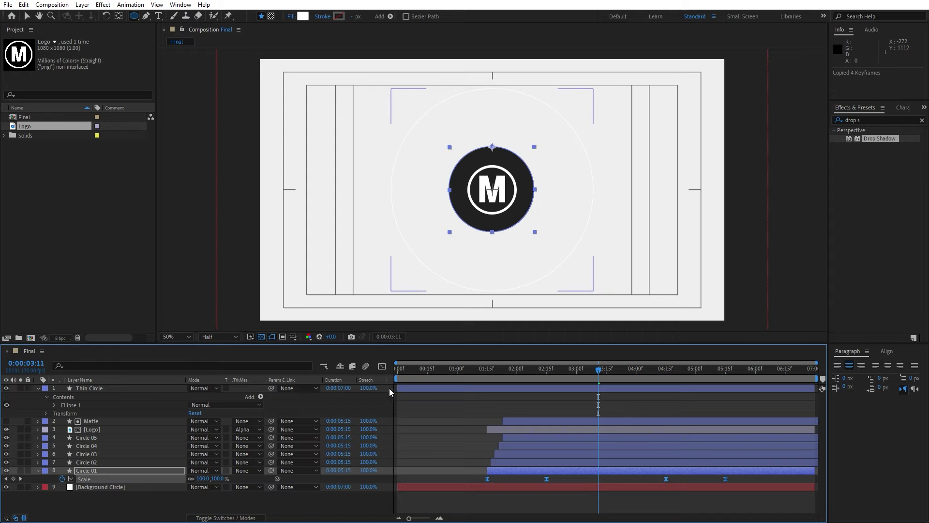
{"action": "left_click", "coordinate": [85, 387]}
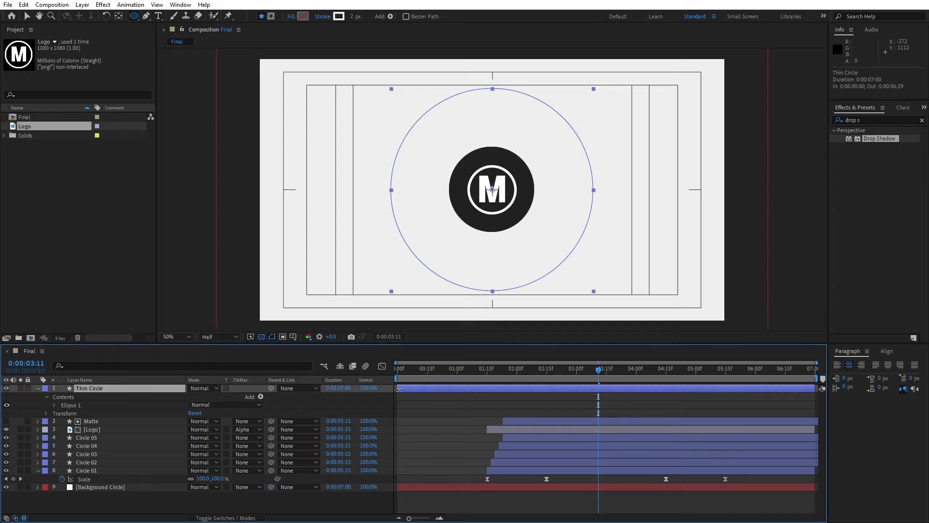
{"action": "left_click_drag", "start_coordinate": [399, 390], "coordinate": [488, 376]}
{"action": "left_click", "coordinate": [38, 470]}
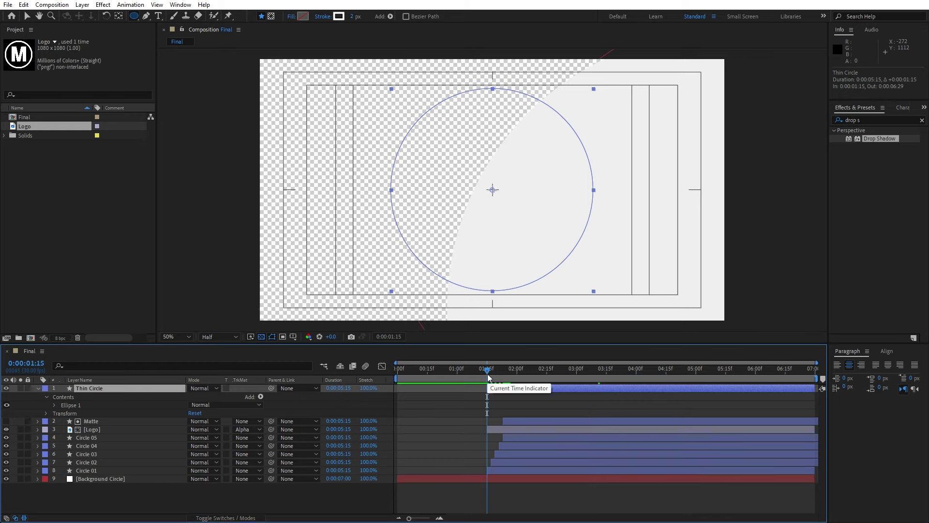
{"action": "key", "text": "ctrl+v"}
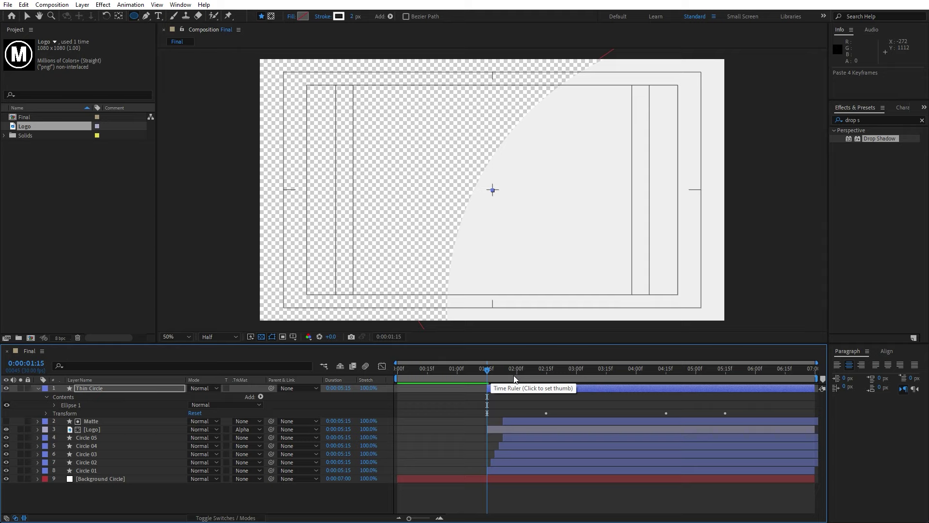
Delete the last two Scale keyframes of Thin Circle, keeping only the scale-in pair.
{"action": "key", "text": "u"}
{"action": "left_click", "coordinate": [582, 402]}
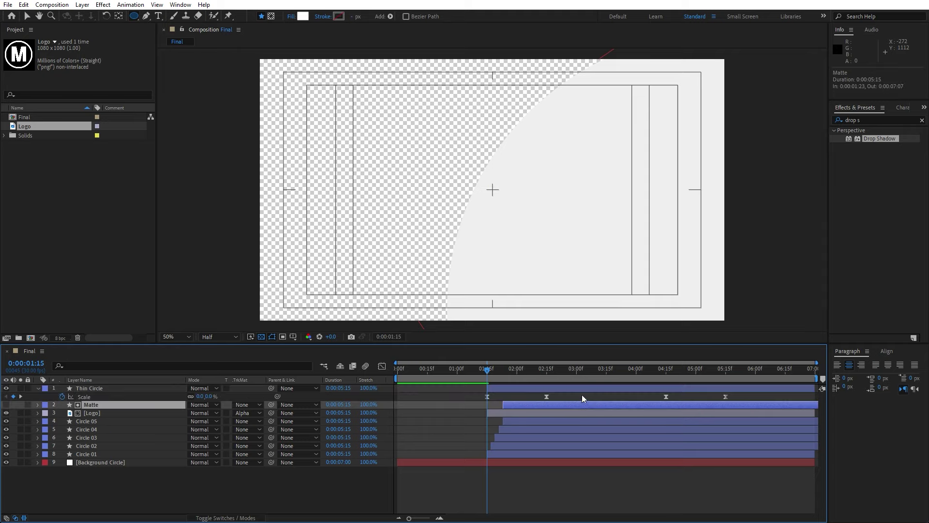
{"action": "left_click_drag", "start_coordinate": [742, 395], "coordinate": [635, 400]}
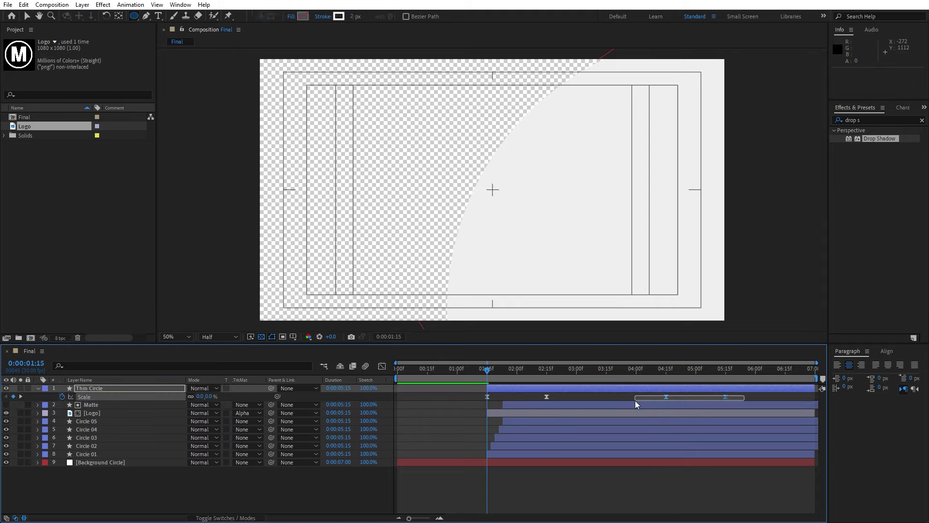
{"action": "left_click_drag", "start_coordinate": [511, 371], "coordinate": [558, 373]}
{"action": "left_click", "coordinate": [319, 491]}
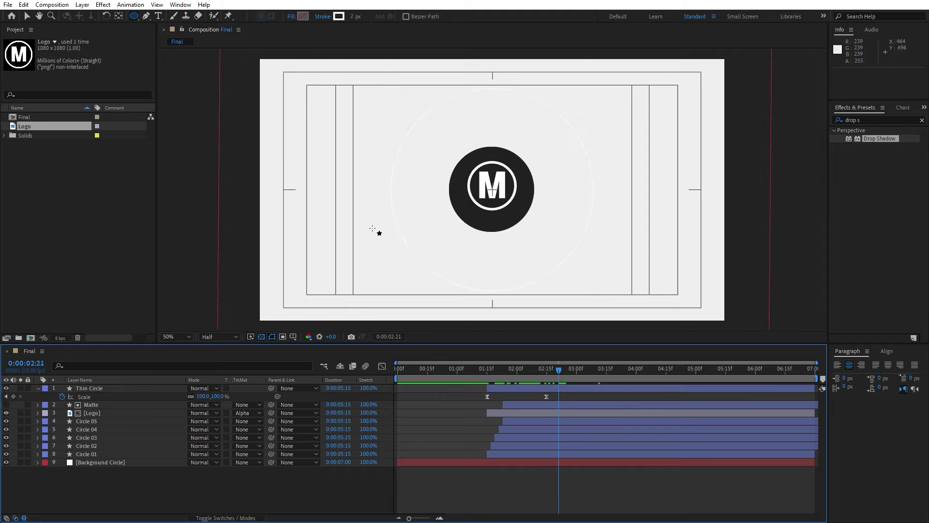
Find the Fill effect and apply it to the Thin Circle layer.
{"action": "key", "text": "v"}
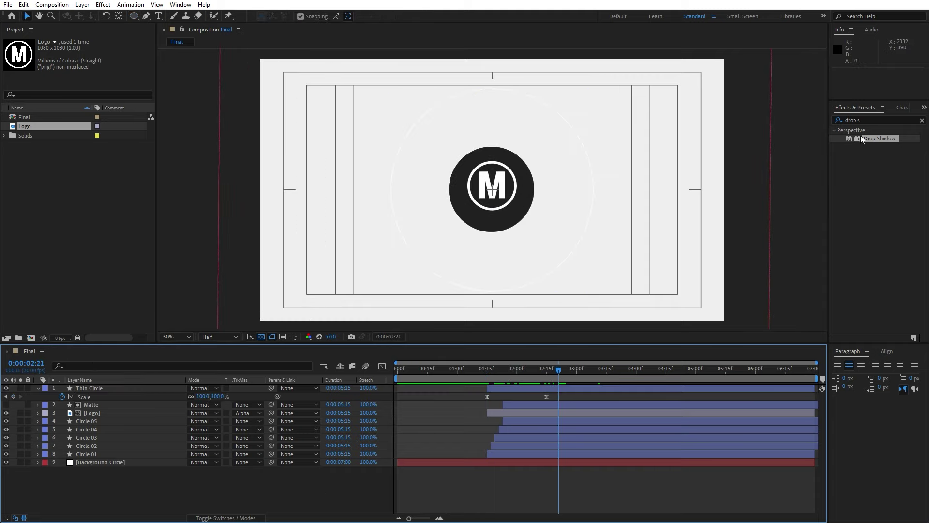
{"action": "left_click", "coordinate": [859, 120]}
{"action": "key", "text": "BackSpace"}
{"action": "type", "text": "fil"}
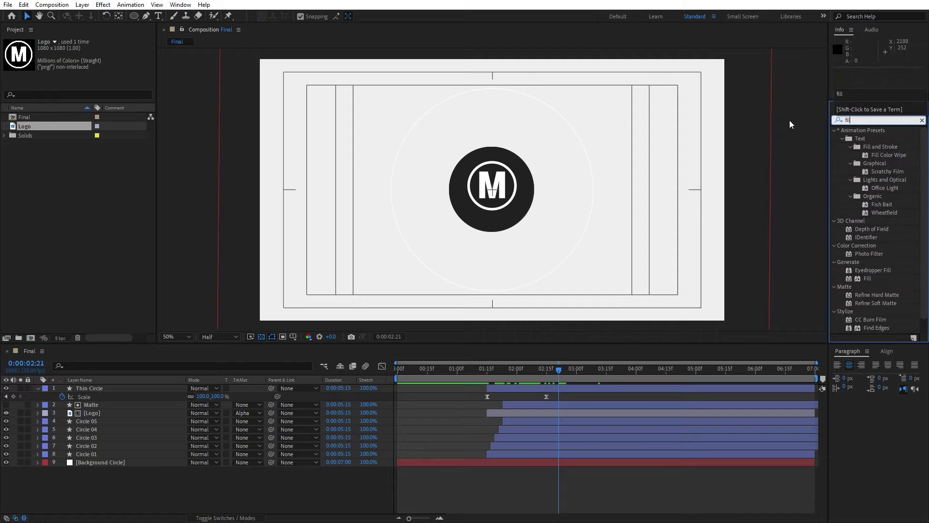
{"action": "type", "text": "l"}
{"action": "left_click_drag", "start_coordinate": [858, 179], "coordinate": [149, 391]}
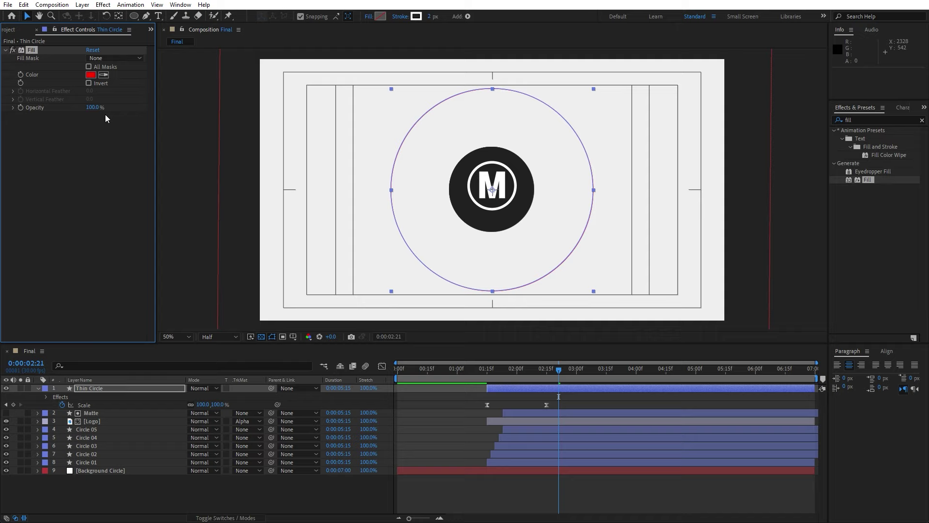
Set Thin Circle's Fill colour to the logo circle's dark grey, 212121, and scrub through its entrance.
{"action": "left_click", "coordinate": [107, 75]}
{"action": "left_click", "coordinate": [463, 187]}
{"action": "left_click", "coordinate": [91, 75]}
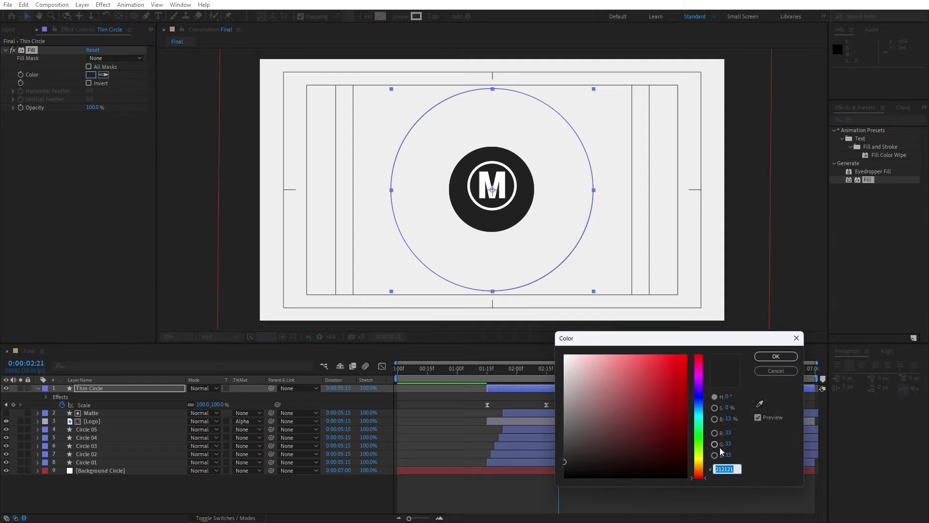
{"action": "left_click", "coordinate": [775, 357]}
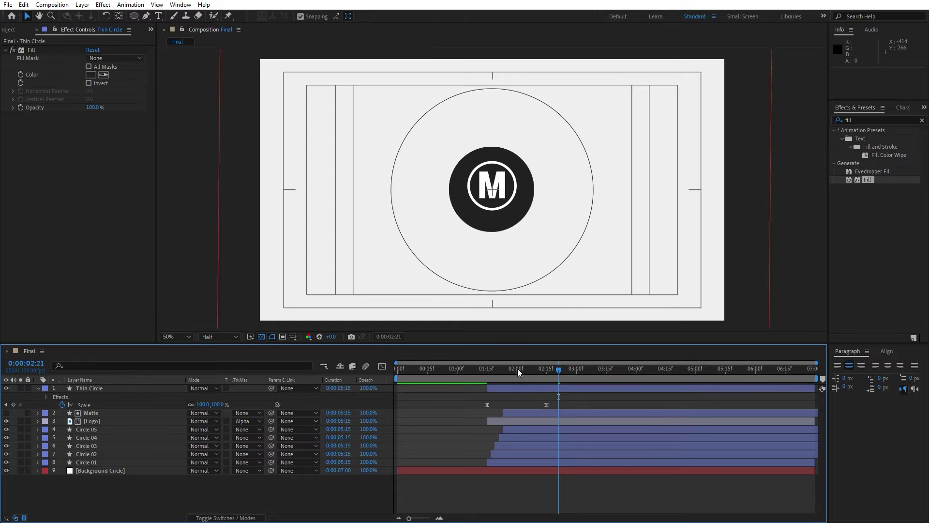
{"action": "left_click", "coordinate": [484, 376]}
{"action": "left_click_drag", "start_coordinate": [484, 376], "coordinate": [555, 380]}
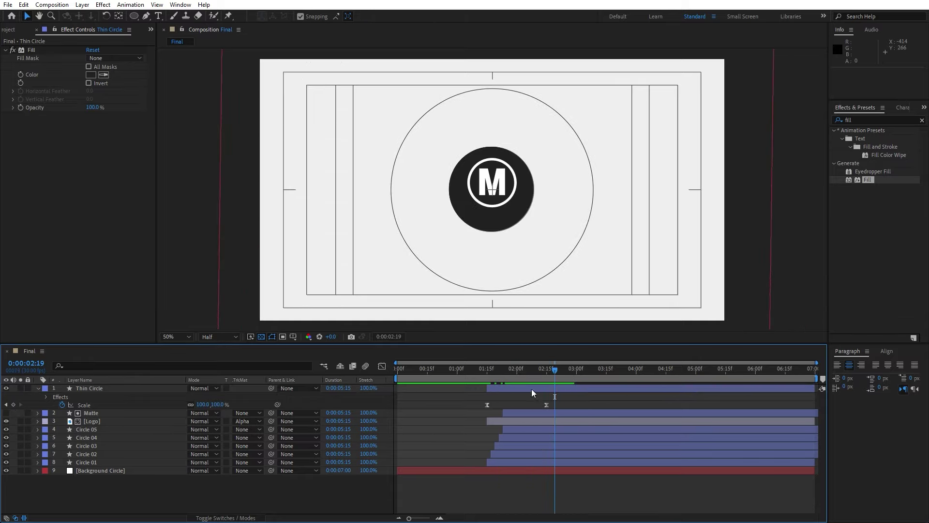
Add a Trim Paths operator to the Thin Circle shape layer.
{"action": "left_click", "coordinate": [38, 389]}
{"action": "left_click", "coordinate": [38, 388]}
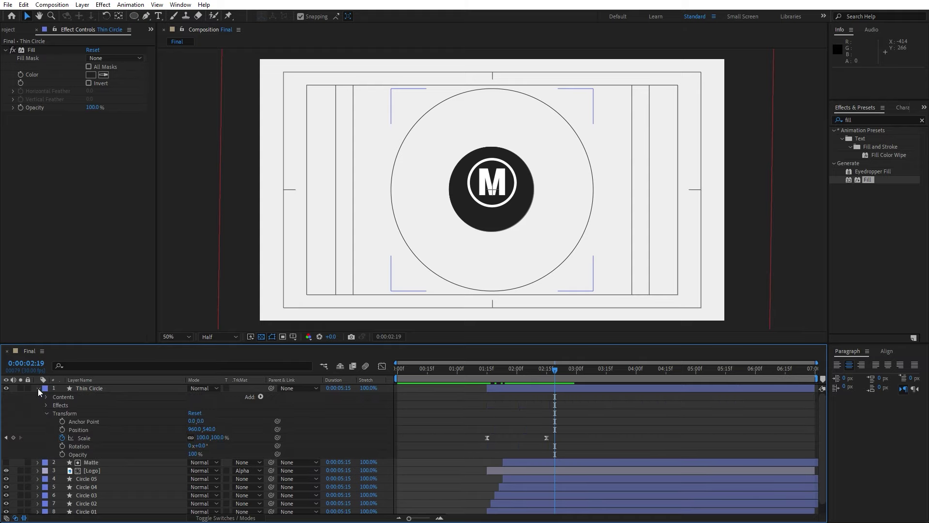
{"action": "left_click", "coordinate": [260, 397]}
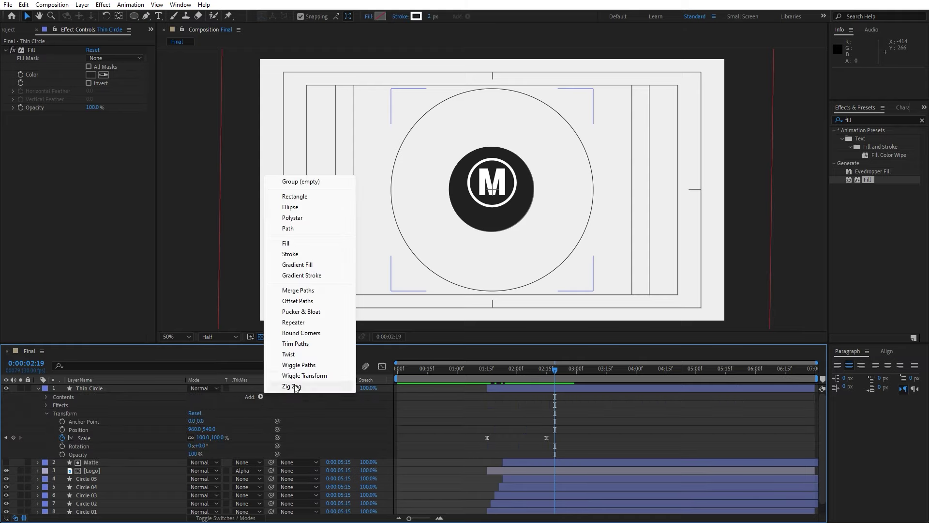
{"action": "left_click", "coordinate": [295, 344]}
Keyframe the Trim Paths Start of Thin Circle at 100% at 0:00:01:15.
{"action": "left_click", "coordinate": [531, 373]}
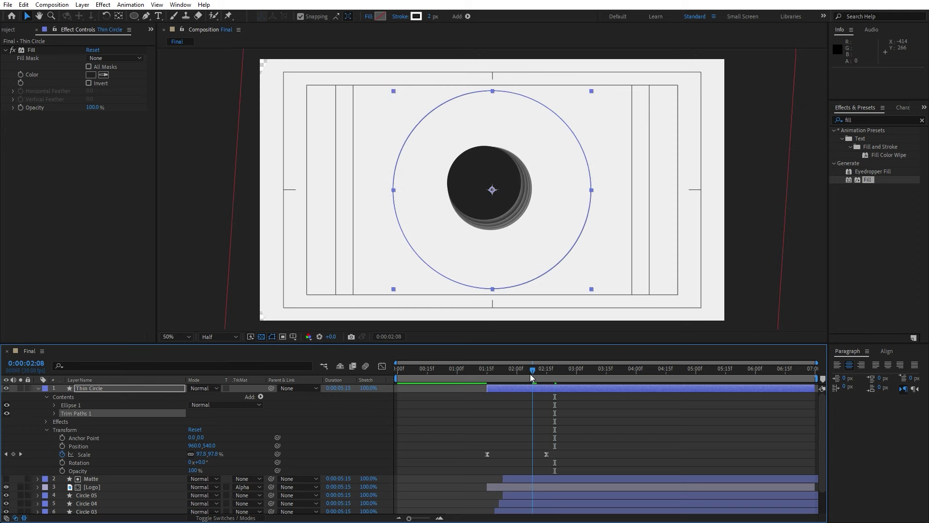
{"action": "left_click_drag", "start_coordinate": [531, 374], "coordinate": [488, 374]}
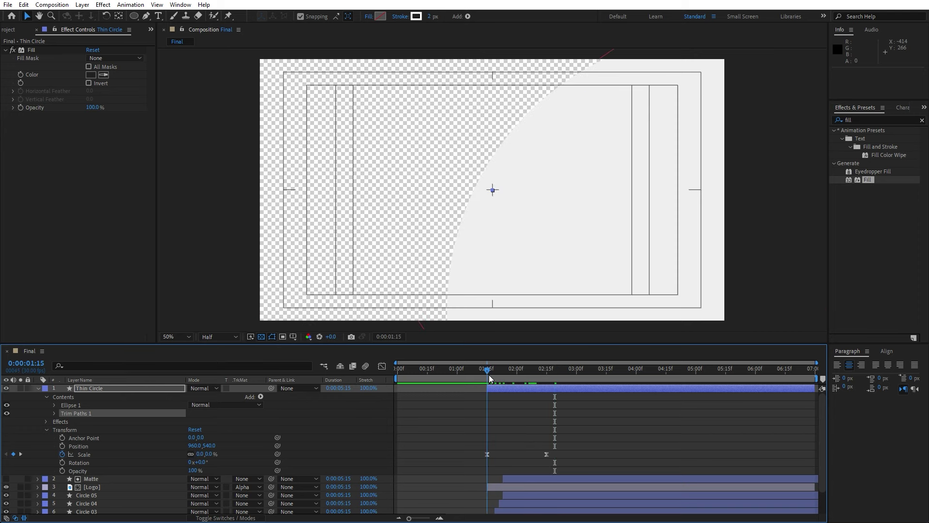
{"action": "left_click", "coordinate": [54, 413]}
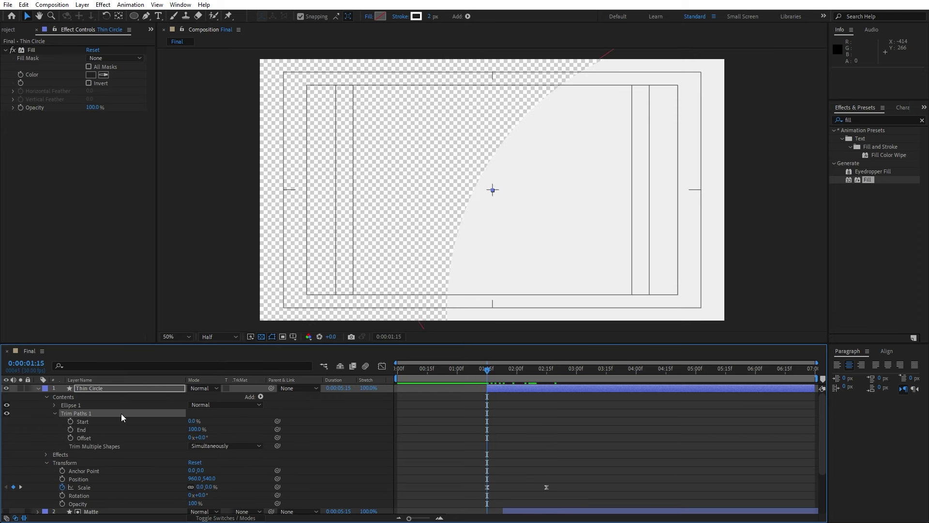
{"action": "left_click", "coordinate": [70, 421]}
{"action": "left_click_drag", "start_coordinate": [192, 421], "coordinate": [257, 424]}
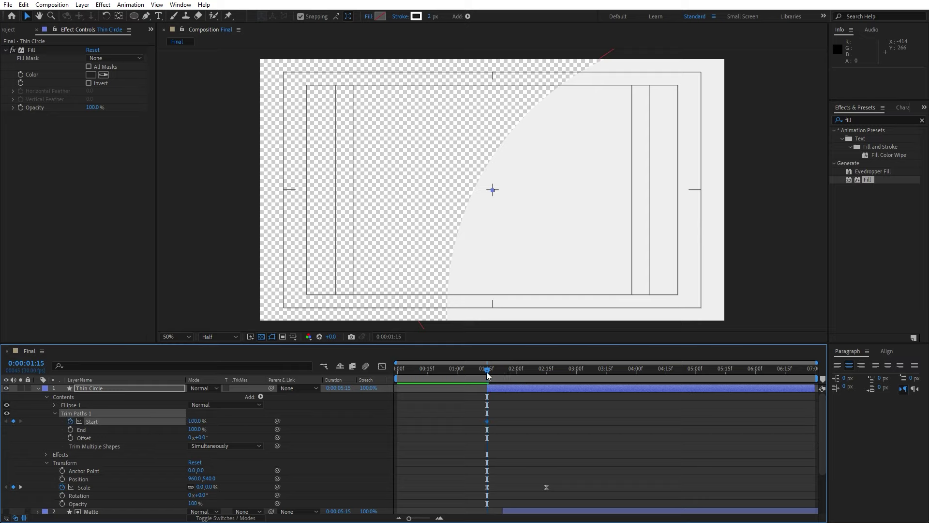
Set the Trim Paths Start to 0% at 0:00:03:00, adding the second keyframe.
{"action": "left_click_drag", "start_coordinate": [487, 370], "coordinate": [577, 371]}
{"action": "left_click", "coordinate": [195, 421]}
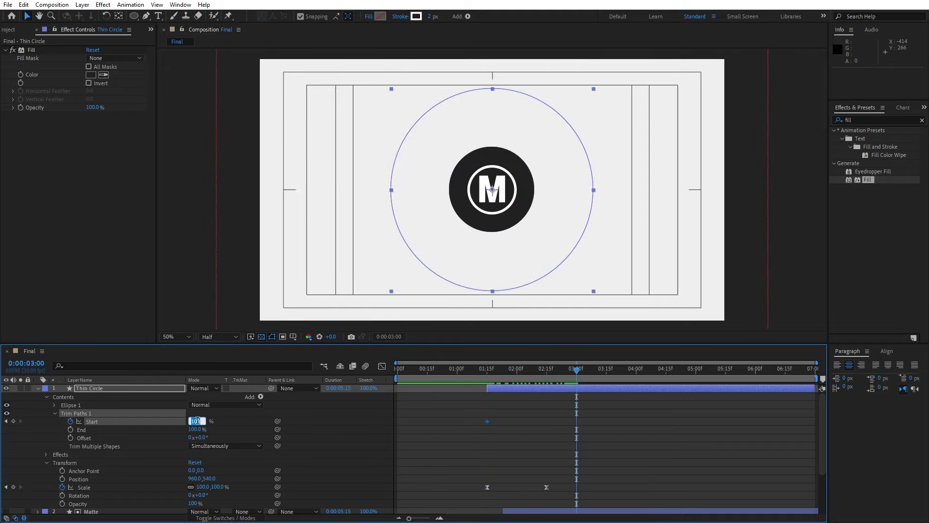
{"action": "type", "text": "0"}
{"action": "left_click", "coordinate": [245, 426]}
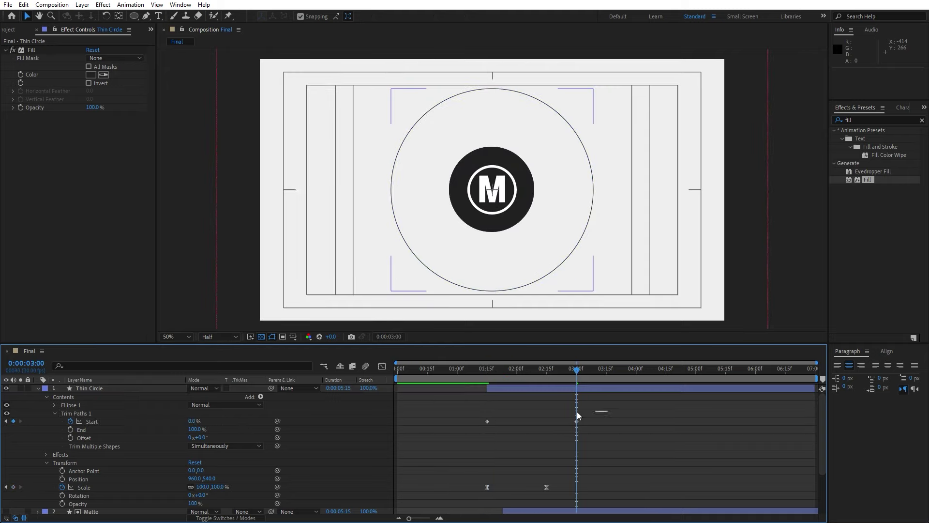
Ease both Trim Paths Start keyframes and shape the speed graph into a sharp early peak with a long slowdown.
{"action": "left_click_drag", "start_coordinate": [577, 412], "coordinate": [439, 437]}
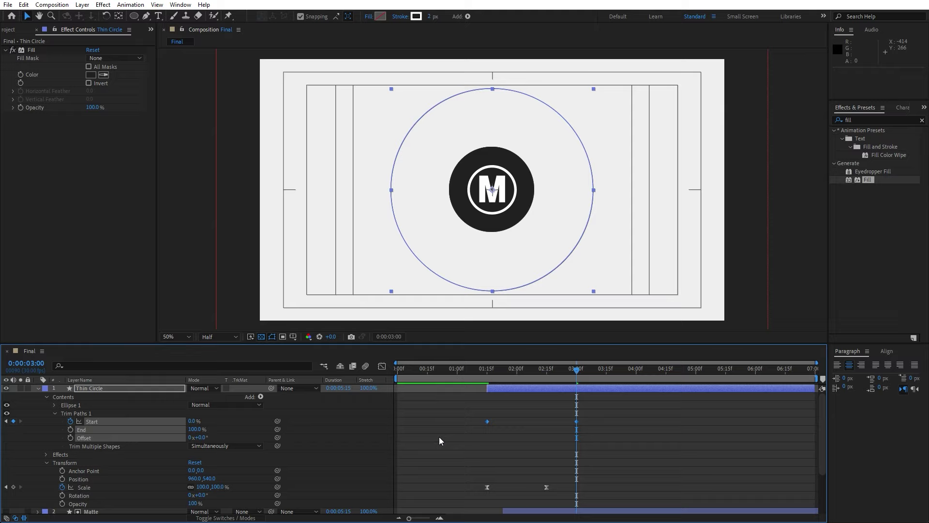
{"action": "left_click", "coordinate": [383, 368]}
{"action": "left_click_drag", "start_coordinate": [596, 441], "coordinate": [532, 392]}
{"action": "left_click", "coordinate": [39, 389]}
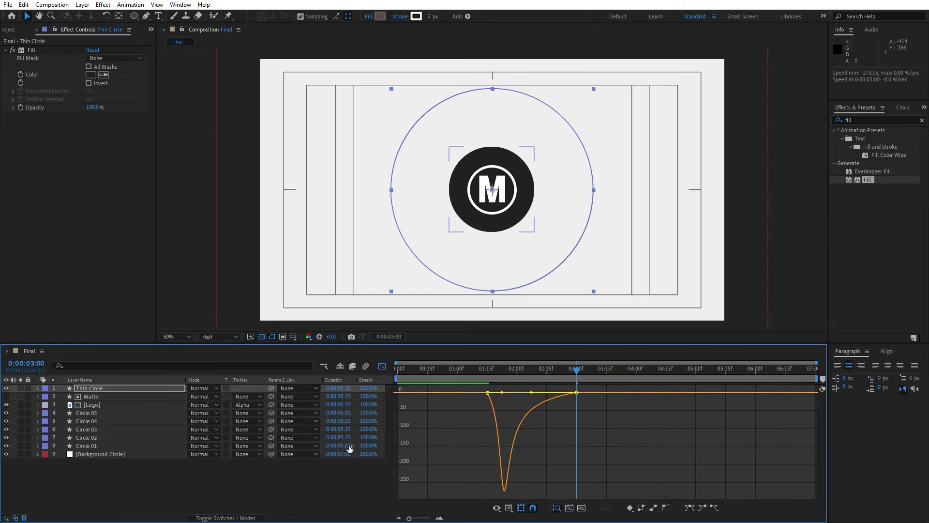
Copy the two Trim Paths Start keyframes of Thin Circle and paste them at 0:00:04:00.
{"action": "left_click", "coordinate": [382, 367]}
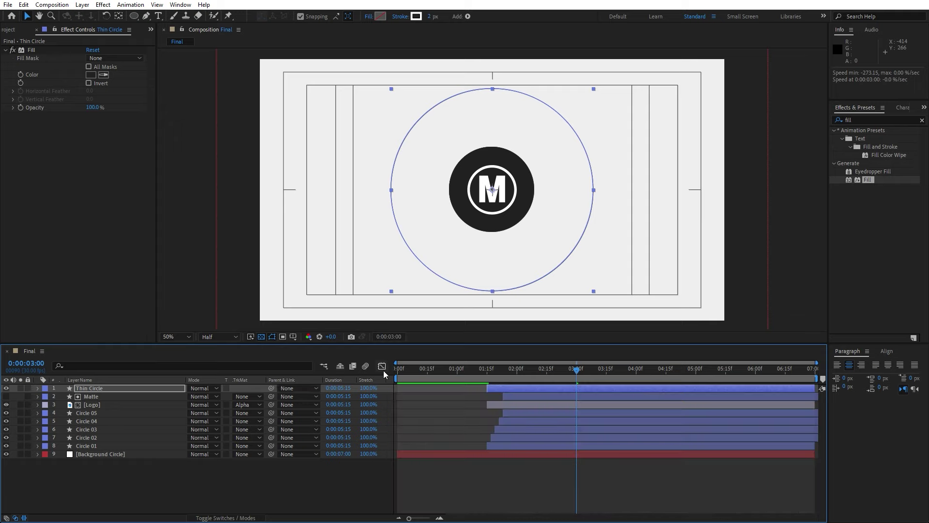
{"action": "key", "text": "u"}
{"action": "left_click_drag", "start_coordinate": [599, 396], "coordinate": [468, 397]}
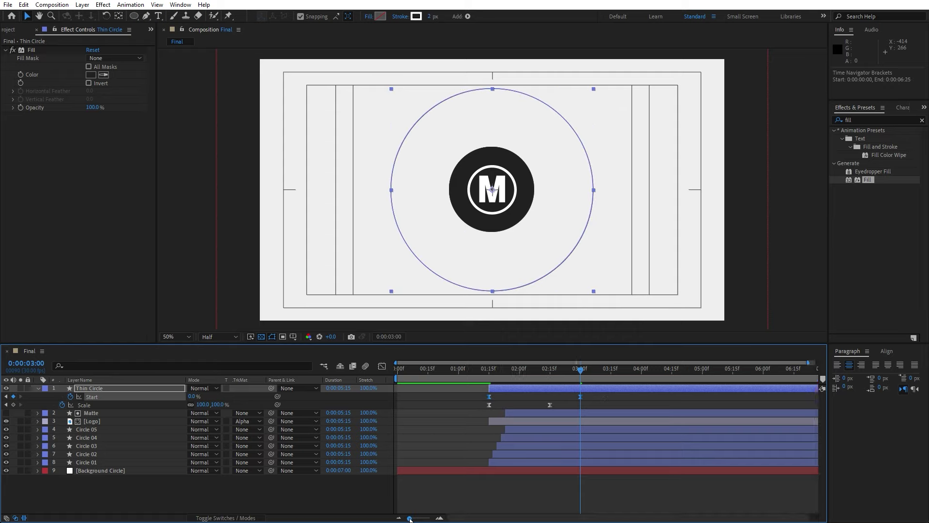
{"action": "left_click_drag", "start_coordinate": [579, 373], "coordinate": [637, 375]}
{"action": "key", "text": "ctrl+v"}
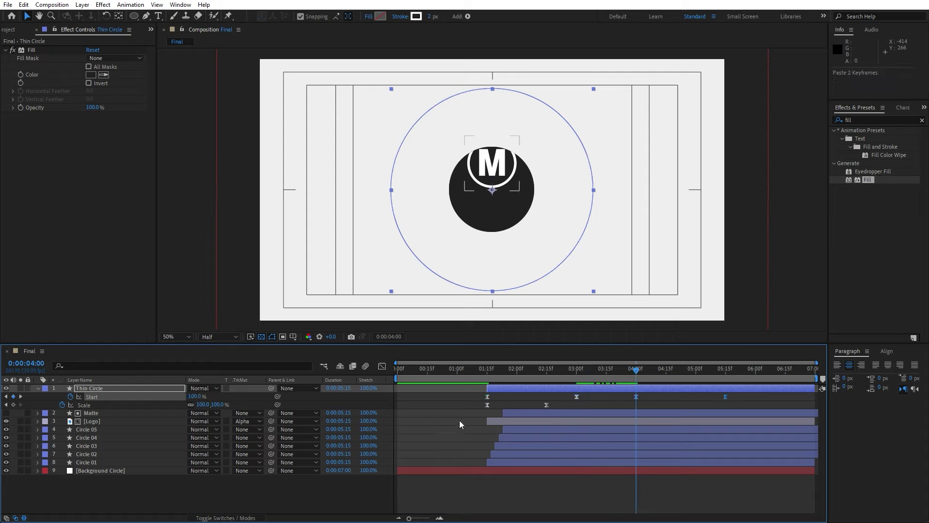
Time-reverse the two pasted Start keyframes so the circle outline trims back out.
{"action": "right_click", "coordinate": [636, 398]}
{"action": "mouse_move", "coordinate": [673, 393]}
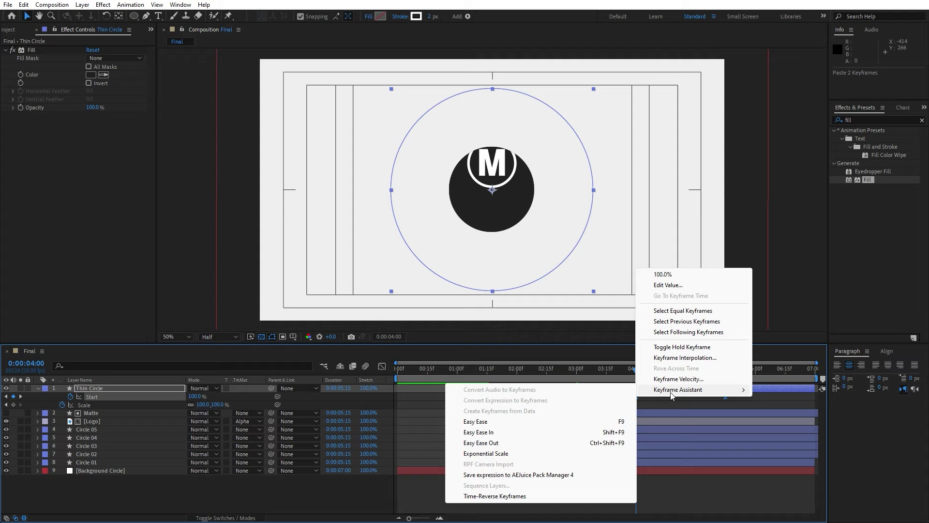
{"action": "left_click", "coordinate": [526, 497]}
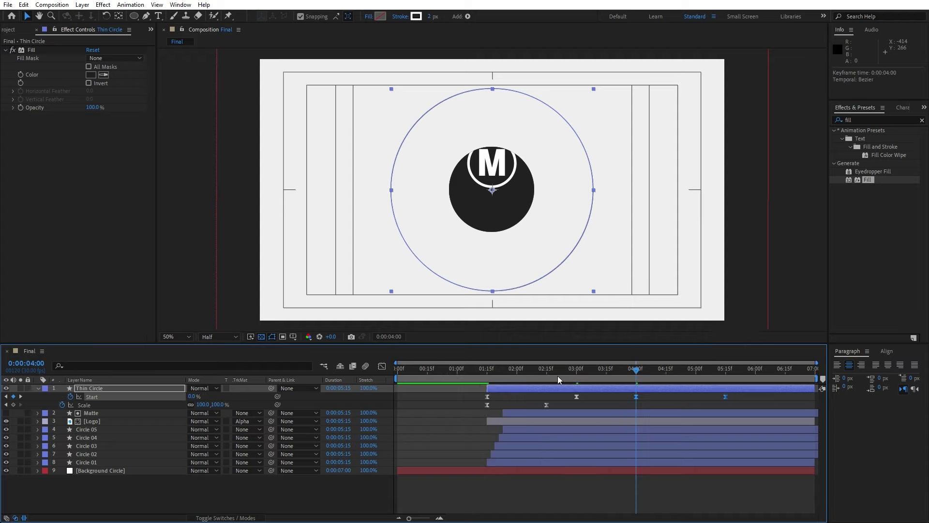
Reshape the speed graph of the reversed Start keyframes into a sharp early peak with a long slowdown, and collapse Thin Circle.
{"action": "left_click_drag", "start_coordinate": [558, 376], "coordinate": [613, 376]}
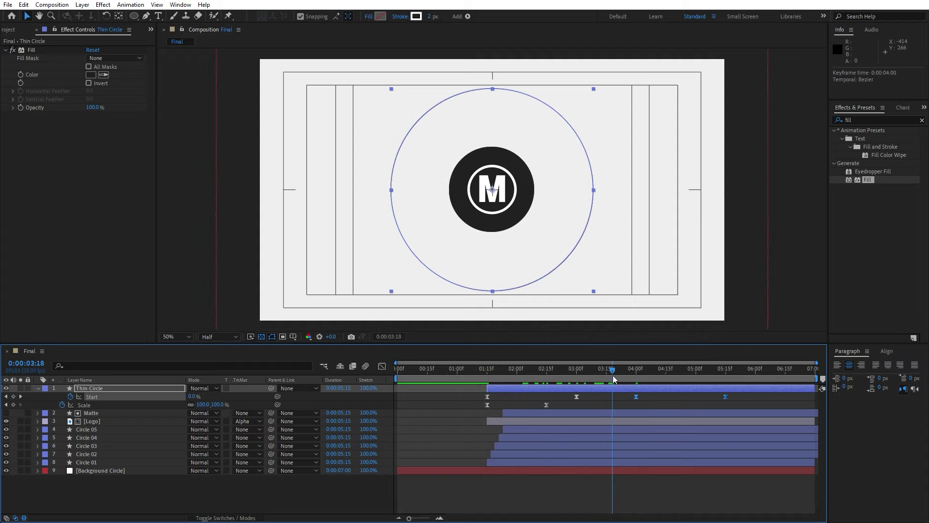
{"action": "left_click", "coordinate": [382, 366]}
{"action": "left_click", "coordinate": [627, 424]}
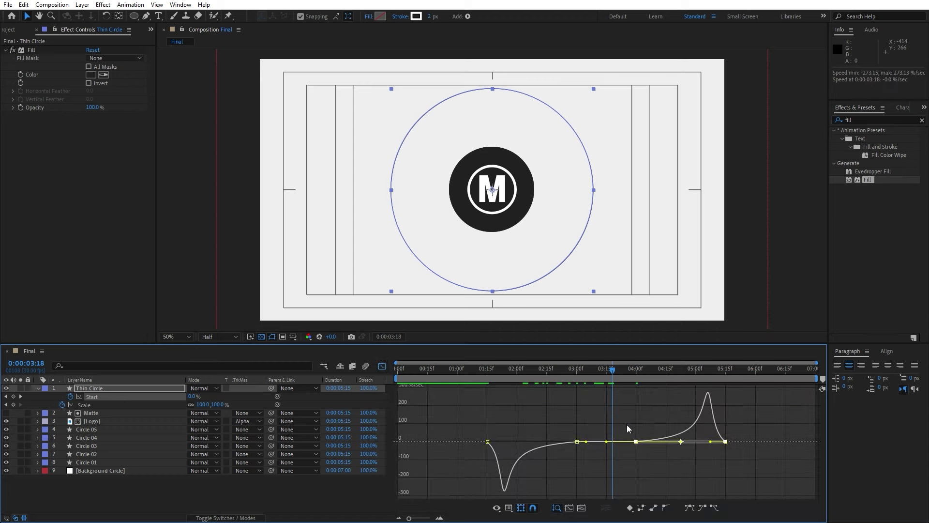
{"action": "left_click_drag", "start_coordinate": [681, 441], "coordinate": [655, 439]}
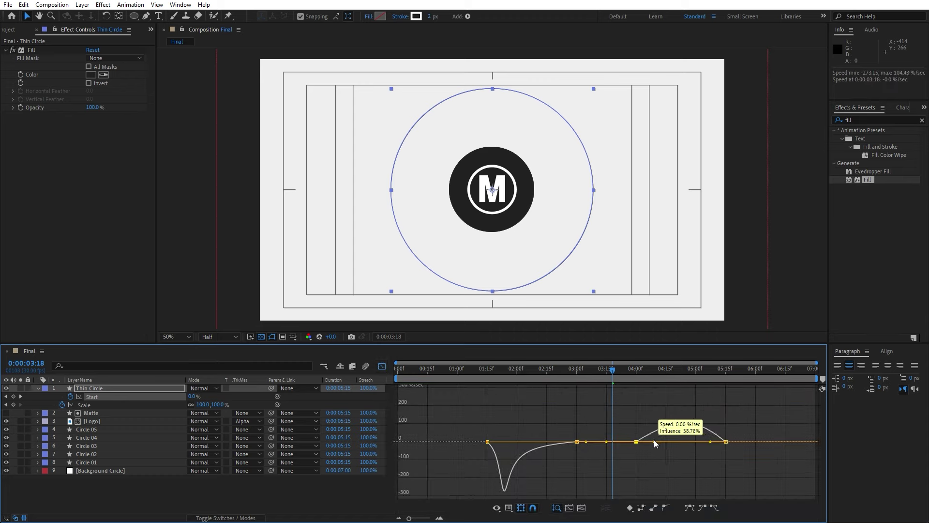
{"action": "left_click_drag", "start_coordinate": [750, 406], "coordinate": [668, 427]}
{"action": "key", "text": "shift+F3"}
{"action": "left_click", "coordinate": [38, 389]}
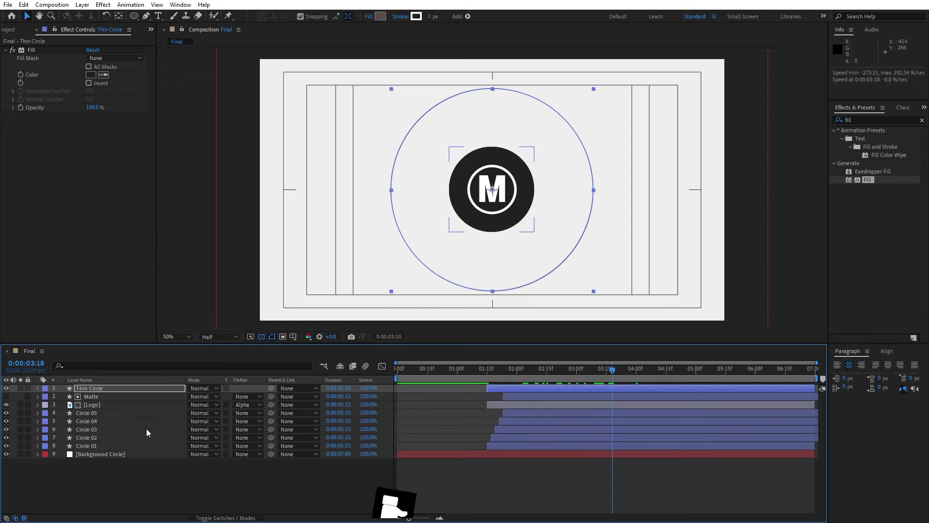
Preview the whole animation and park the current time at 0:00:03:14.
{"action": "left_click", "coordinate": [172, 470]}
{"action": "key", "text": "space"}
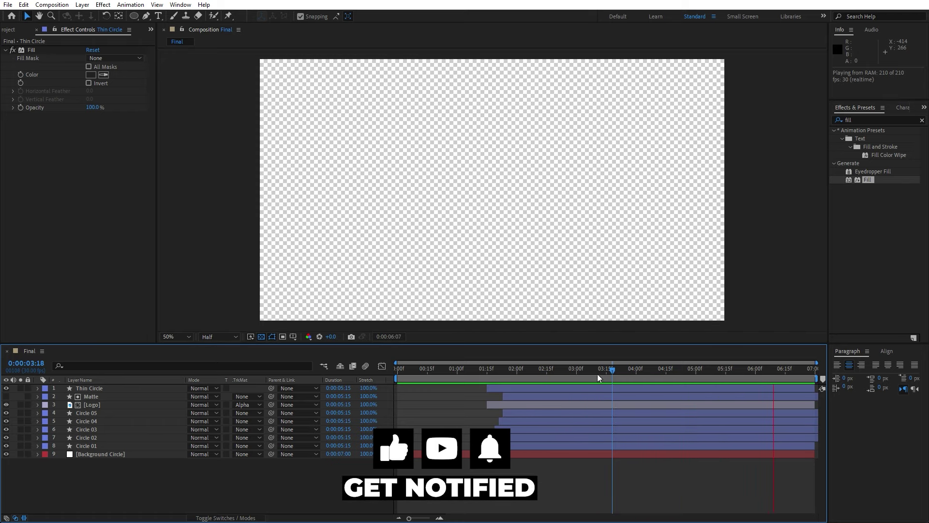
{"action": "mouse_move", "coordinate": [597, 373]}
{"action": "left_mouse_down"}
{"action": "mouse_move", "coordinate": [548, 371]}
{"action": "mouse_move", "coordinate": [652, 372]}
{"action": "mouse_move", "coordinate": [605, 374]}
{"action": "left_mouse_up"}
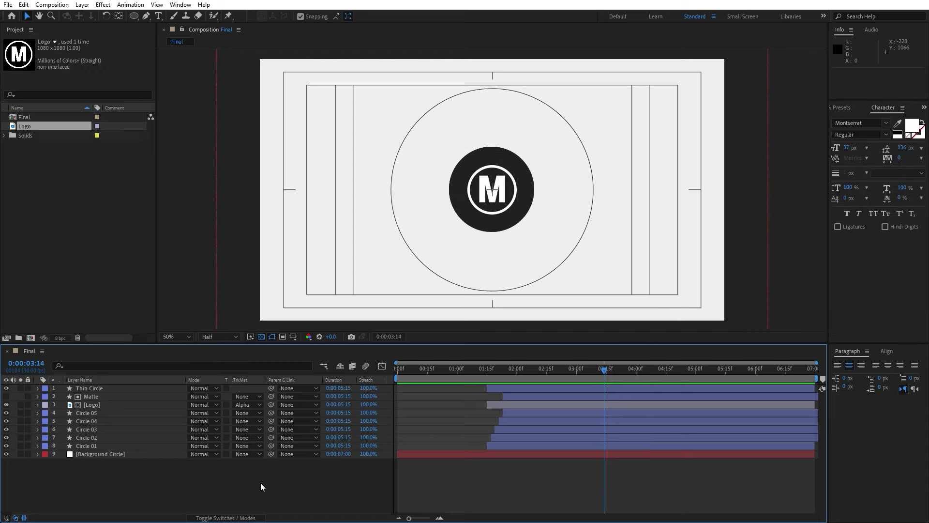
Create a Montserrat Regular 37 px text layer reading "yoursite.com" just below the black circle.
{"action": "left_click", "coordinate": [159, 16]}
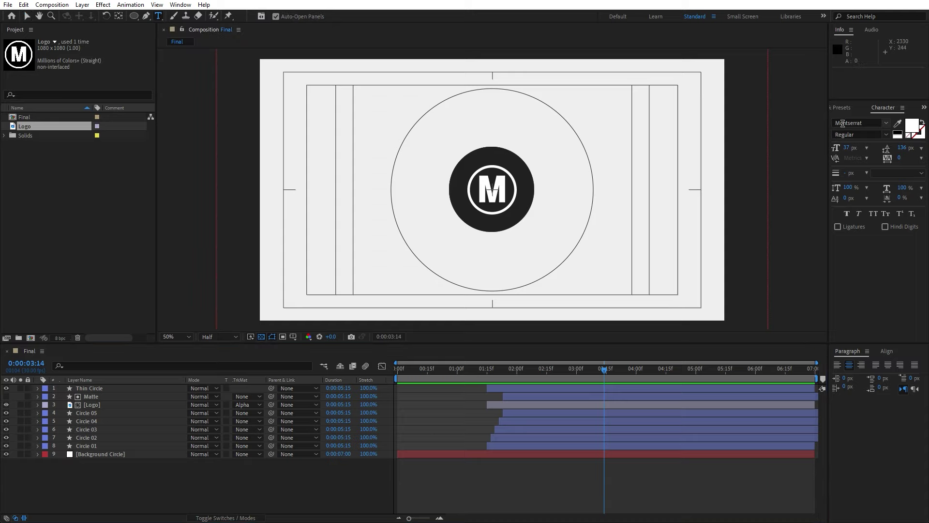
{"action": "left_click_drag", "start_coordinate": [854, 148], "coordinate": [851, 150]}
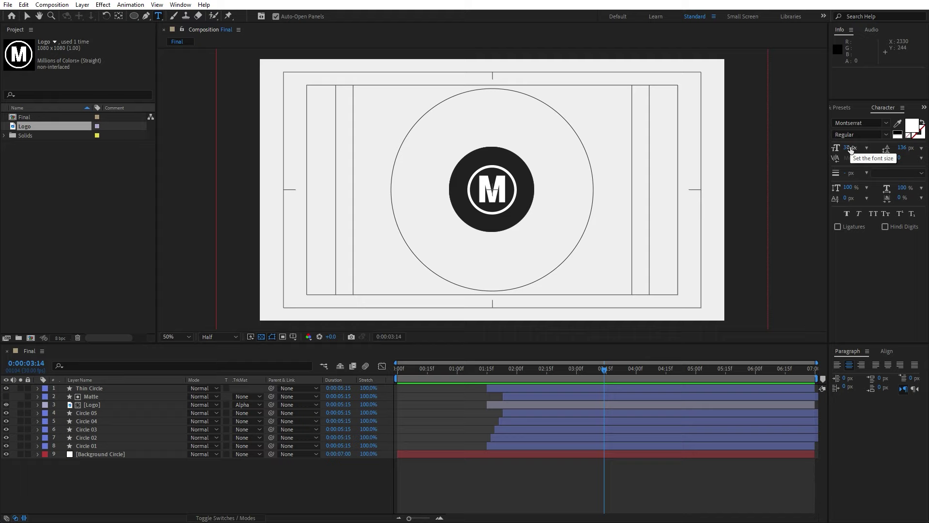
{"action": "left_click", "coordinate": [482, 240]}
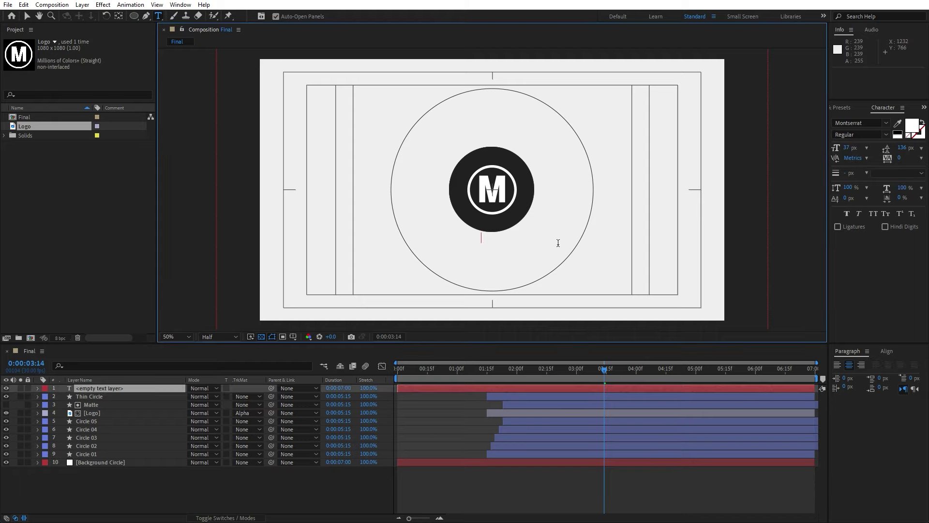
{"action": "type", "text": "yoursite.com"}
{"action": "left_click", "coordinate": [97, 397]}
{"action": "left_click", "coordinate": [100, 390]}
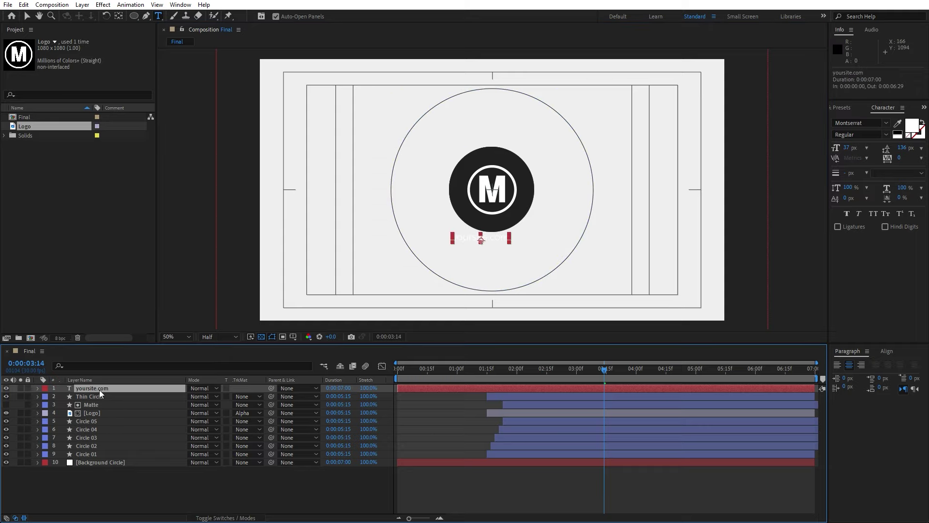
Apply the Fill effect to the yoursite.com layer and sample its colour from the black circle.
{"action": "left_click", "coordinate": [838, 108]}
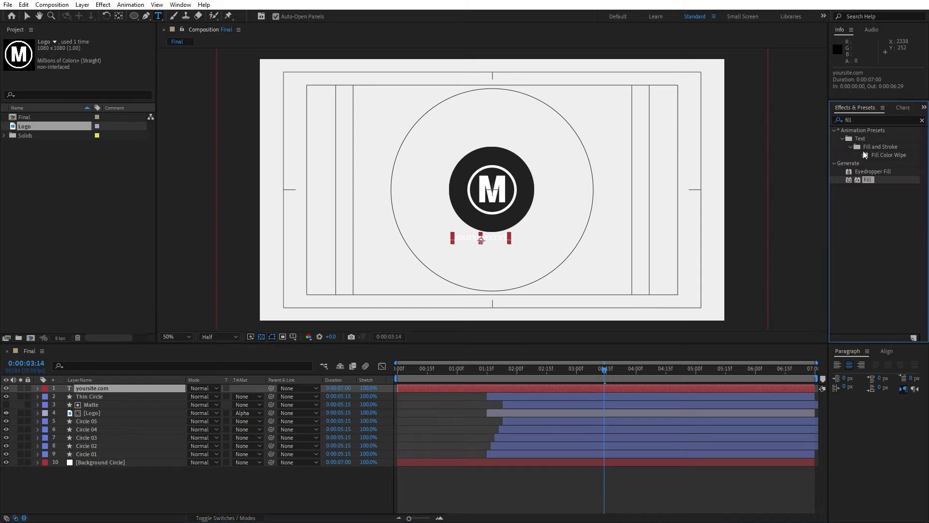
{"action": "left_click_drag", "start_coordinate": [866, 180], "coordinate": [121, 388]}
{"action": "left_click", "coordinate": [103, 75]}
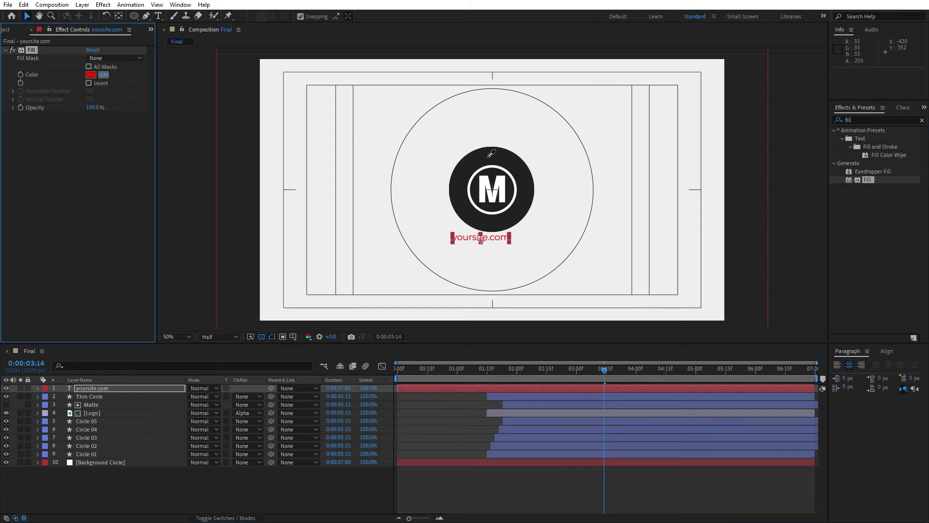
{"action": "left_click", "coordinate": [491, 153]}
Centre the yoursite.com text horizontally in the composition.
{"action": "left_click", "coordinate": [98, 396]}
{"action": "left_click", "coordinate": [94, 390]}
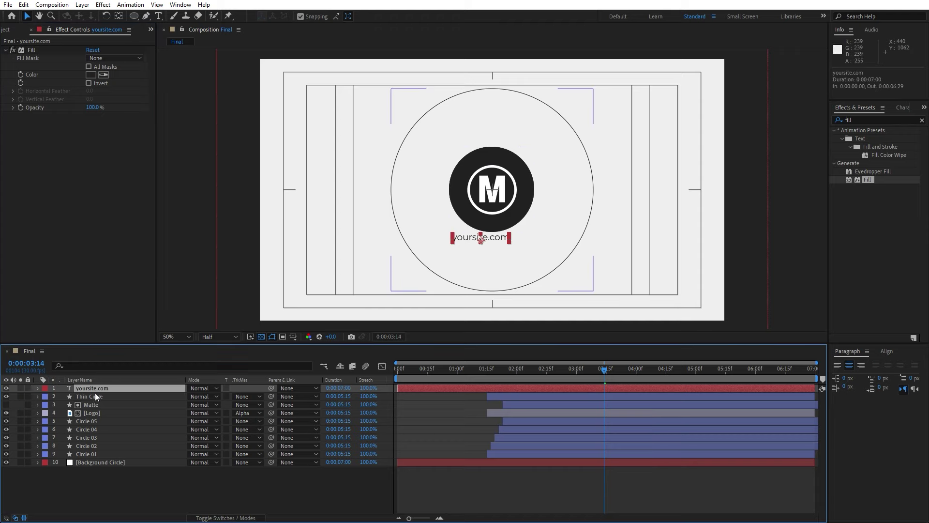
{"action": "left_click", "coordinate": [889, 352]}
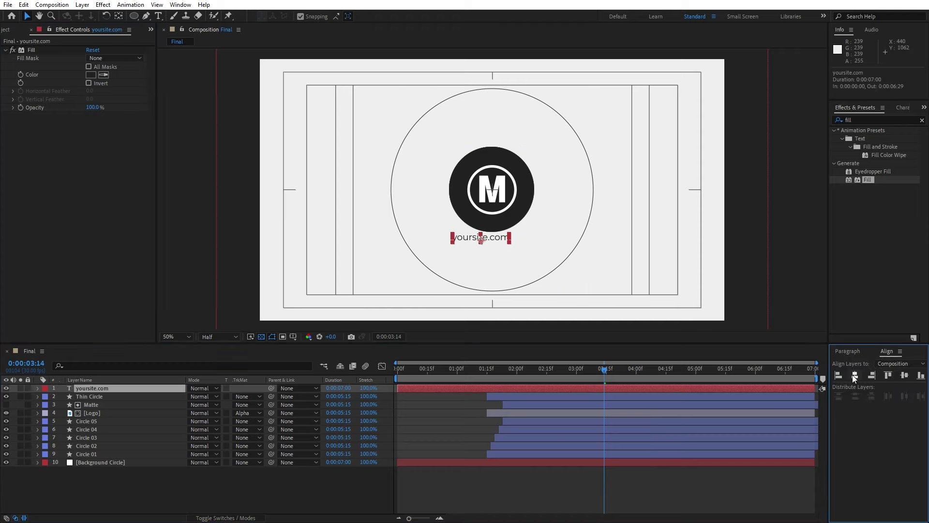
{"action": "left_click", "coordinate": [852, 375]}
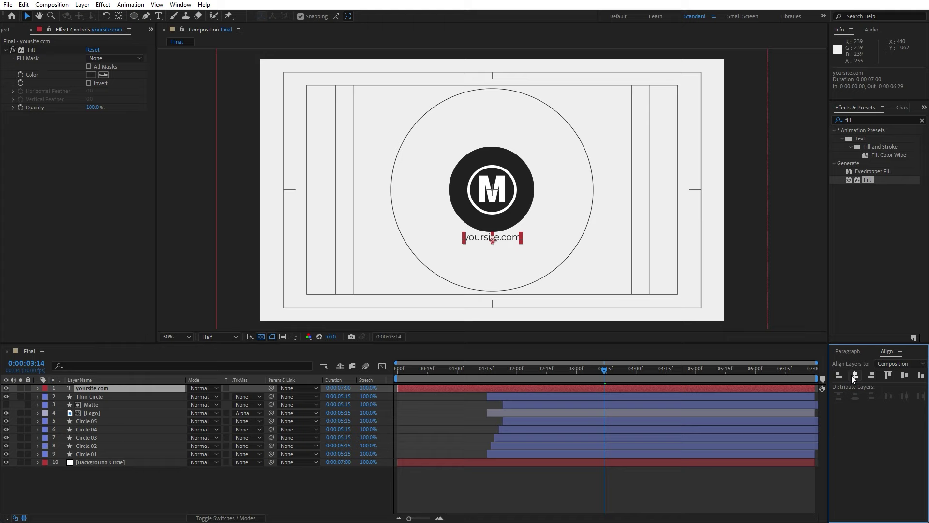
{"action": "left_click", "coordinate": [180, 4]}
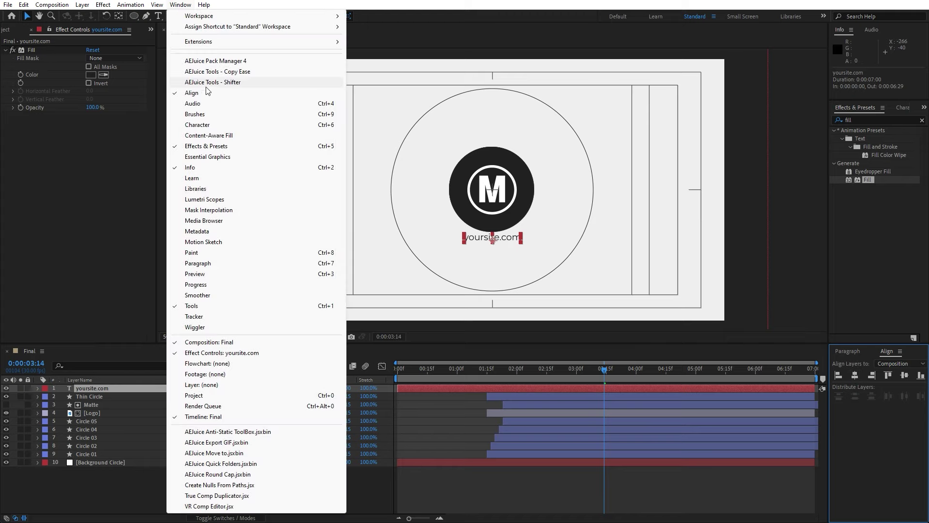
{"action": "left_click", "coordinate": [71, 490]}
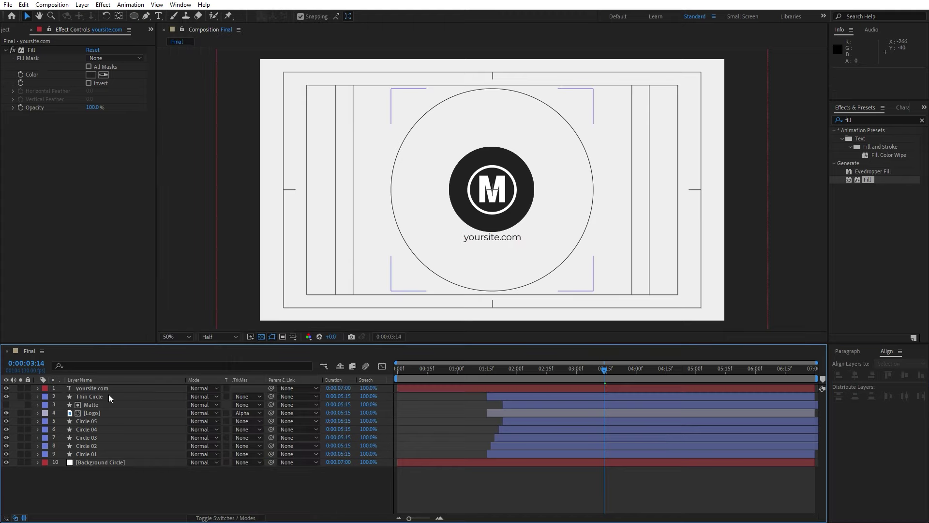
Nudge the yoursite.com text slightly down from the circle, to about position 964, 756.
{"action": "left_click", "coordinate": [110, 390]}
{"action": "key", "text": "Down"}
{"action": "key", "text": "Down"}
{"action": "key", "text": "Down"}
{"action": "key", "text": "Down"}
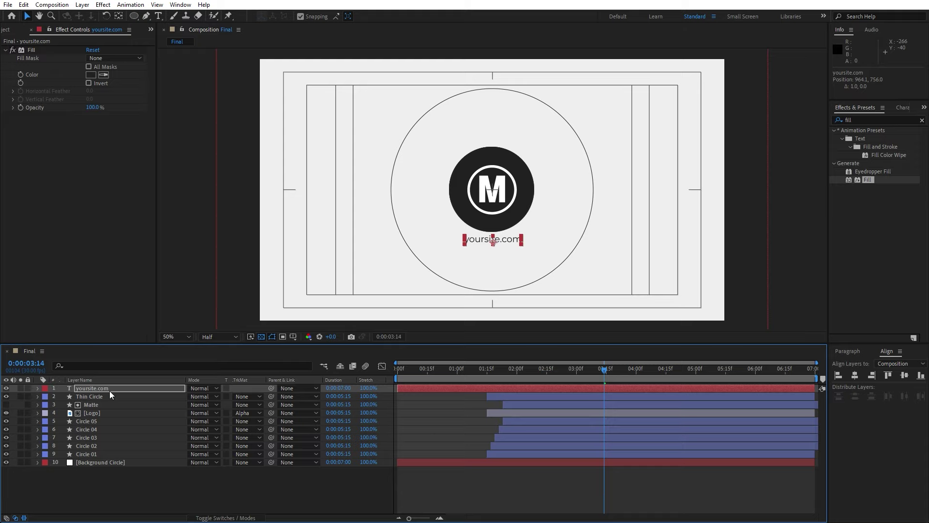
Add a text animator with Position and Opacity properties to the yoursite.com layer.
{"action": "left_click", "coordinate": [36, 389]}
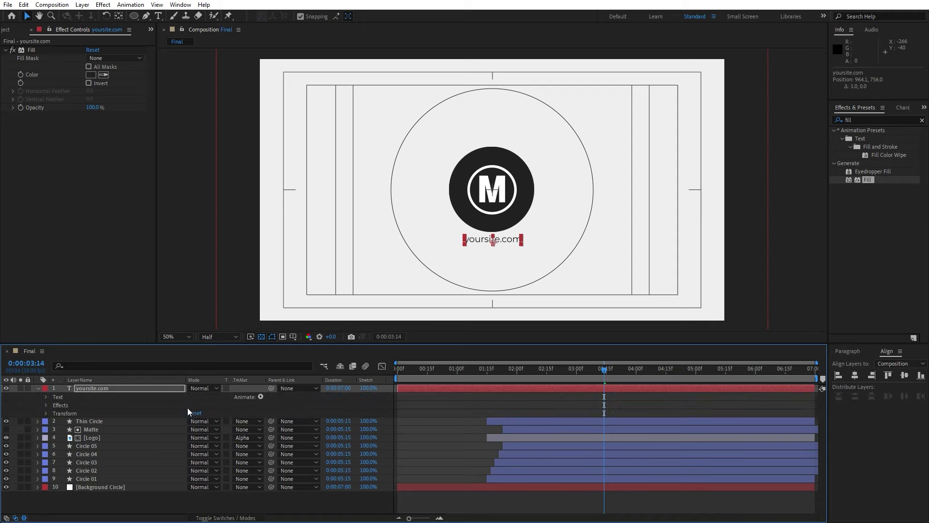
{"action": "left_click", "coordinate": [260, 397]}
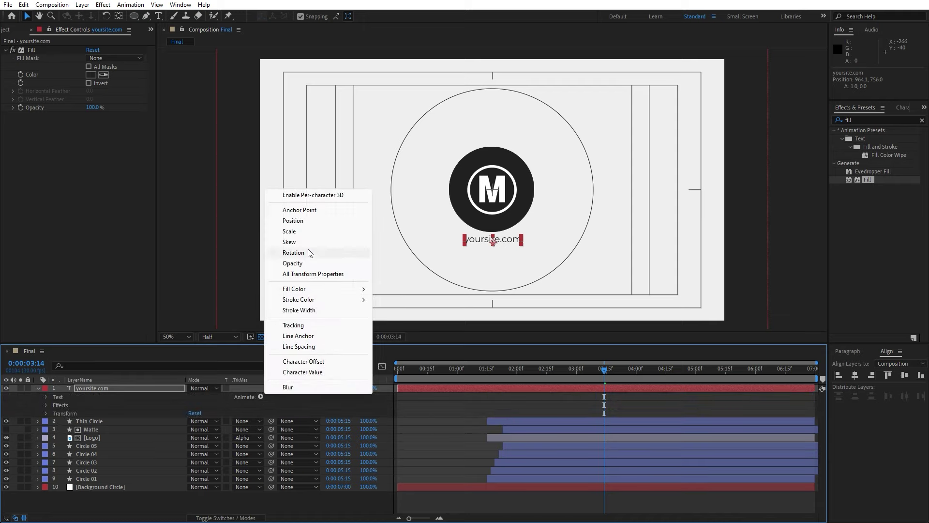
{"action": "left_click", "coordinate": [301, 221]}
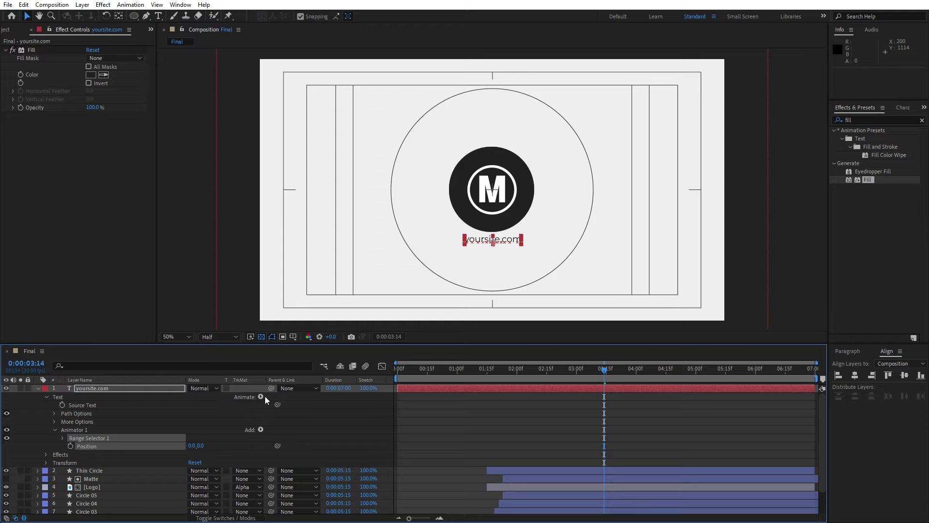
{"action": "left_click", "coordinate": [261, 429]}
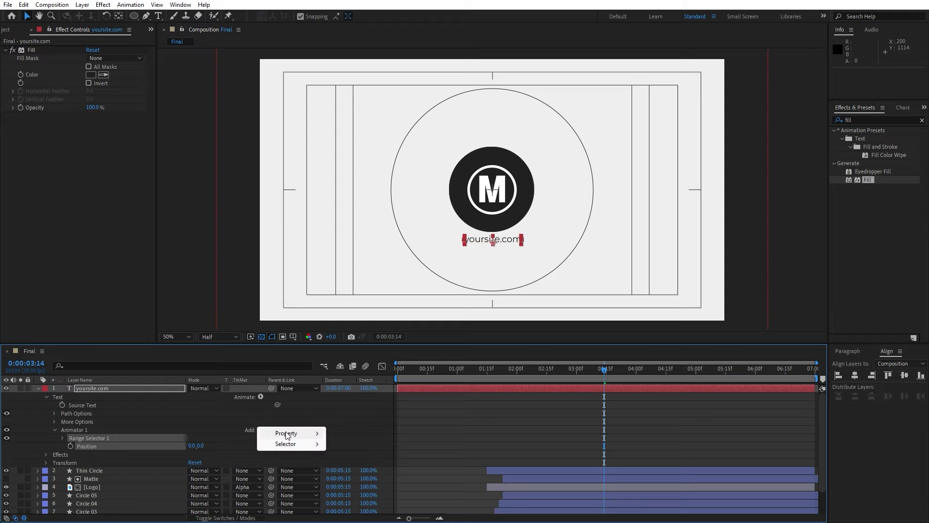
{"action": "mouse_move", "coordinate": [285, 434]}
{"action": "left_click", "coordinate": [364, 309]}
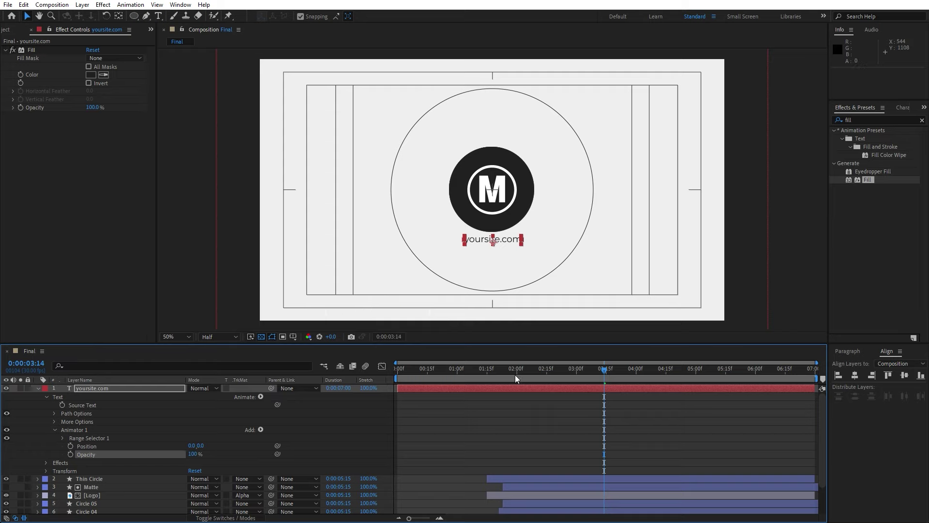
Trim the start of the yoursite.com layer to 0:00:01:15.
{"action": "left_click", "coordinate": [123, 380]}
{"action": "left_click", "coordinate": [344, 391]}
{"action": "left_click_drag", "start_coordinate": [397, 387], "coordinate": [487, 375]}
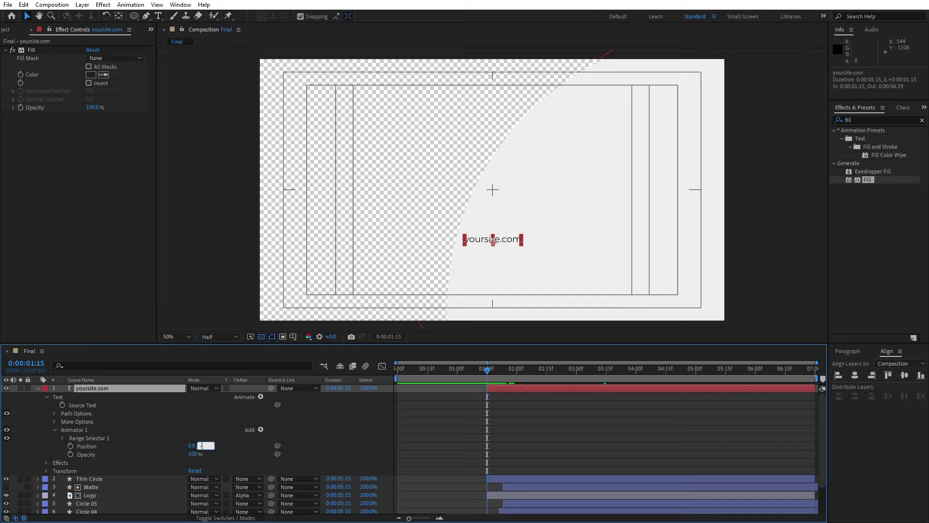
Set the text animator's Position to 0, -120 and its Opacity to 0%.
{"action": "left_click", "coordinate": [183, 429]}
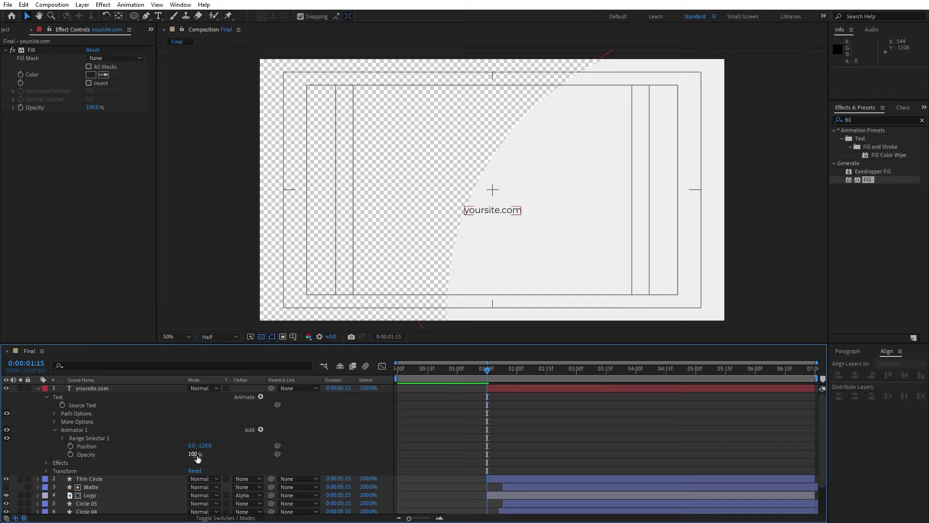
{"action": "left_click_drag", "start_coordinate": [196, 454], "coordinate": [43, 449]}
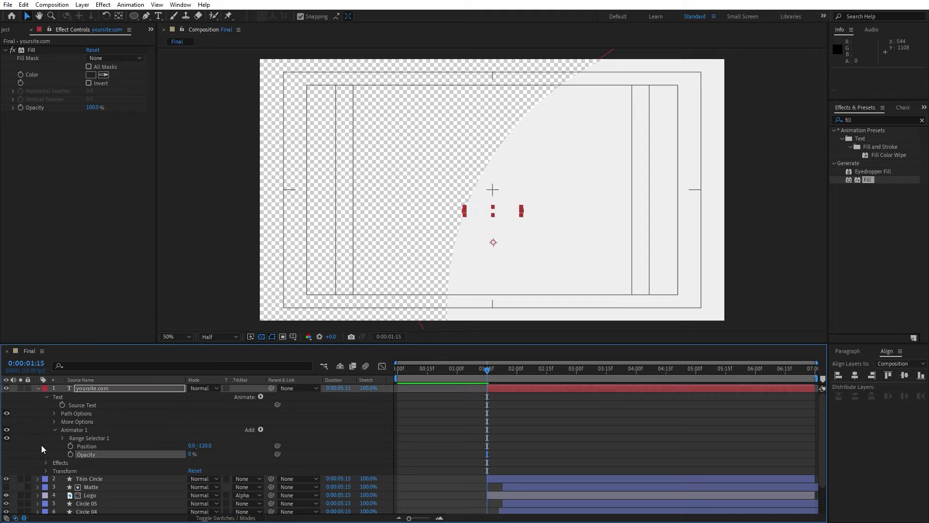
{"action": "left_click", "coordinate": [55, 430]}
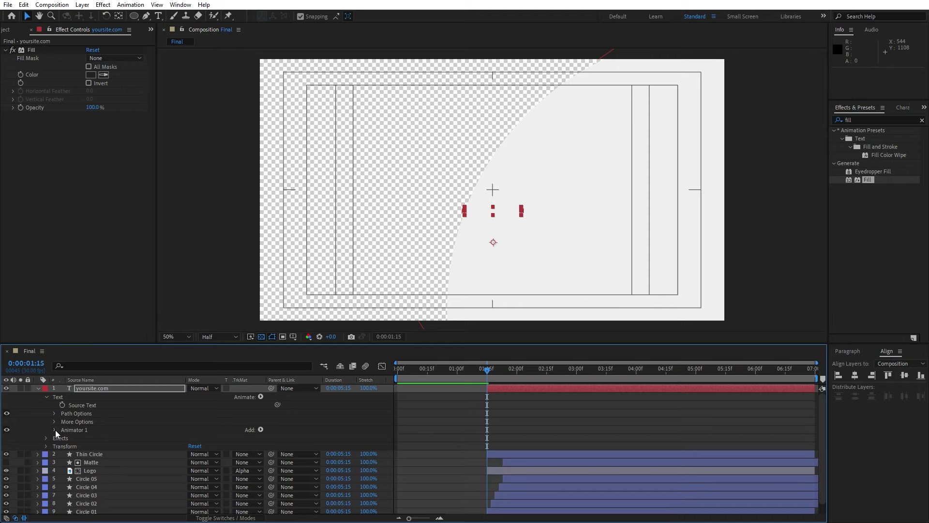
{"action": "left_click", "coordinate": [55, 430]}
Keyframe the Range Selector Offset at -100% at 0:00:01:15, and move the current time to 0:00:02:22.
{"action": "left_click", "coordinate": [63, 439]}
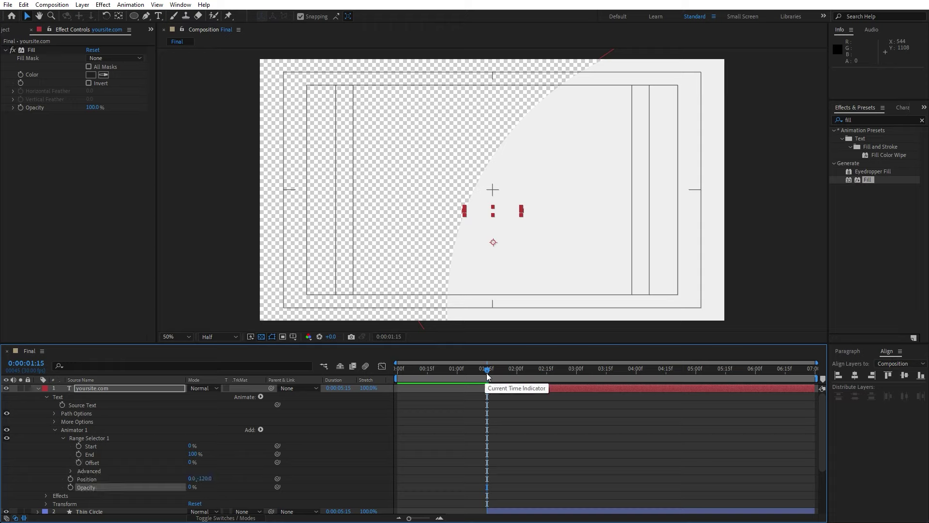
{"action": "left_click", "coordinate": [78, 462]}
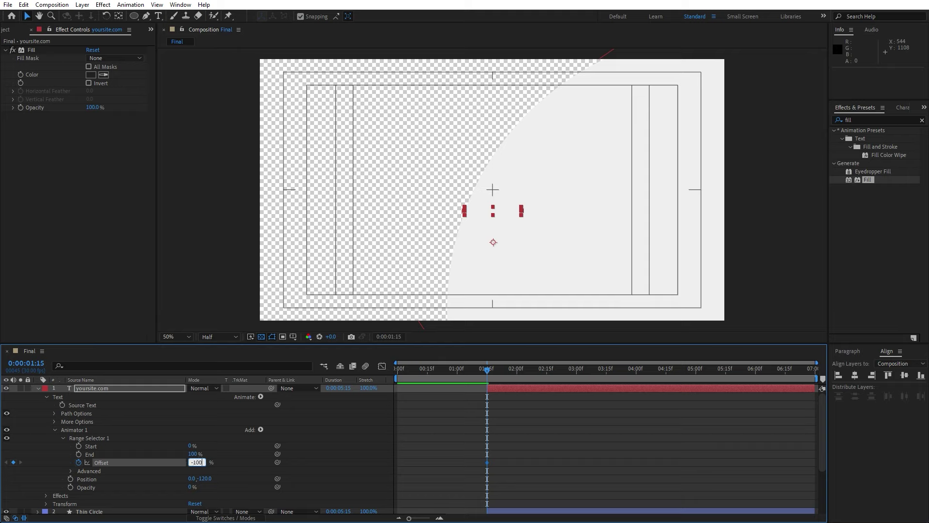
{"action": "left_click", "coordinate": [320, 398]}
{"action": "left_click_drag", "start_coordinate": [497, 378], "coordinate": [564, 389]}
{"action": "left_click", "coordinate": [564, 390]}
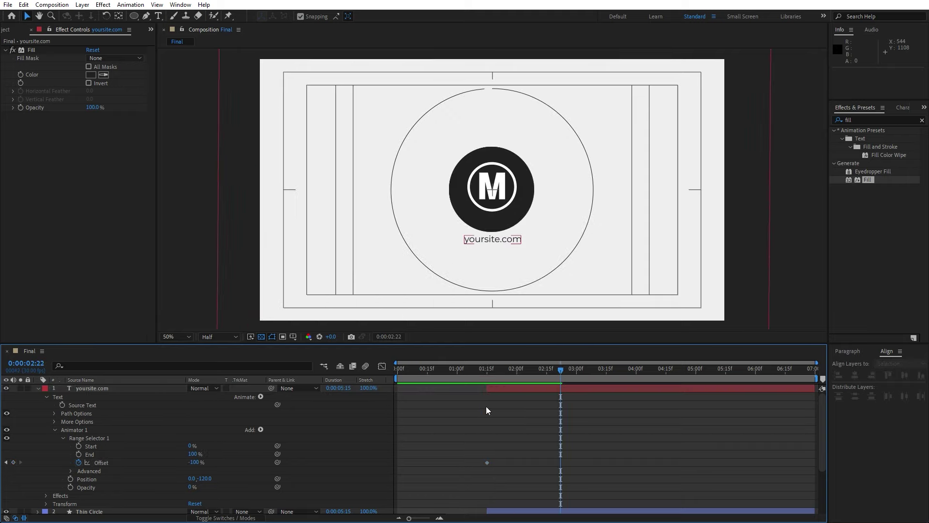
Keyframe the yoursite.com Range Selector Offset at 100% at 0:00:02:22 and set the selector's Shape to Ramp Up.
{"action": "left_click_drag", "start_coordinate": [194, 462], "coordinate": [358, 472]}
{"action": "left_click", "coordinate": [143, 439]}
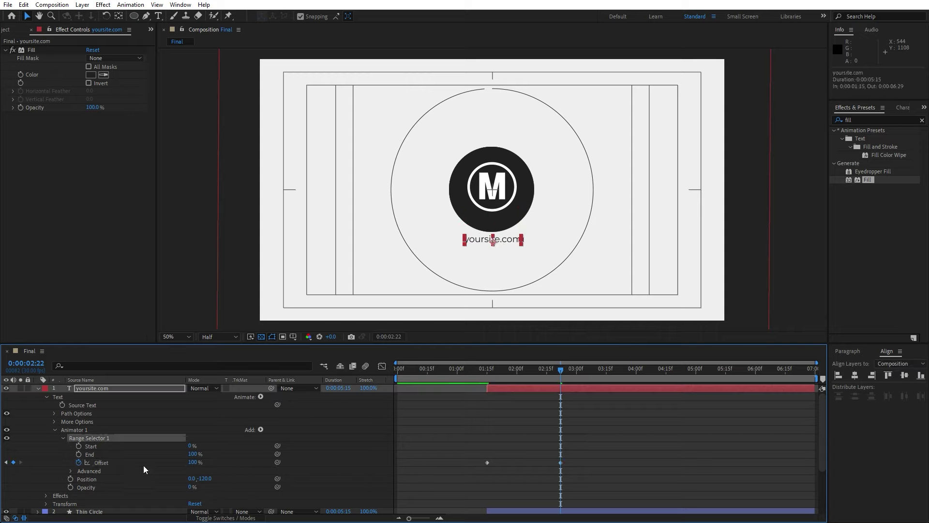
{"action": "left_click", "coordinate": [71, 472]}
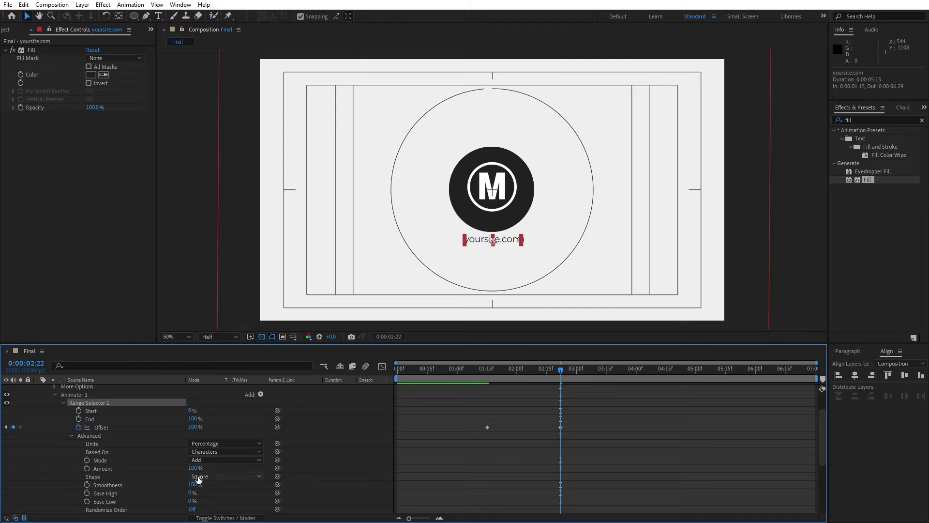
{"action": "left_click", "coordinate": [198, 476]}
{"action": "left_click", "coordinate": [237, 429]}
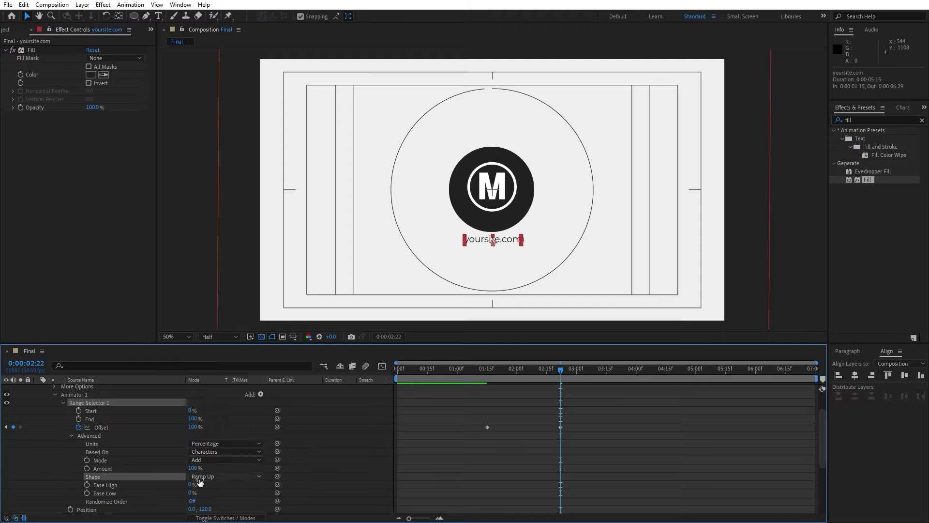
Set the Range Selector's Ease High and Ease Low to 100% and turn on Randomize Order.
{"action": "left_click", "coordinate": [191, 485]}
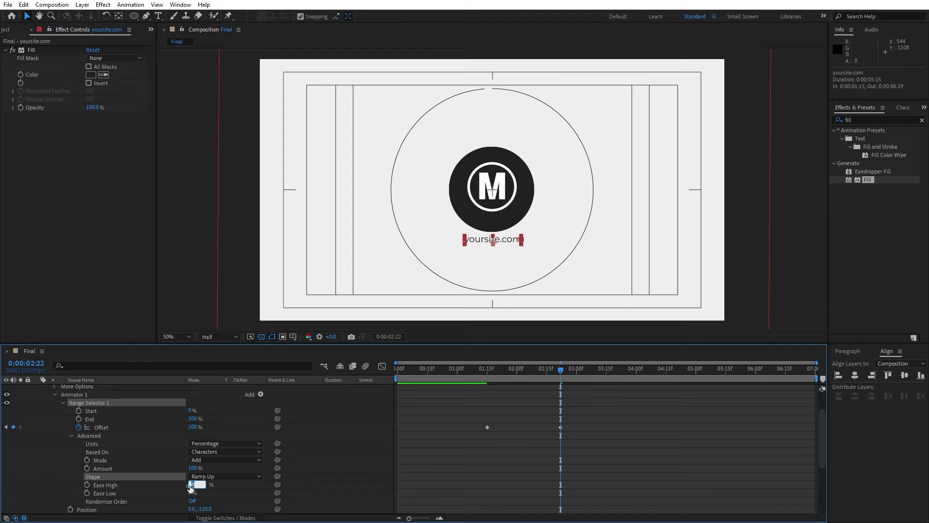
{"action": "type", "text": "100"}
{"action": "left_click", "coordinate": [191, 492]}
{"action": "type", "text": "100"}
{"action": "key", "text": "Return"}
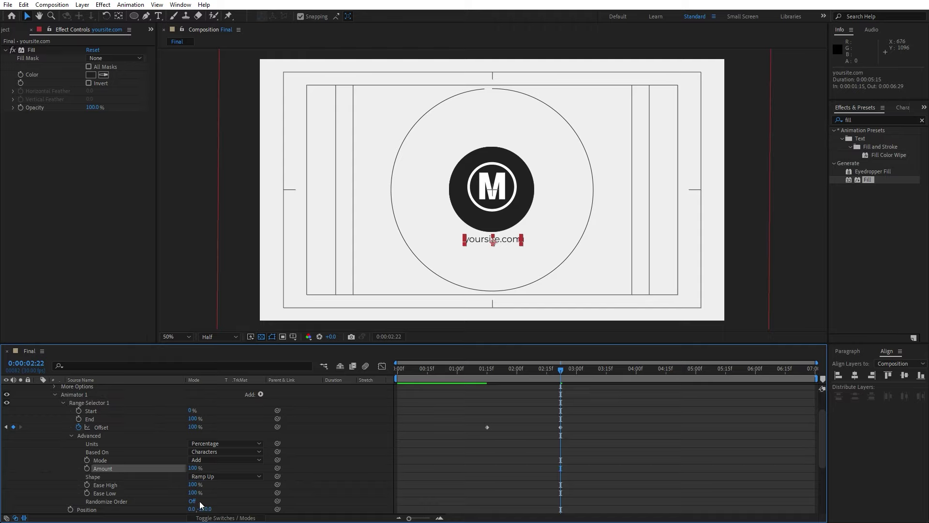
{"action": "left_click", "coordinate": [193, 502]}
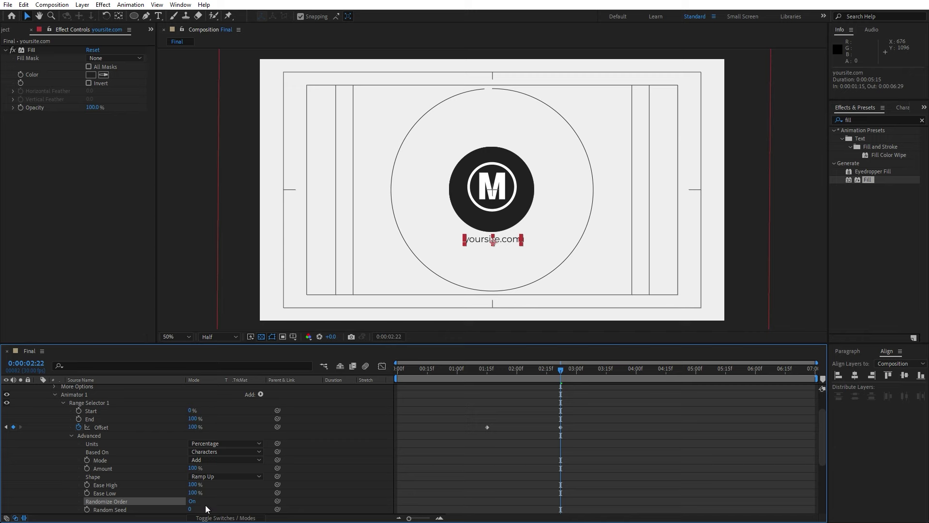
Preview the randomized yoursite.com text reveal from just before its first Offset keyframe.
{"action": "left_click_drag", "start_coordinate": [563, 360], "coordinate": [475, 377]}
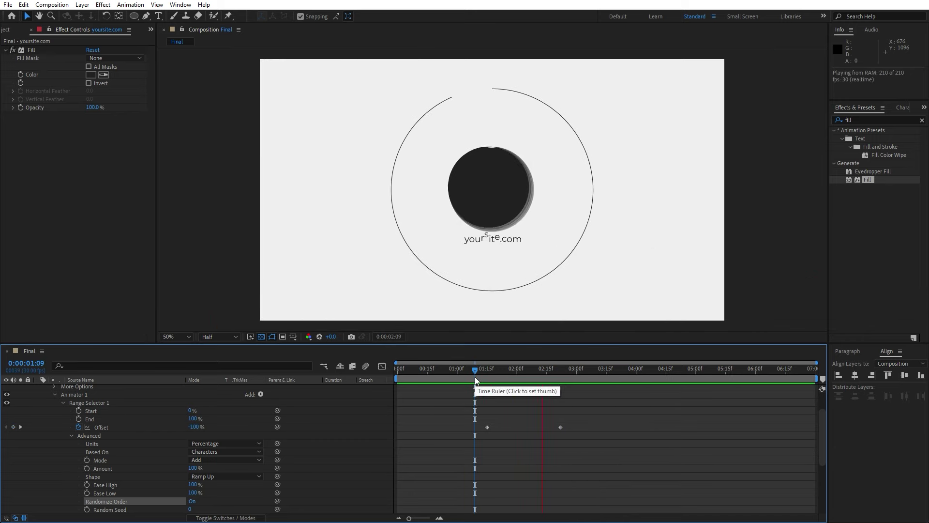
{"action": "left_click", "coordinate": [532, 372]}
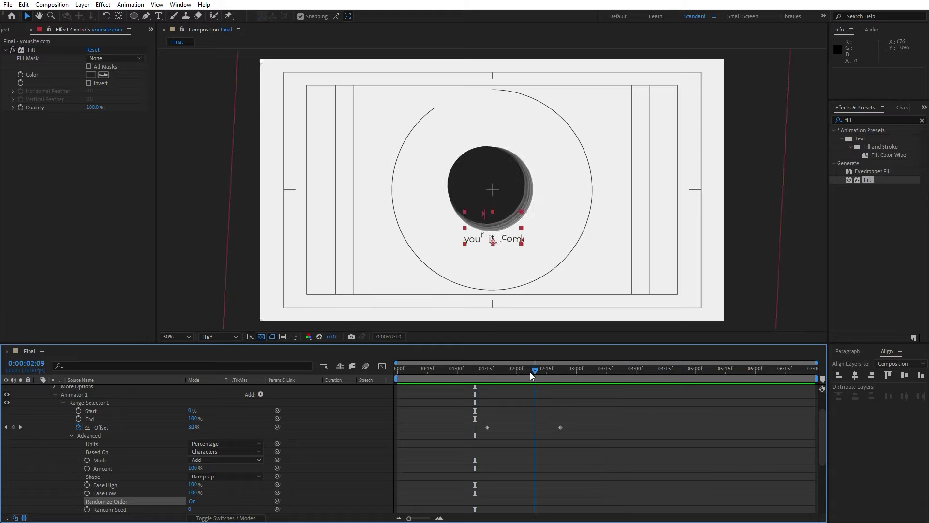
{"action": "left_click_drag", "start_coordinate": [532, 375], "coordinate": [598, 375]}
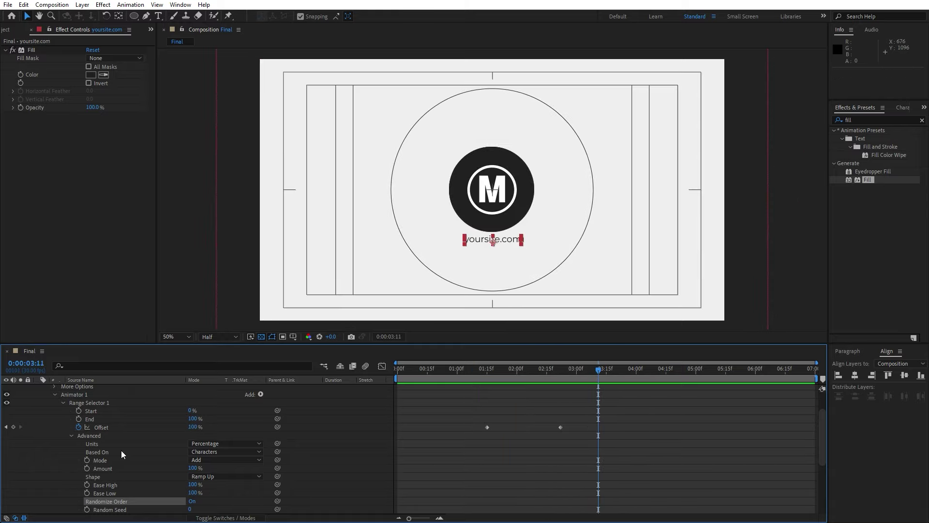
Duplicate the Circle 01 layer, move the copy above the yoursite.com layer and rename it Text Matte.
{"action": "scroll", "coordinate": [121, 454], "scroll_direction": "up", "scroll_amount": 2}
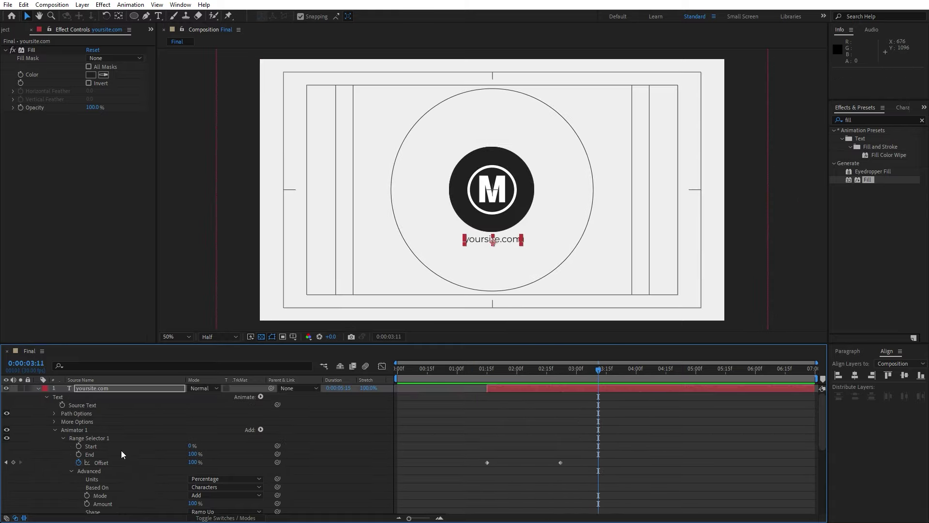
{"action": "left_click", "coordinate": [37, 388]}
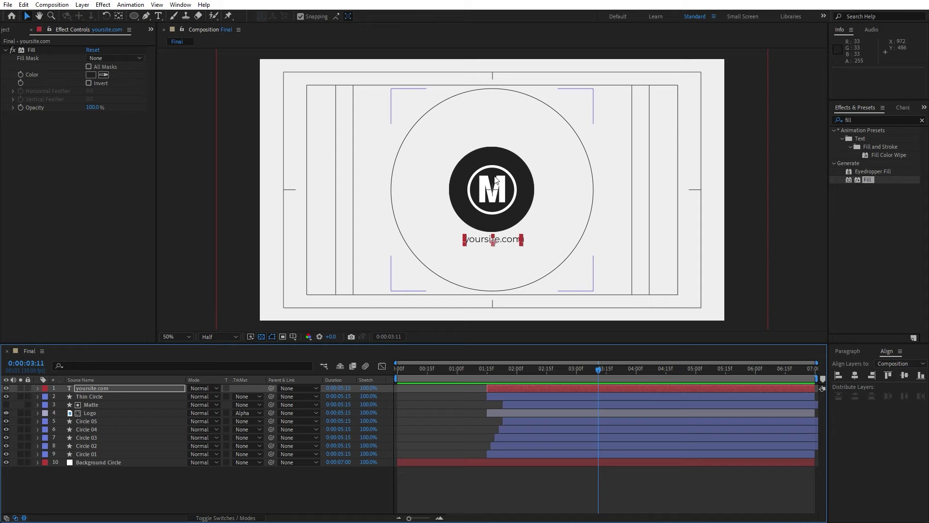
{"action": "left_click", "coordinate": [94, 457]}
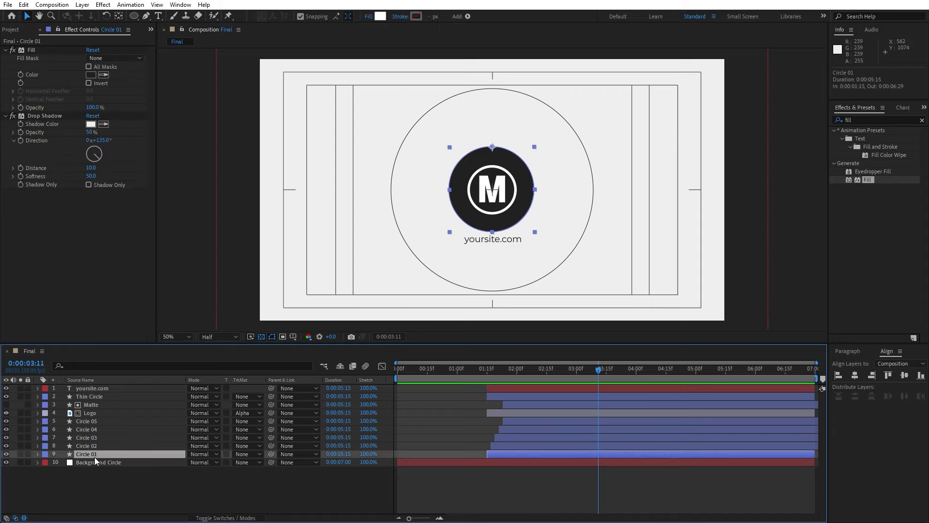
{"action": "key", "text": "ctrl+d"}
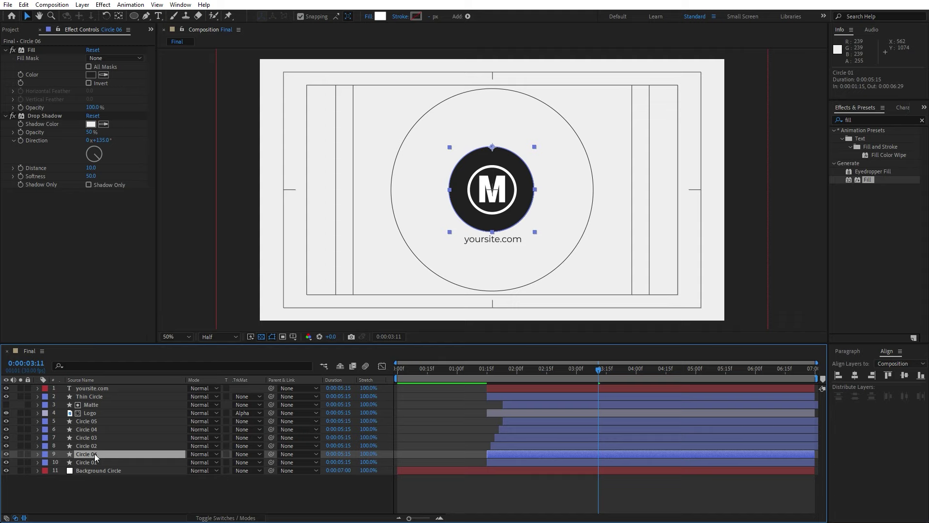
{"action": "left_click_drag", "start_coordinate": [94, 454], "coordinate": [119, 390]}
{"action": "key", "text": "Return"}
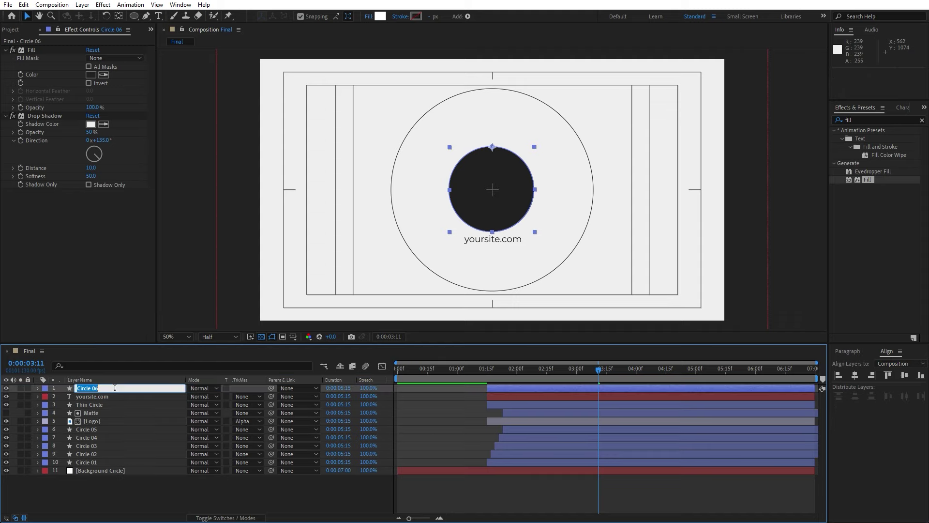
{"action": "type", "text": "TY"}
Set the yoursite.com layer's track matte to Alpha Inverted Matte "Text Matte" and scrub through the text reveal.
{"action": "left_click", "coordinate": [123, 397]}
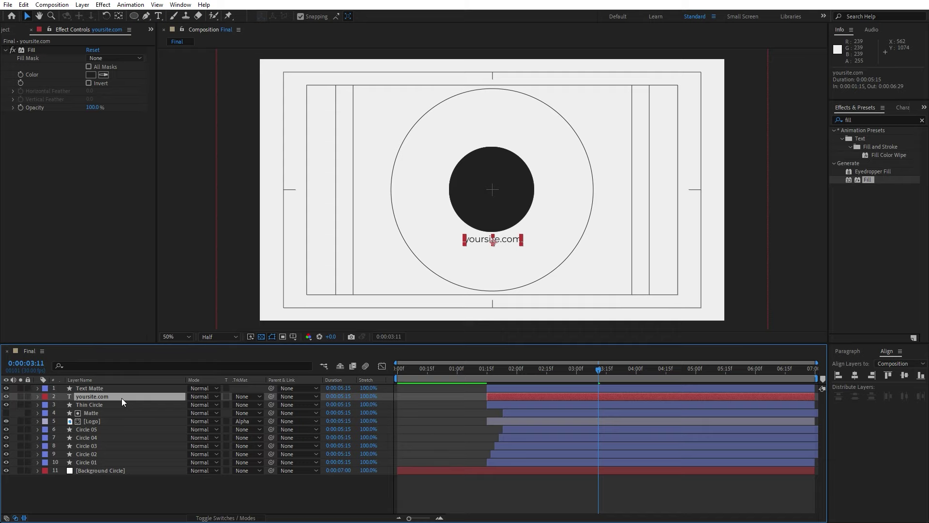
{"action": "left_click", "coordinate": [251, 396]}
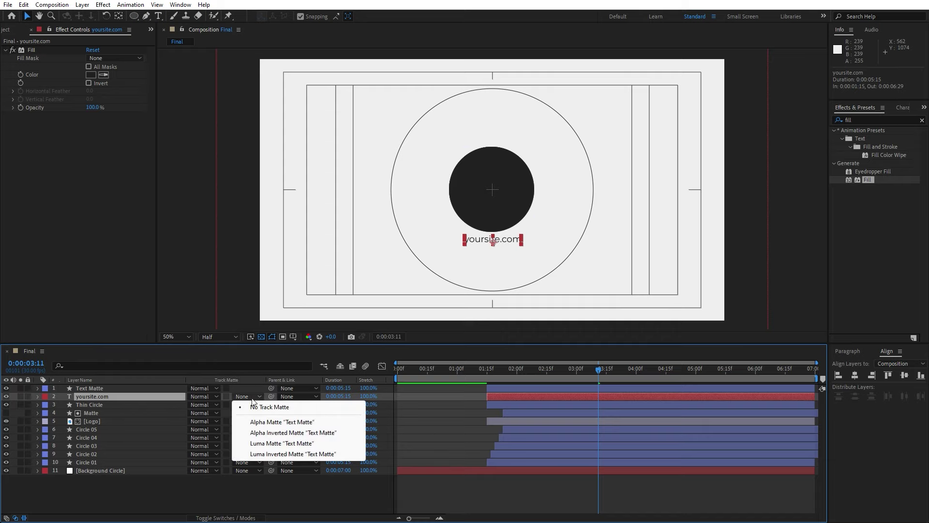
{"action": "left_click", "coordinate": [270, 432]}
{"action": "left_click_drag", "start_coordinate": [510, 369], "coordinate": [622, 371]}
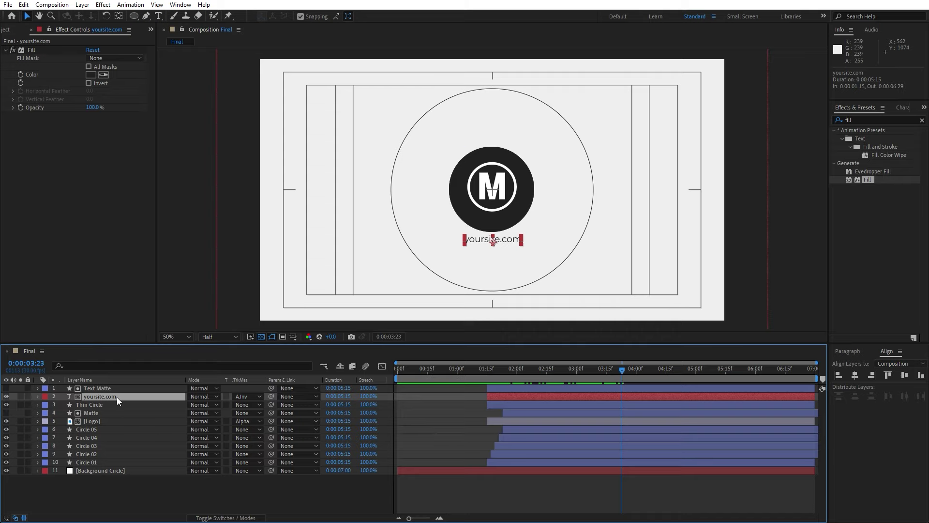
Copy the two Range Selector Offset keyframes of yoursite.com to 0:00:03:16 and time-reverse the pasted pair.
{"action": "key", "text": "u"}
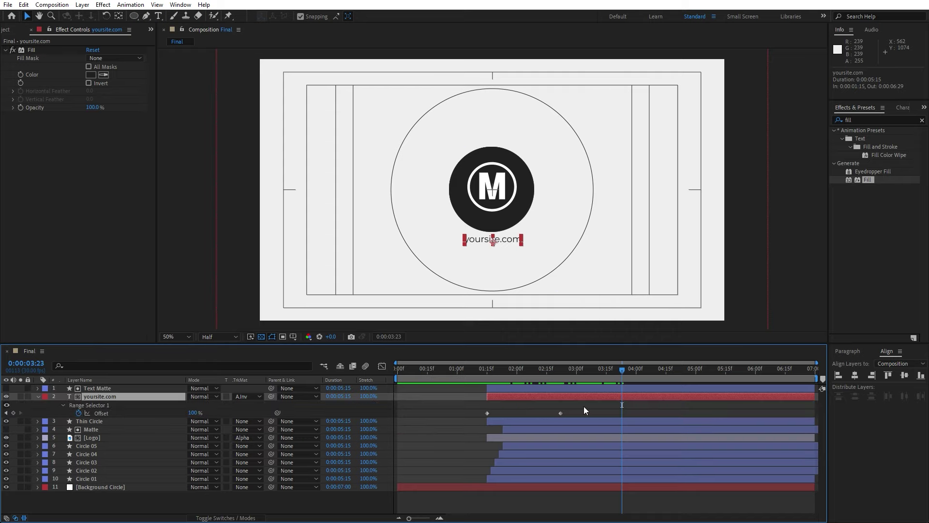
{"action": "left_click_drag", "start_coordinate": [583, 406], "coordinate": [428, 431]}
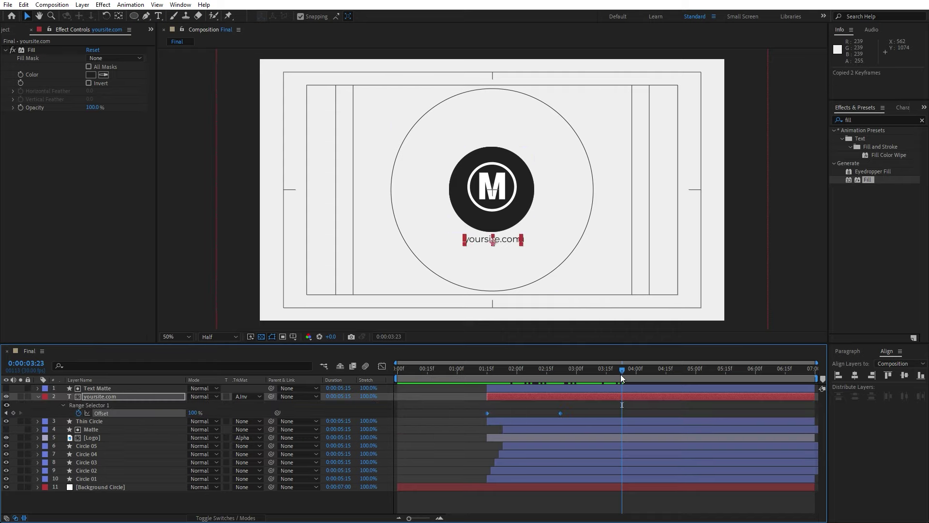
{"action": "left_click_drag", "start_coordinate": [620, 373], "coordinate": [607, 373]}
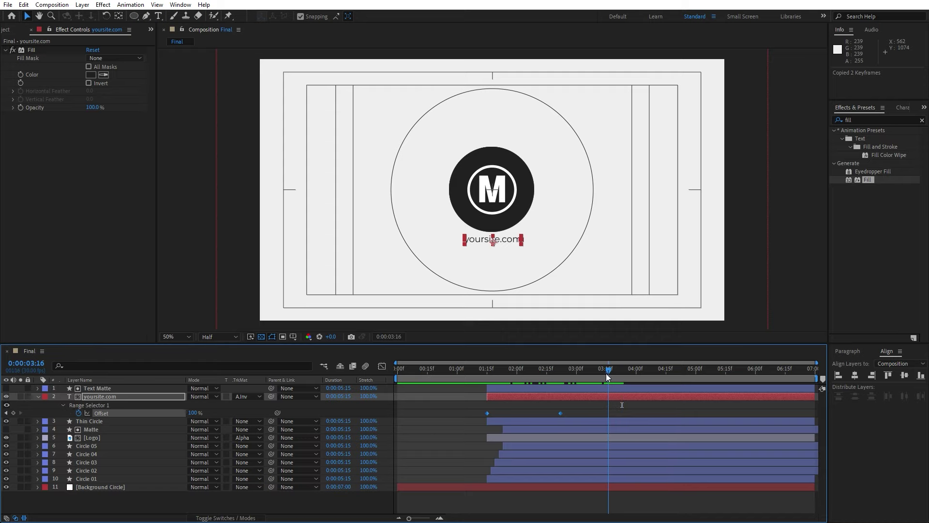
{"action": "key", "text": "ctrl+v"}
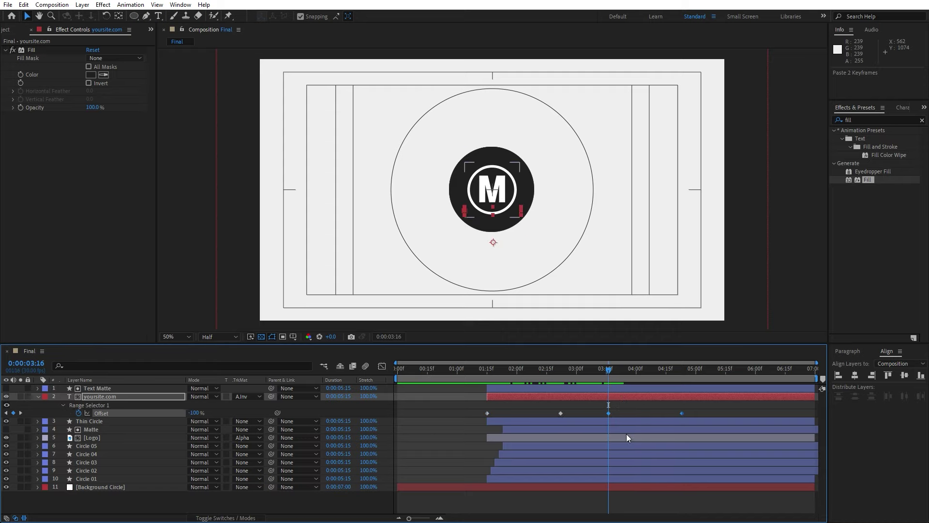
{"action": "right_click", "coordinate": [610, 413]}
{"action": "mouse_move", "coordinate": [677, 405]}
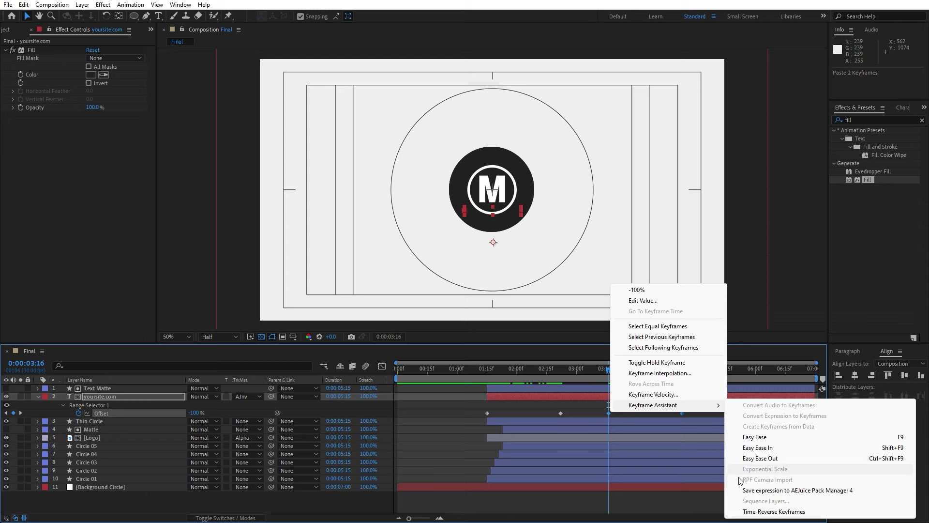
{"action": "left_click", "coordinate": [740, 507]}
Play back the Final composition and examine how the text hides behind the circle and the closing animation runs.
{"action": "left_click_drag", "start_coordinate": [611, 377], "coordinate": [588, 377]}
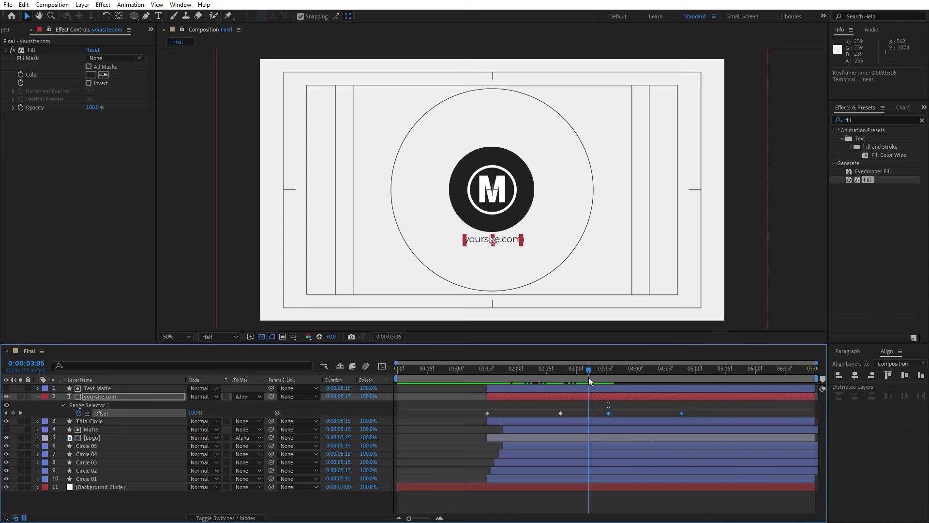
{"action": "key", "text": "space"}
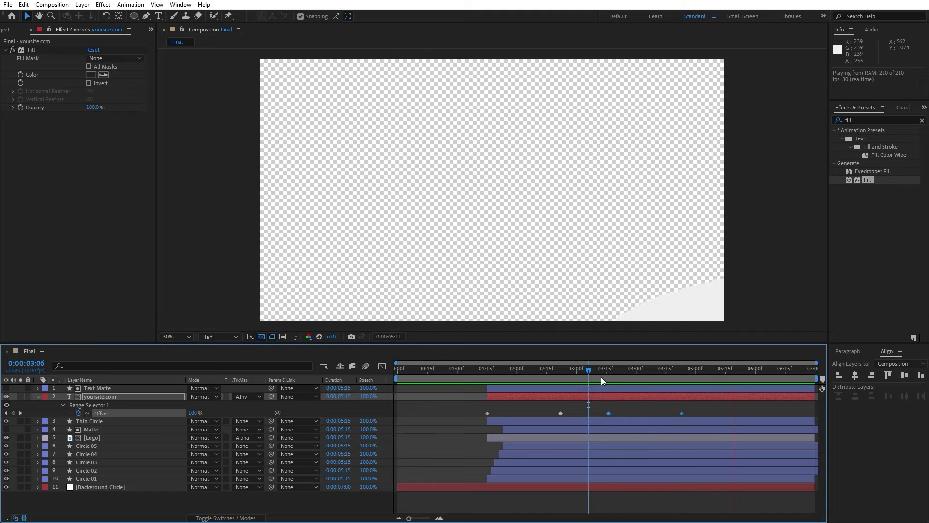
{"action": "left_click", "coordinate": [659, 373]}
{"action": "left_click", "coordinate": [115, 396]}
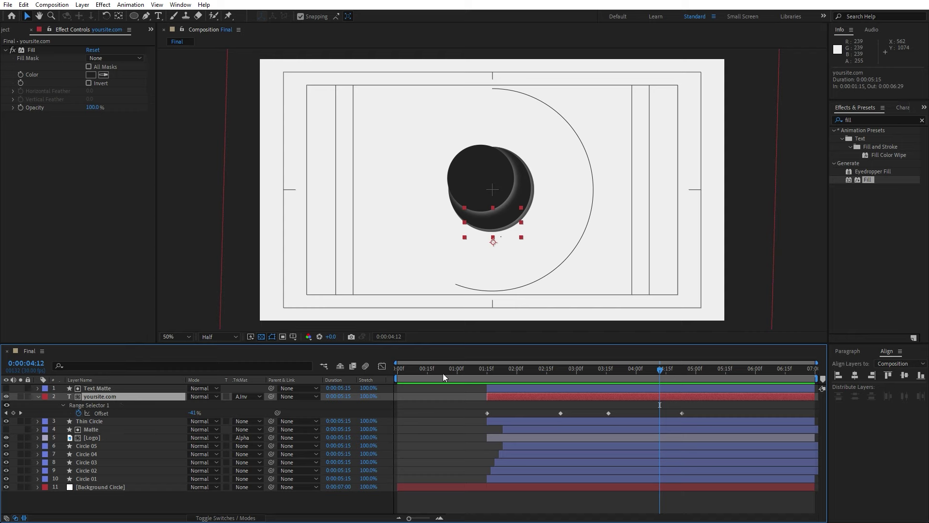
{"action": "left_click", "coordinate": [579, 376]}
{"action": "key", "text": "space"}
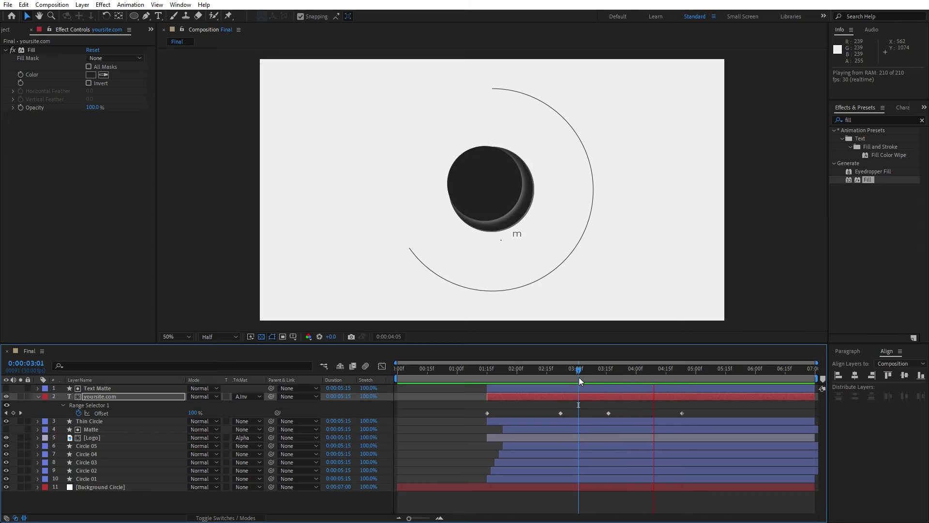
{"action": "left_click", "coordinate": [604, 376]}
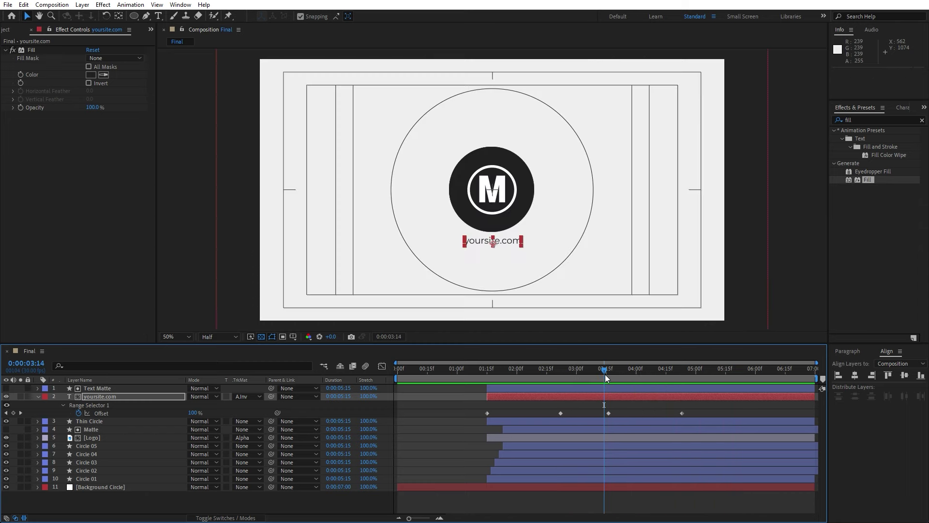
{"action": "key", "text": "space"}
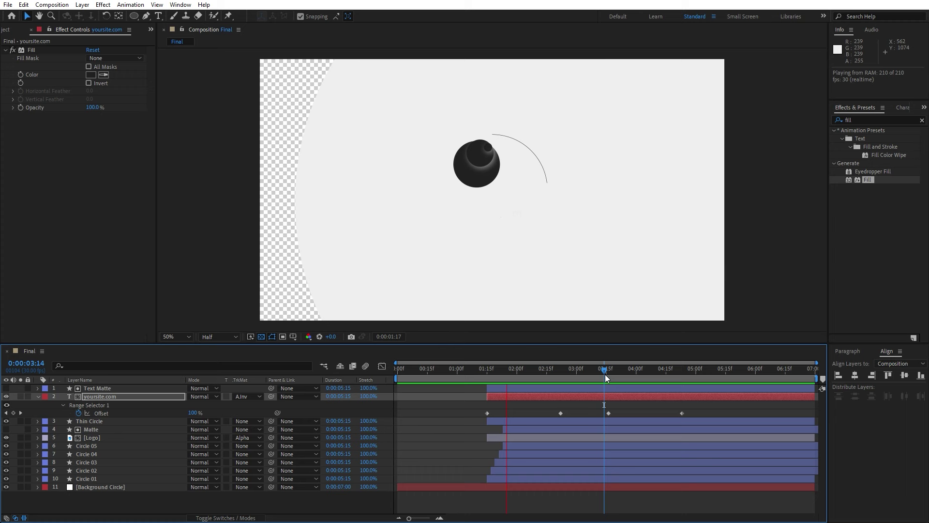